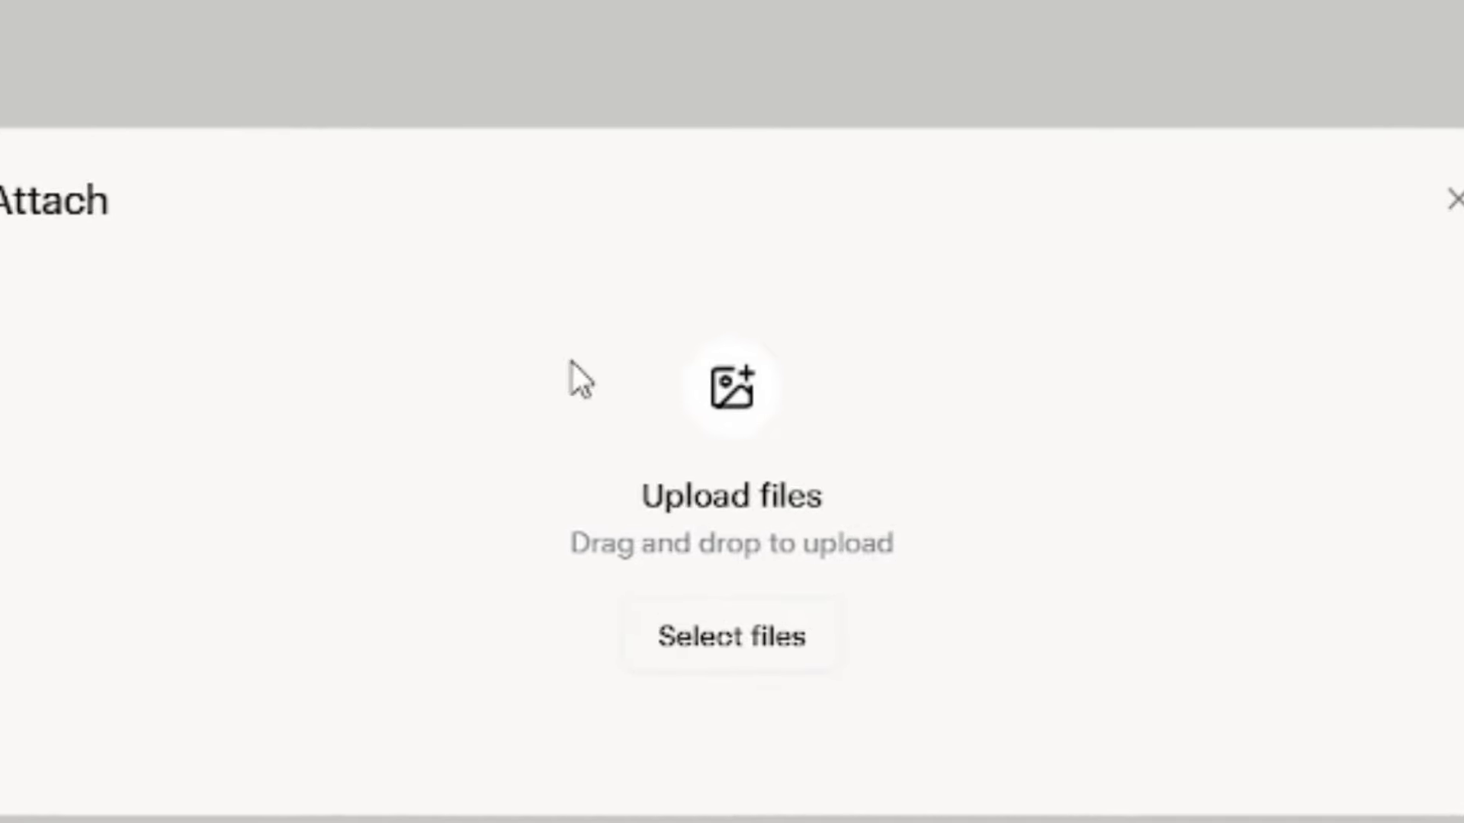
Attach the document Laporan_Keuangan.docx to the chat prompt
{"action": "left_click", "coordinate": [738, 618]}
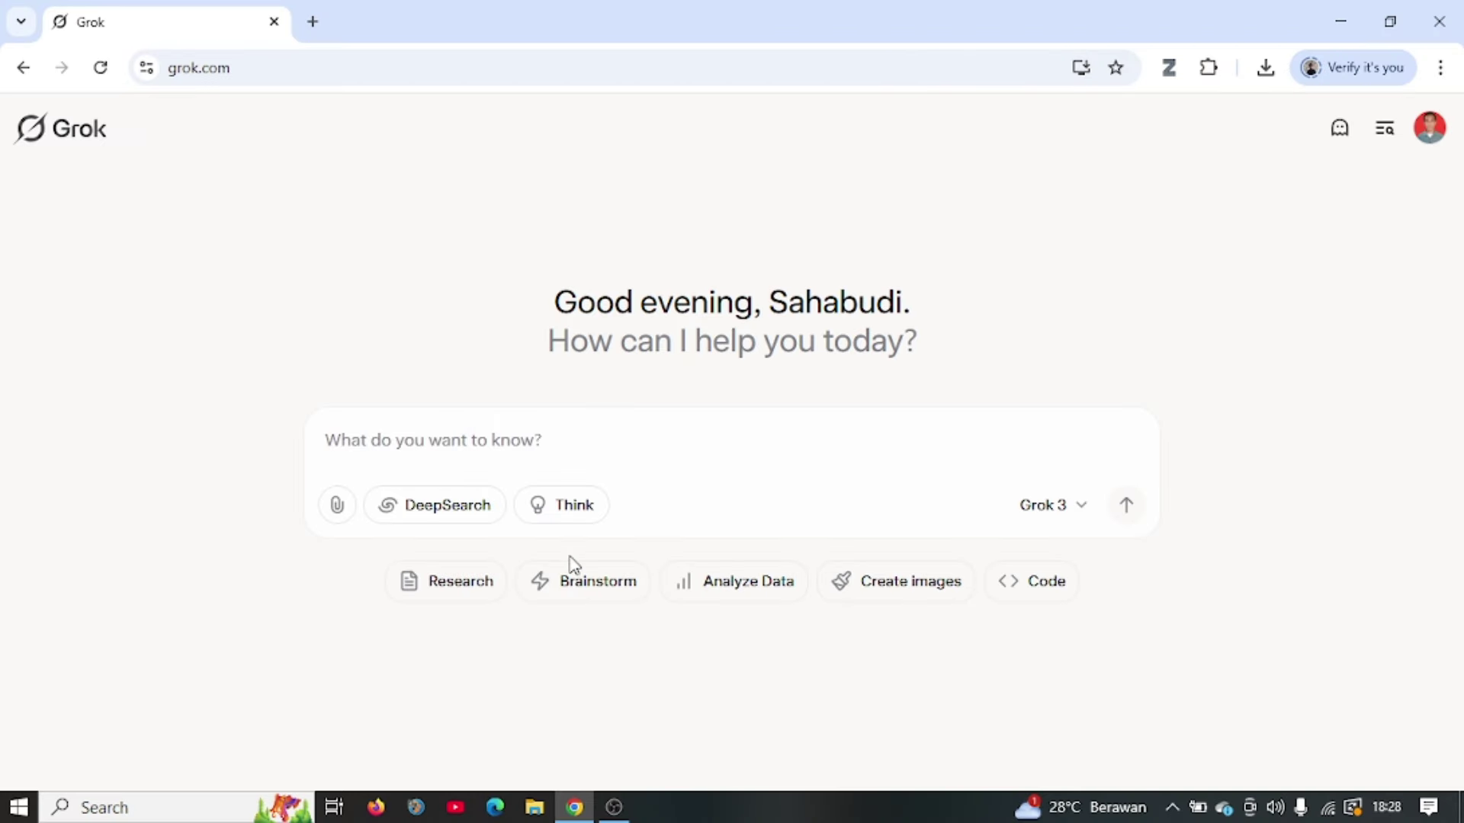
{"action": "left_click", "coordinate": [337, 505]}
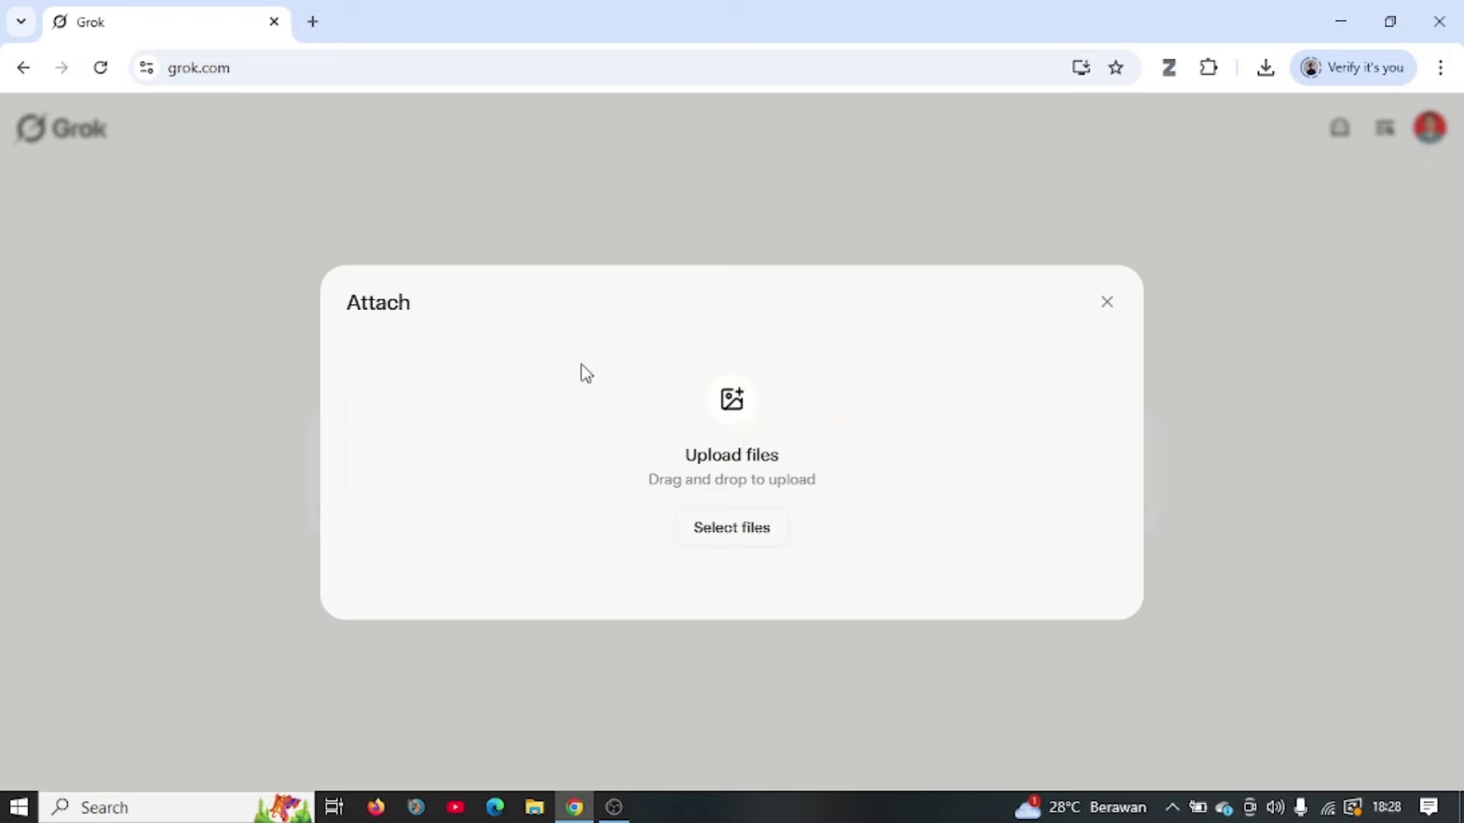
{"action": "left_click", "coordinate": [738, 542]}
{"action": "double_click", "coordinate": [282, 173]}
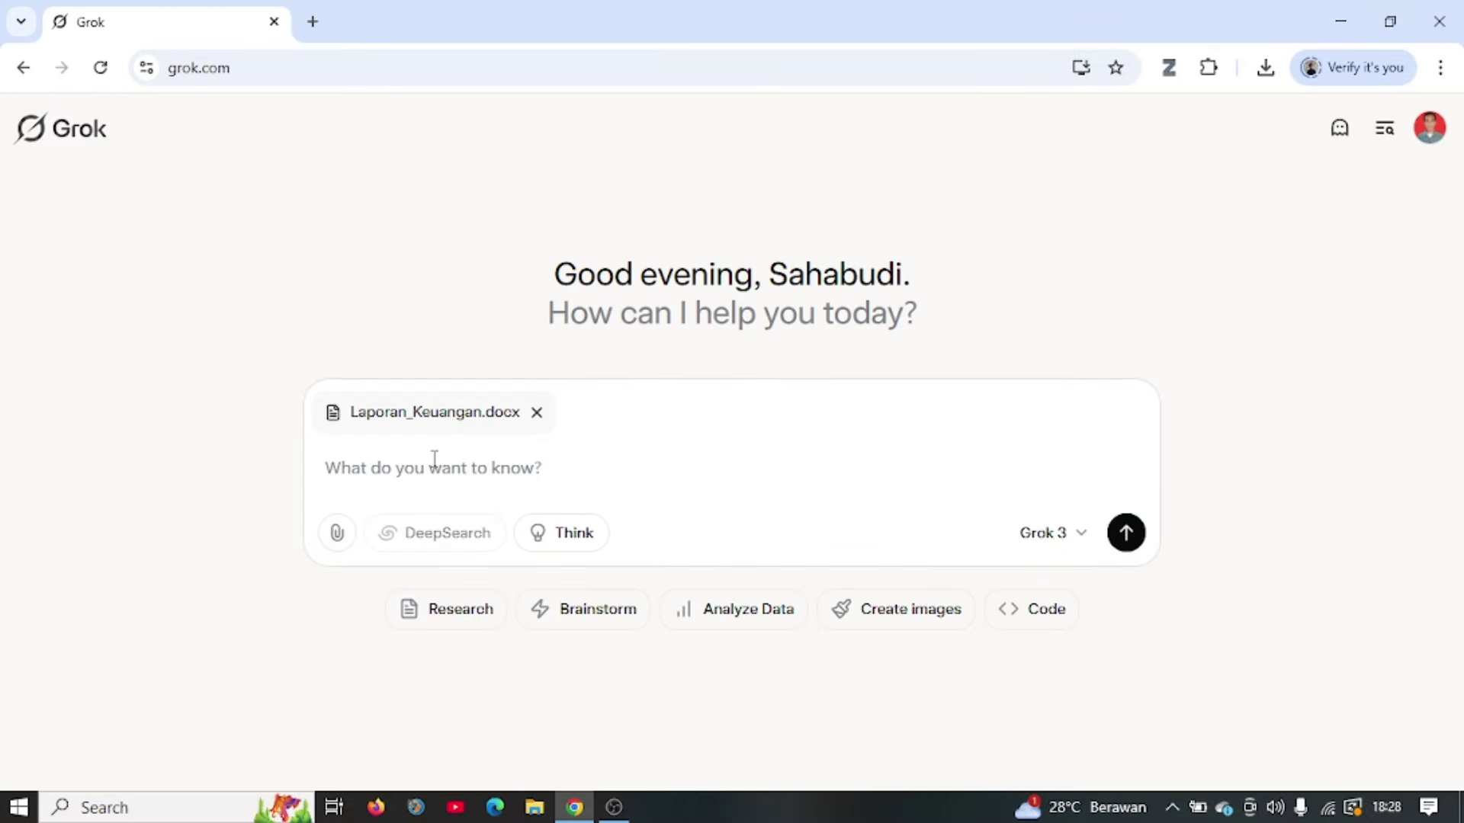
Submit the prompt "analisis dokumen yang saya unggah dan berikan poin-poin pentingnya"
{"action": "left_click", "coordinate": [392, 470]}
{"action": "type", "text": "ana"}
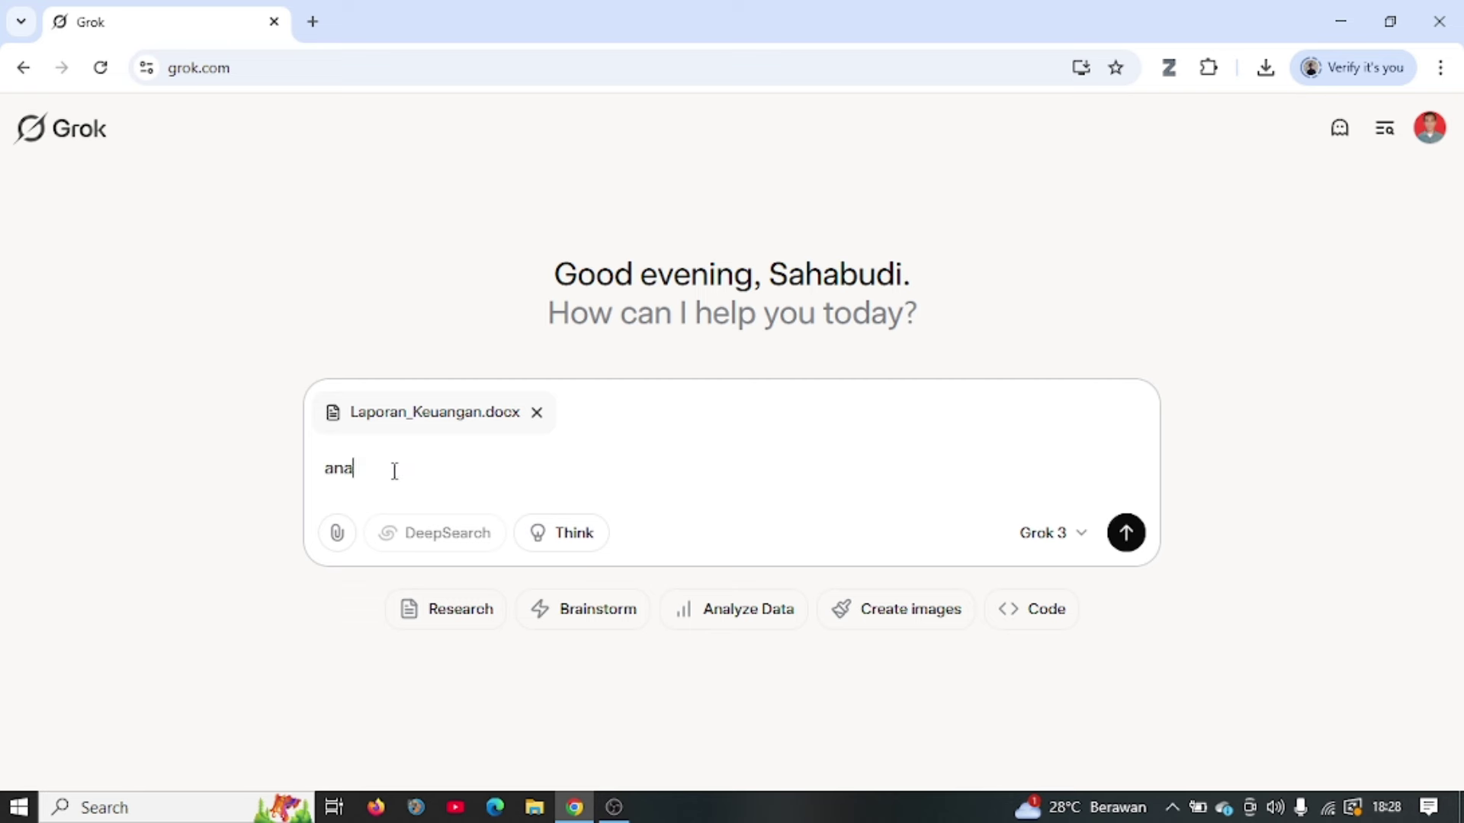
{"action": "type", "text": "lisis dokumen yang"}
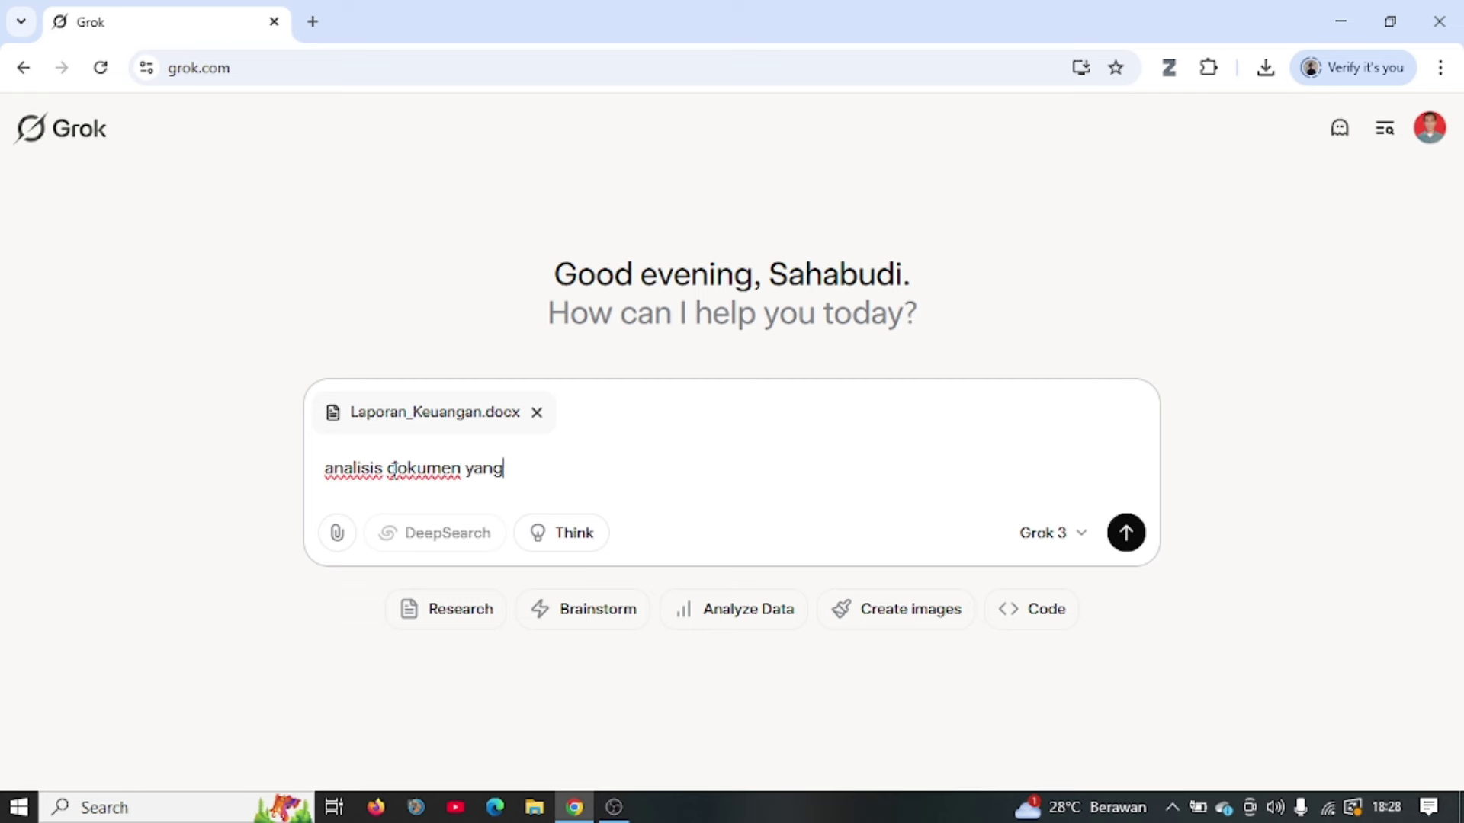
{"action": "type", "text": " saya unggah dan "}
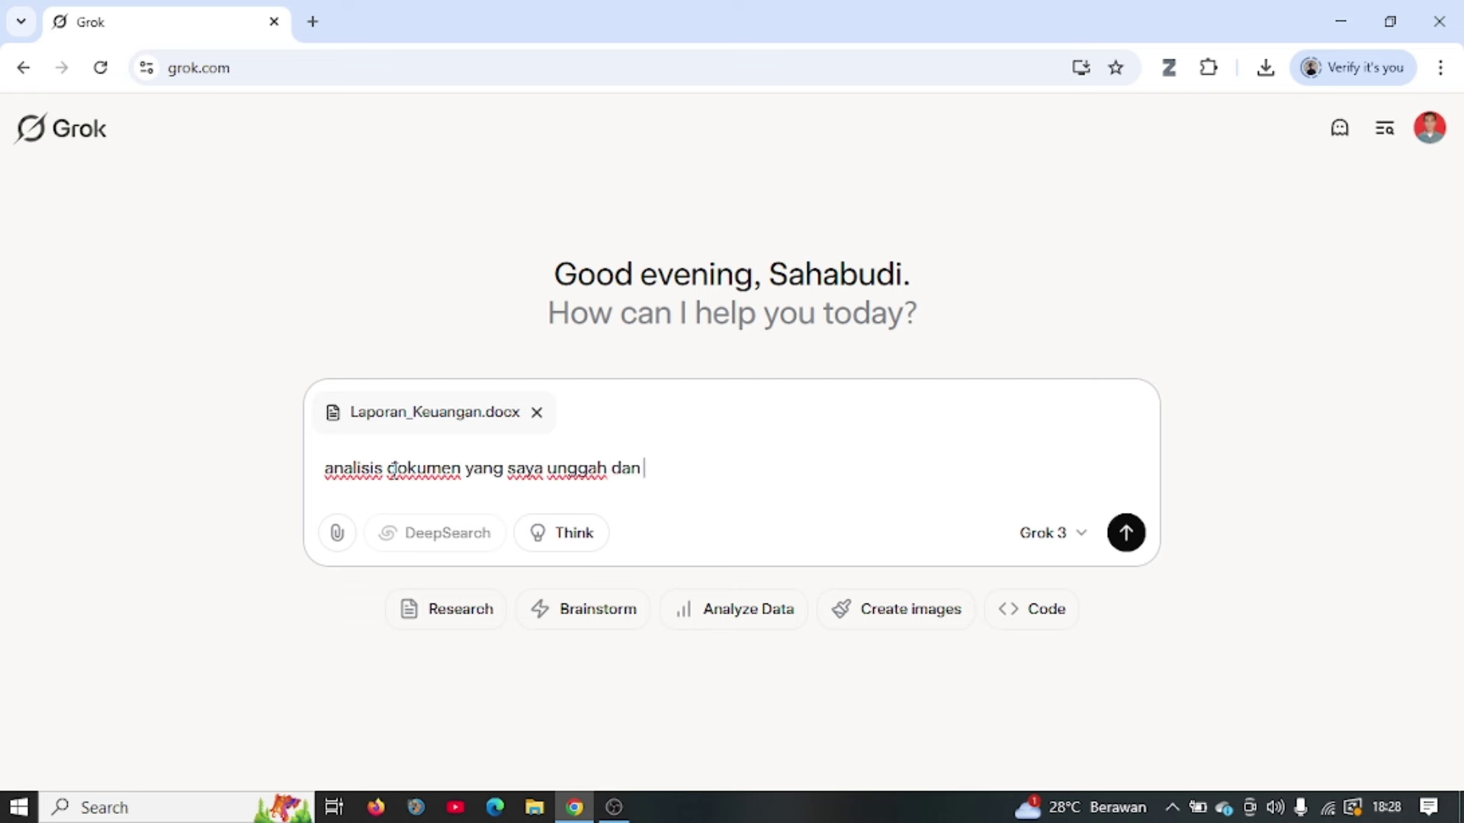
{"action": "type", "text": "berikan poin-poin"}
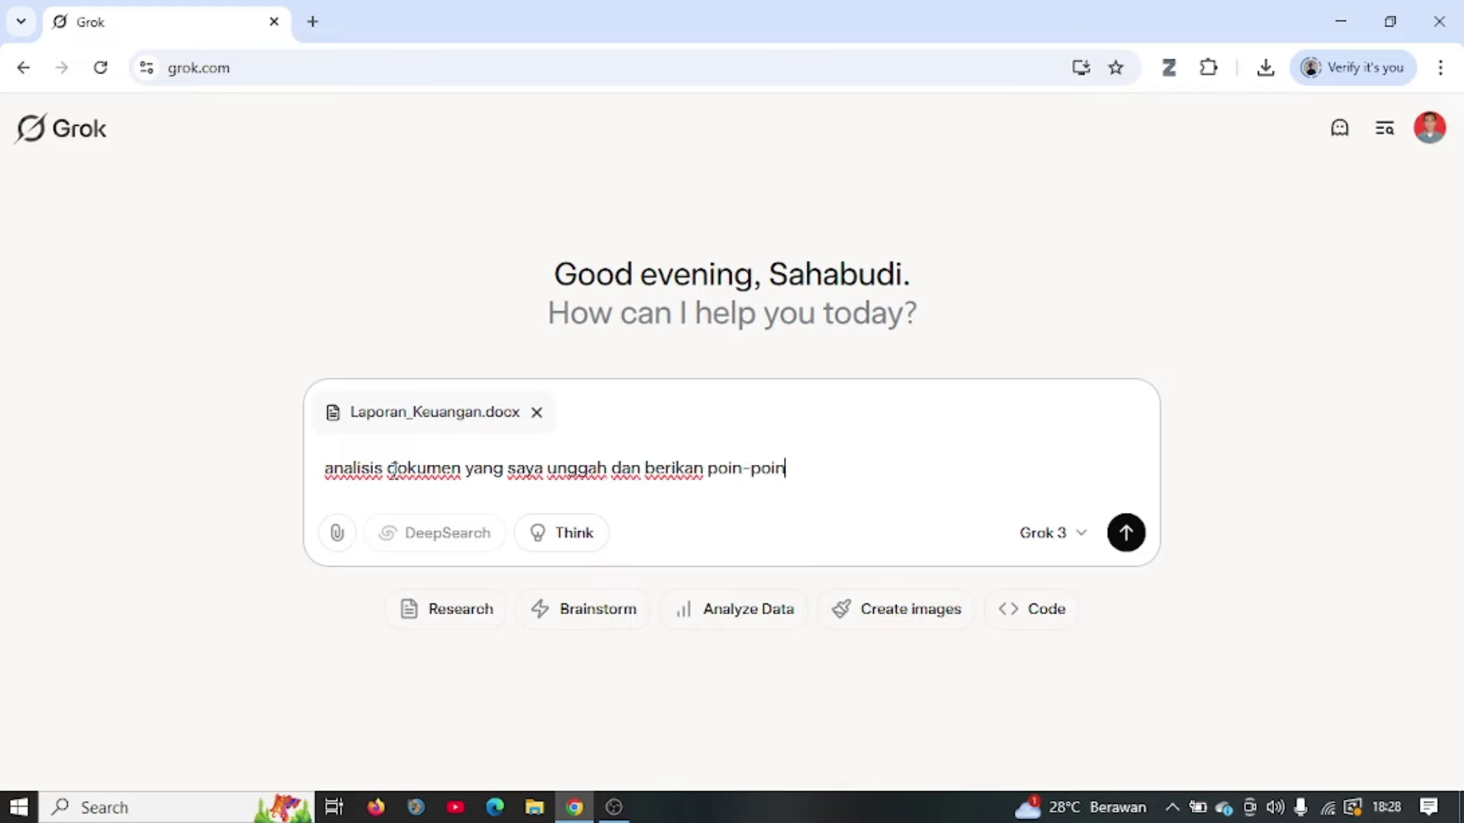
{"action": "type", "text": " pentingnya"}
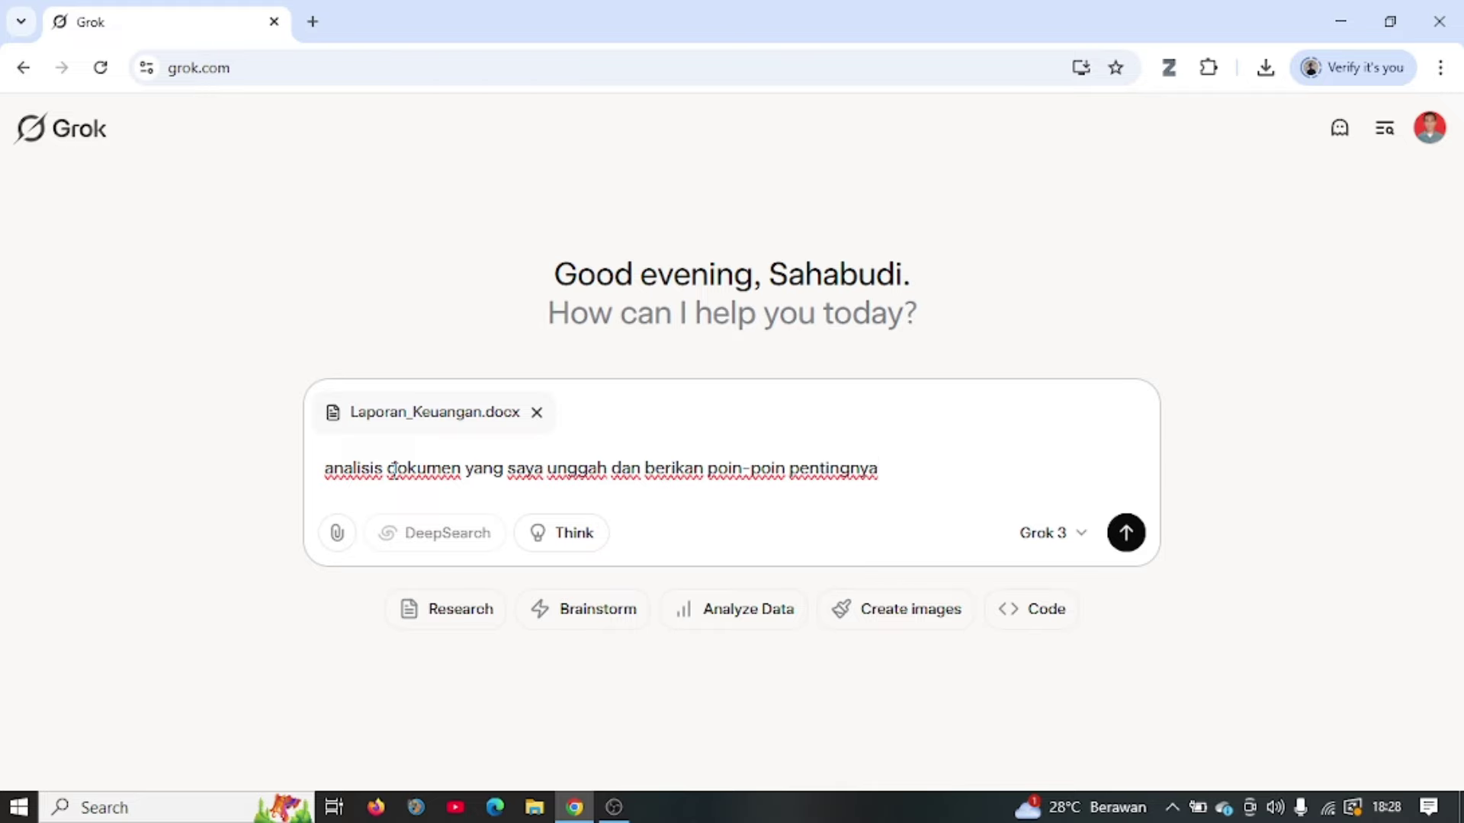
{"action": "key", "text": "Return"}
Read through the financial report analysis to its conclusion and give the response a thumbs-up
{"action": "scroll", "coordinate": [583, 520], "scroll_direction": "down", "scroll_amount": 3}
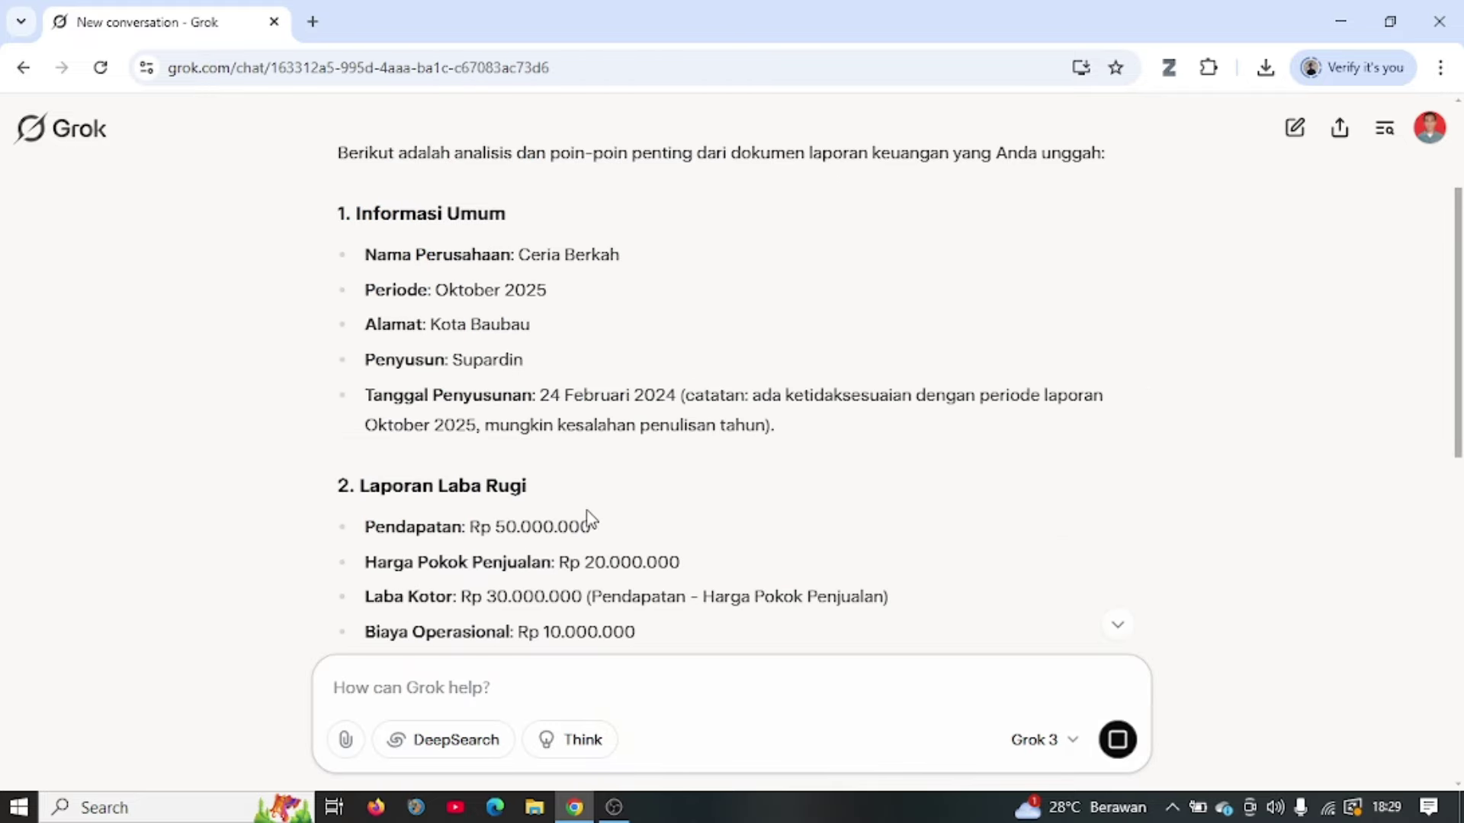
{"action": "scroll", "coordinate": [588, 521], "scroll_direction": "down", "scroll_amount": 8}
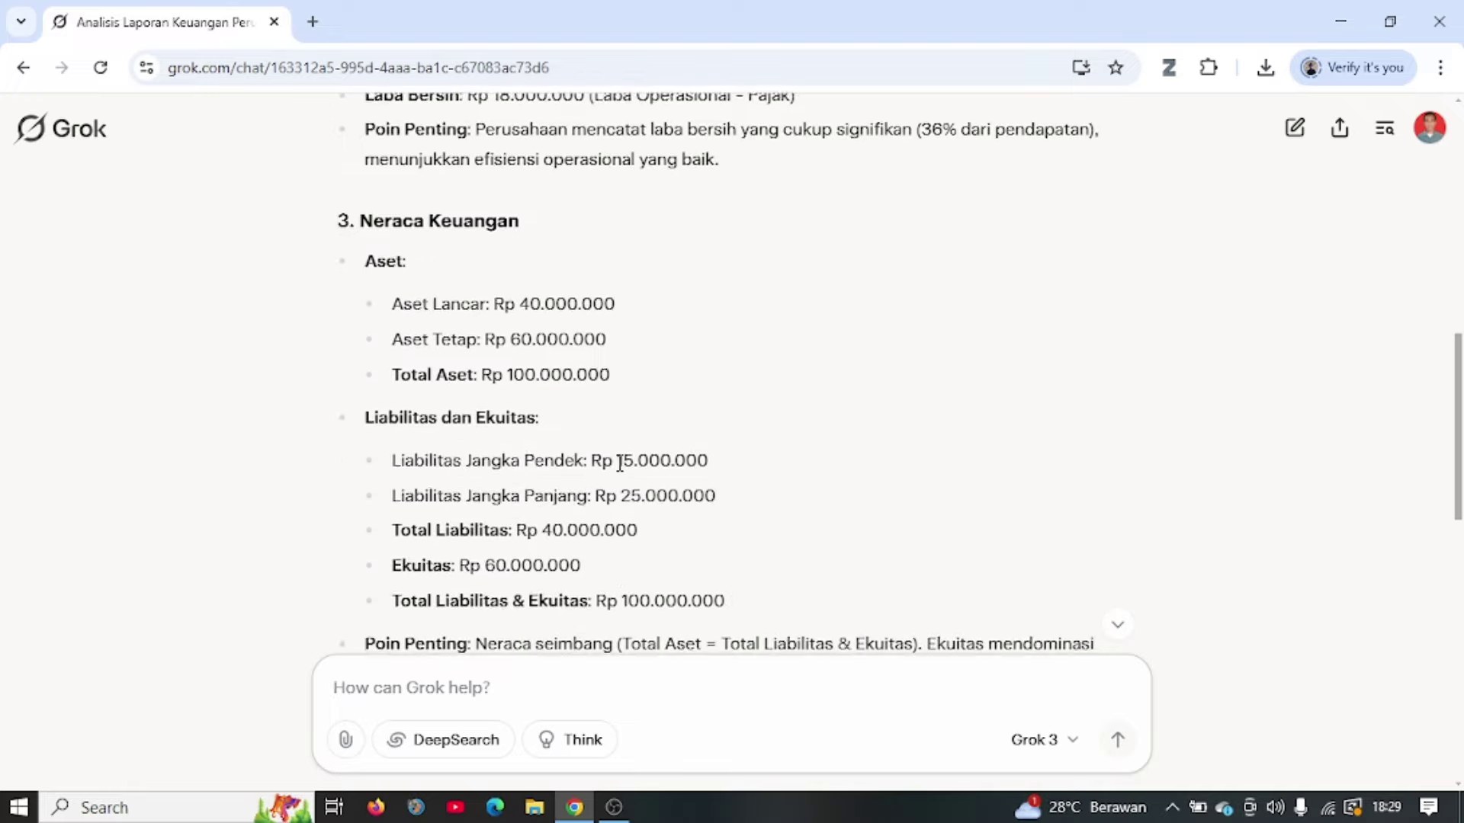
{"action": "scroll", "coordinate": [620, 462], "scroll_direction": "down", "scroll_amount": 12}
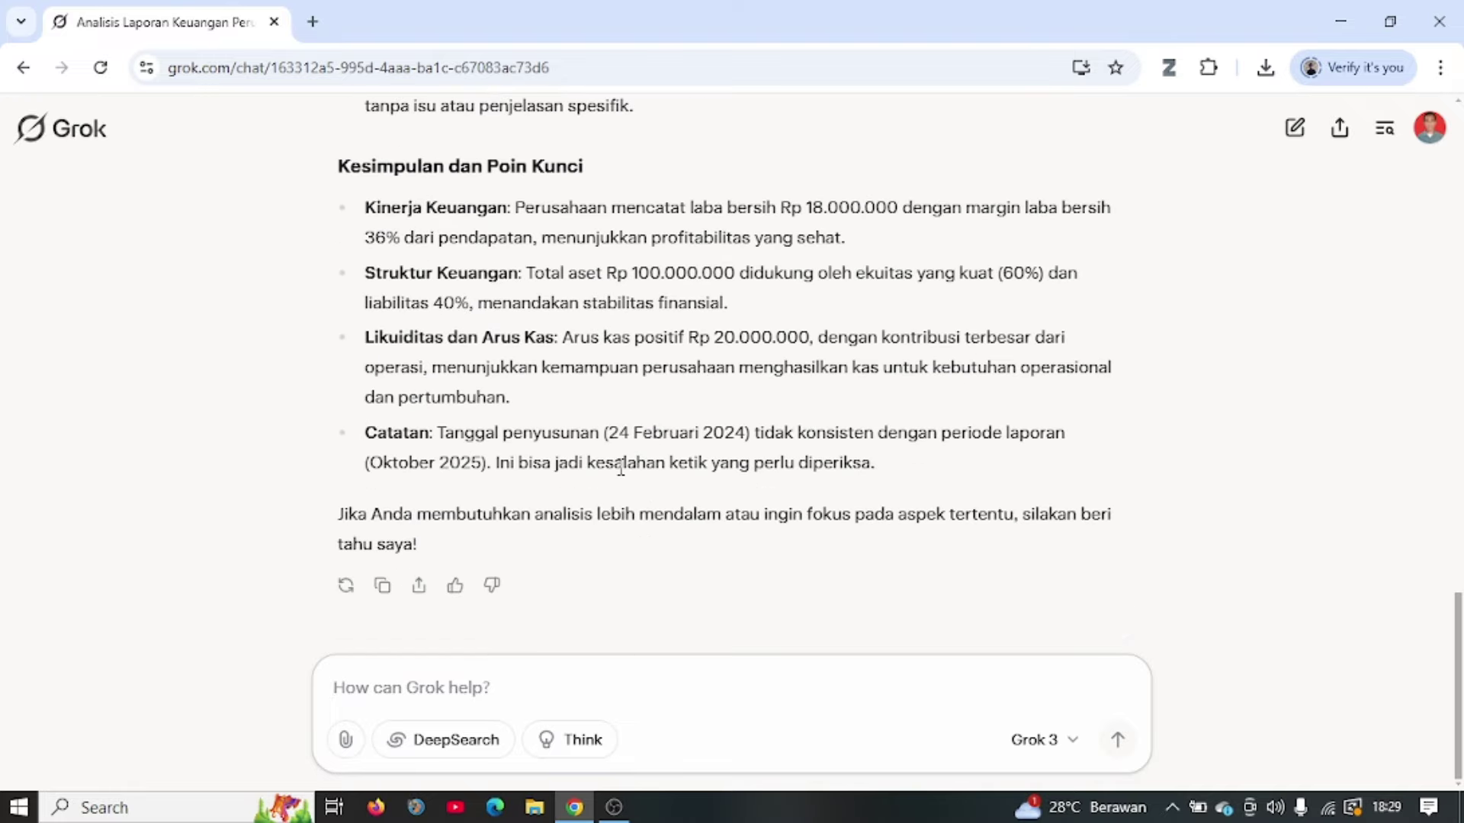
{"action": "left_click", "coordinate": [455, 585]}
Attach the image pusat kota jakarta.webp to a follow-up message in the same chat
{"action": "left_click", "coordinate": [407, 690]}
{"action": "left_click", "coordinate": [345, 739]}
{"action": "left_click", "coordinate": [751, 531]}
{"action": "left_click", "coordinate": [345, 223]}
{"action": "left_click", "coordinate": [543, 478]}
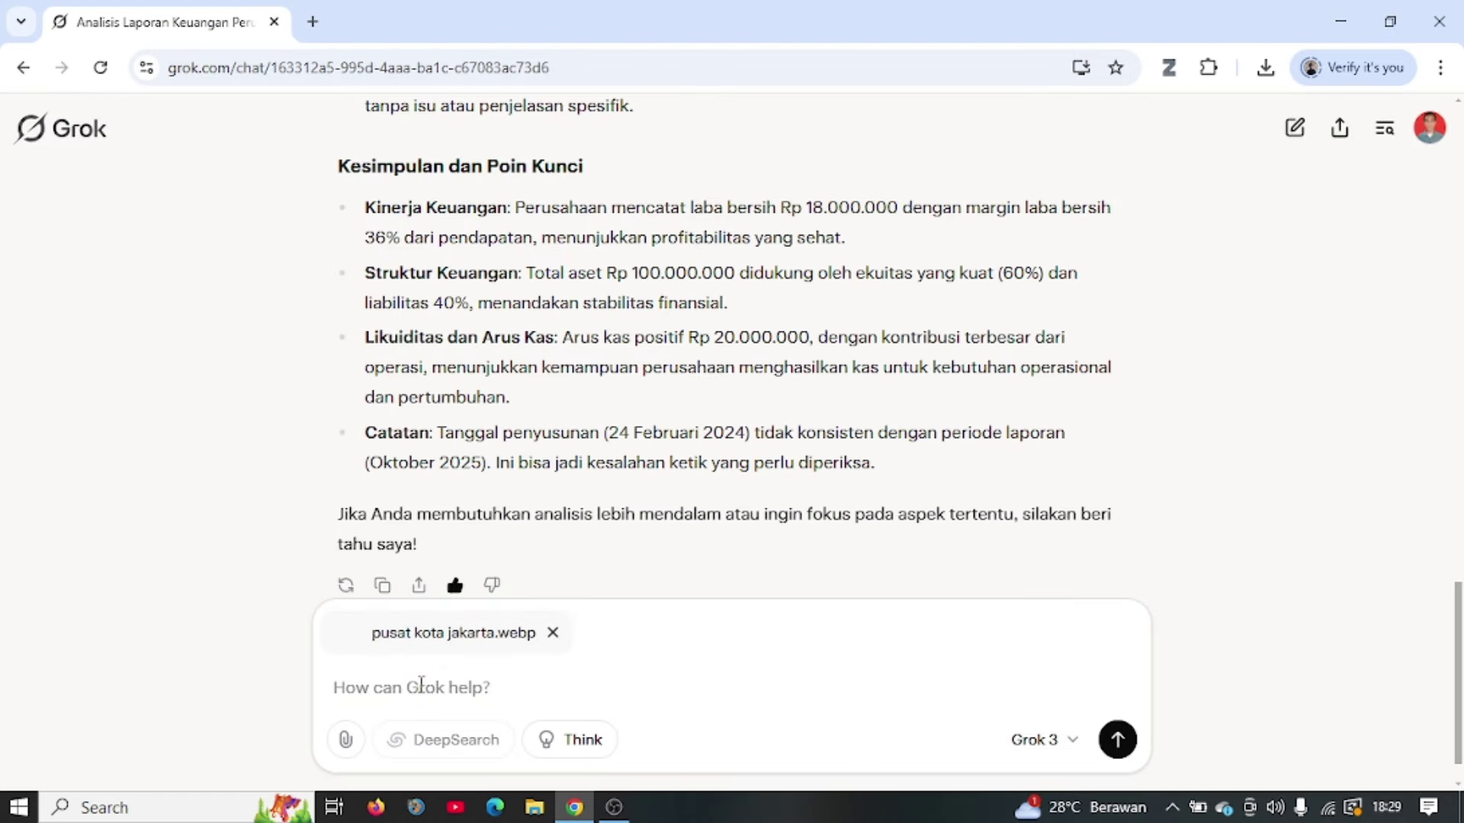
Submit the prompt "analisis gambar yang saya unggah dan berikan tanggapanmu terhadap gambar tesebut" and give the response a thumbs-up
{"action": "type", "text": "analisis gamb"}
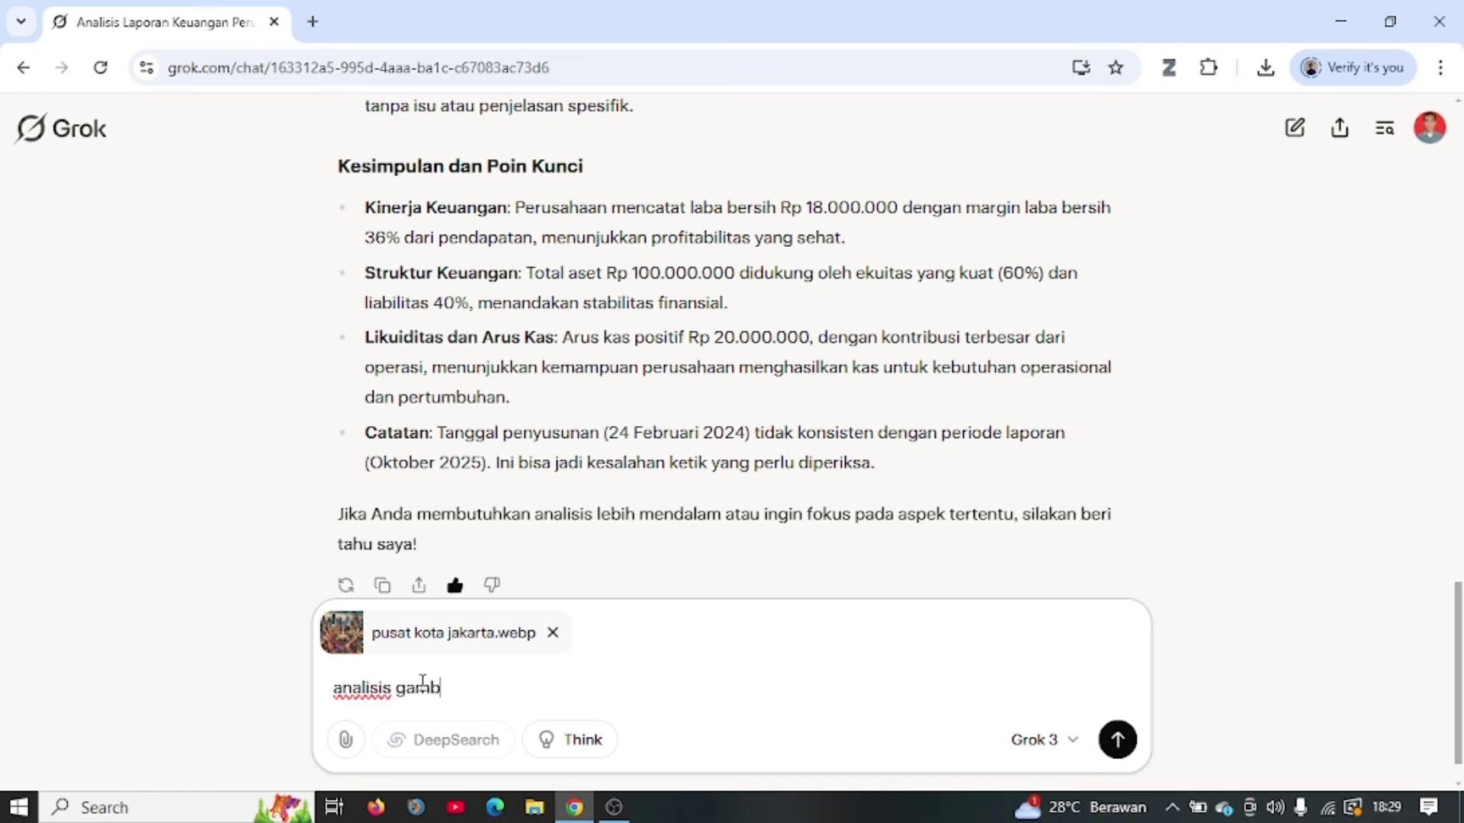
{"action": "type", "text": "ar yang saya ungga"}
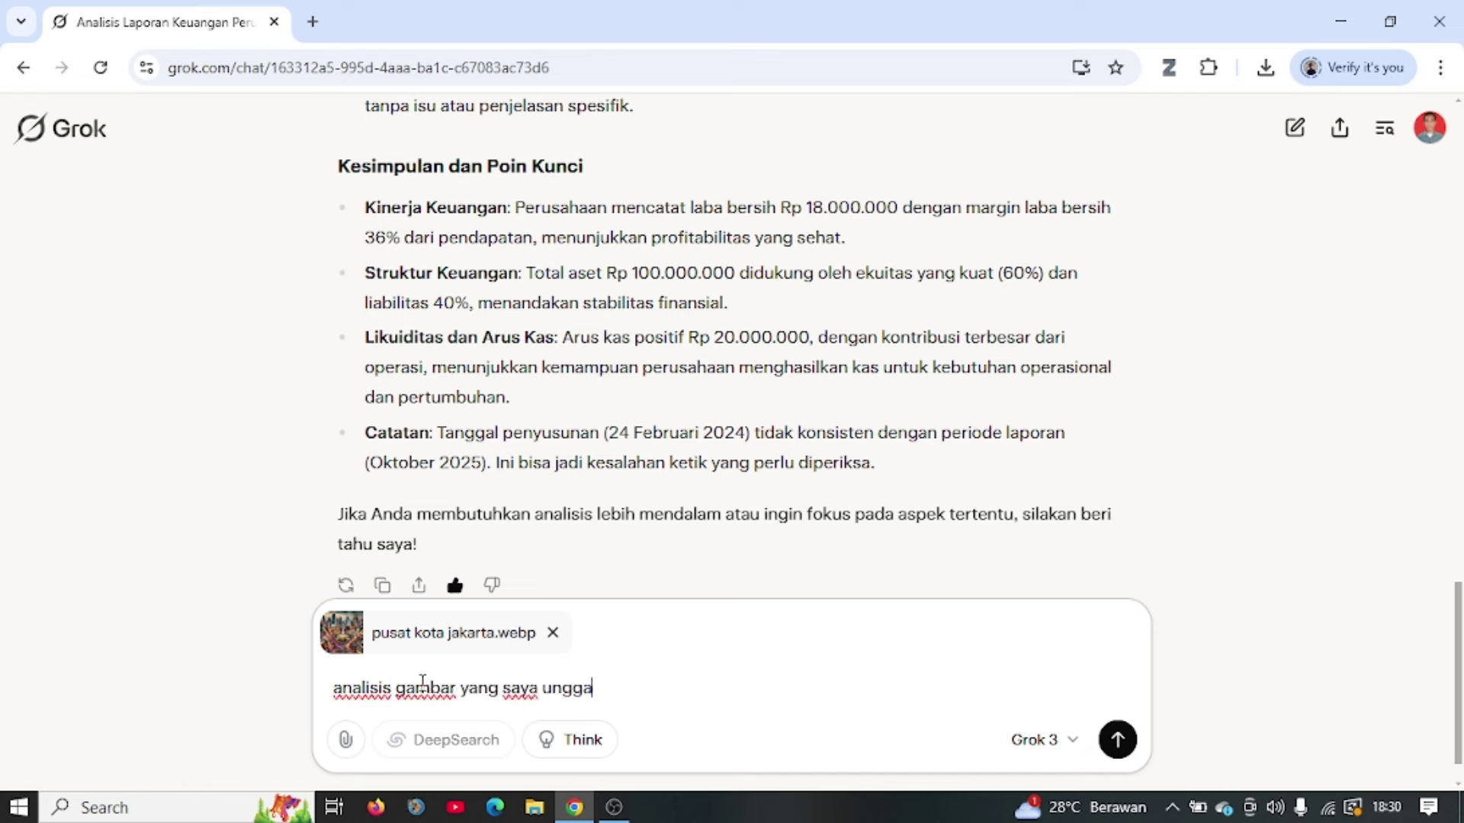
{"action": "type", "text": "h dan  berik"}
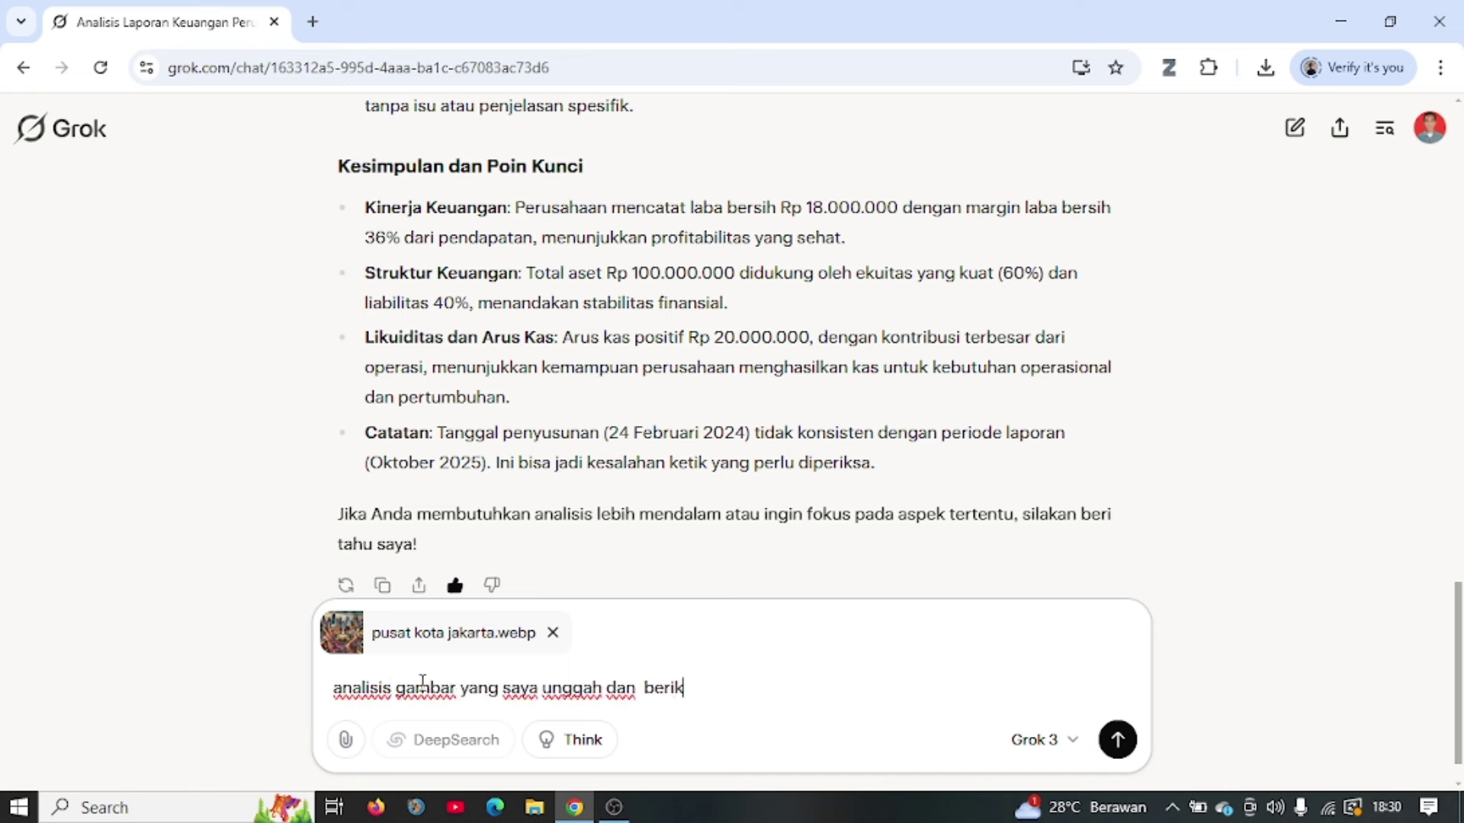
{"action": "type", "text": "an tanggapanmu terha"}
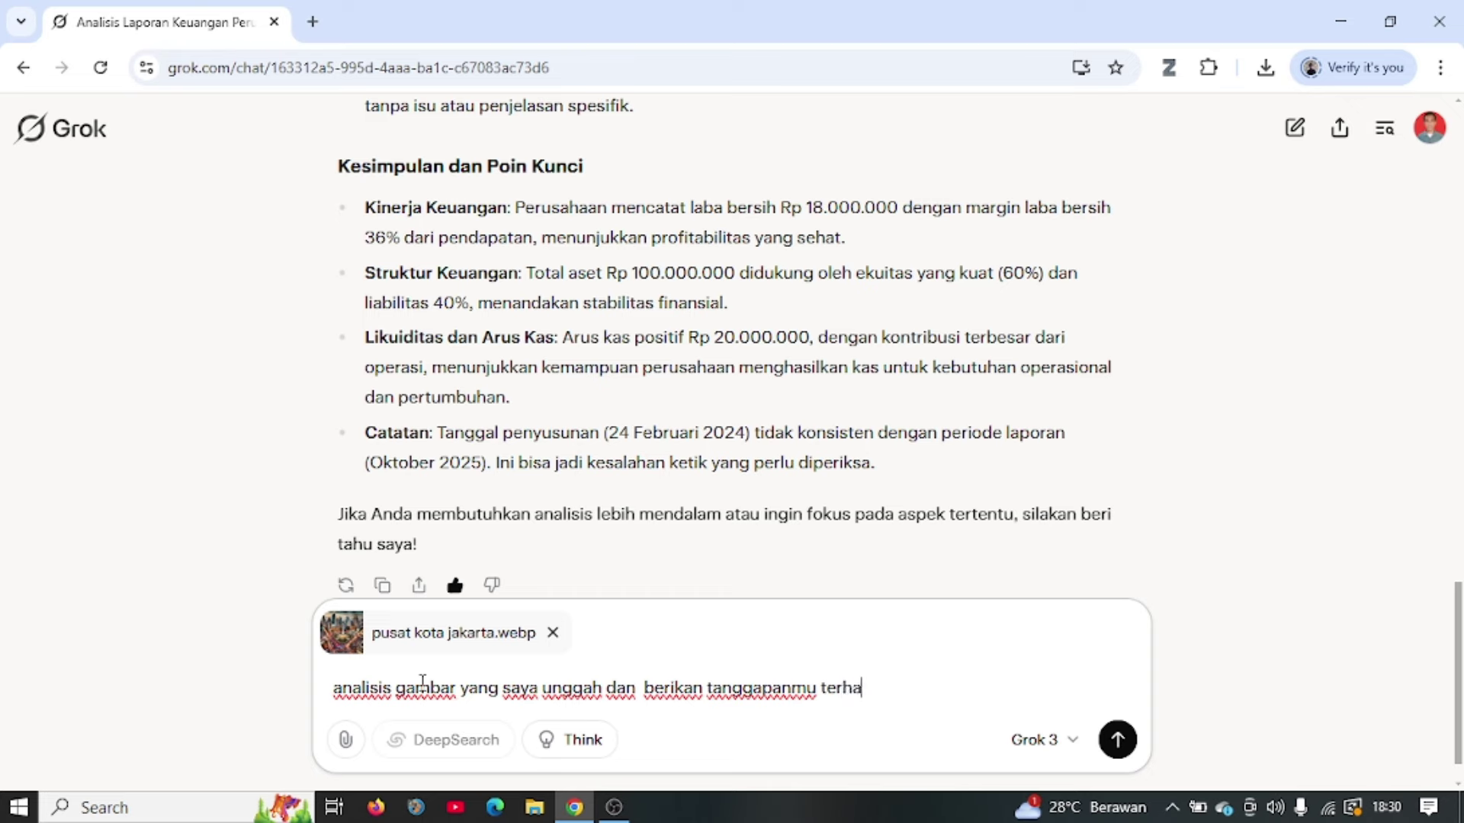
{"action": "type", "text": "dap gambar tesebut"}
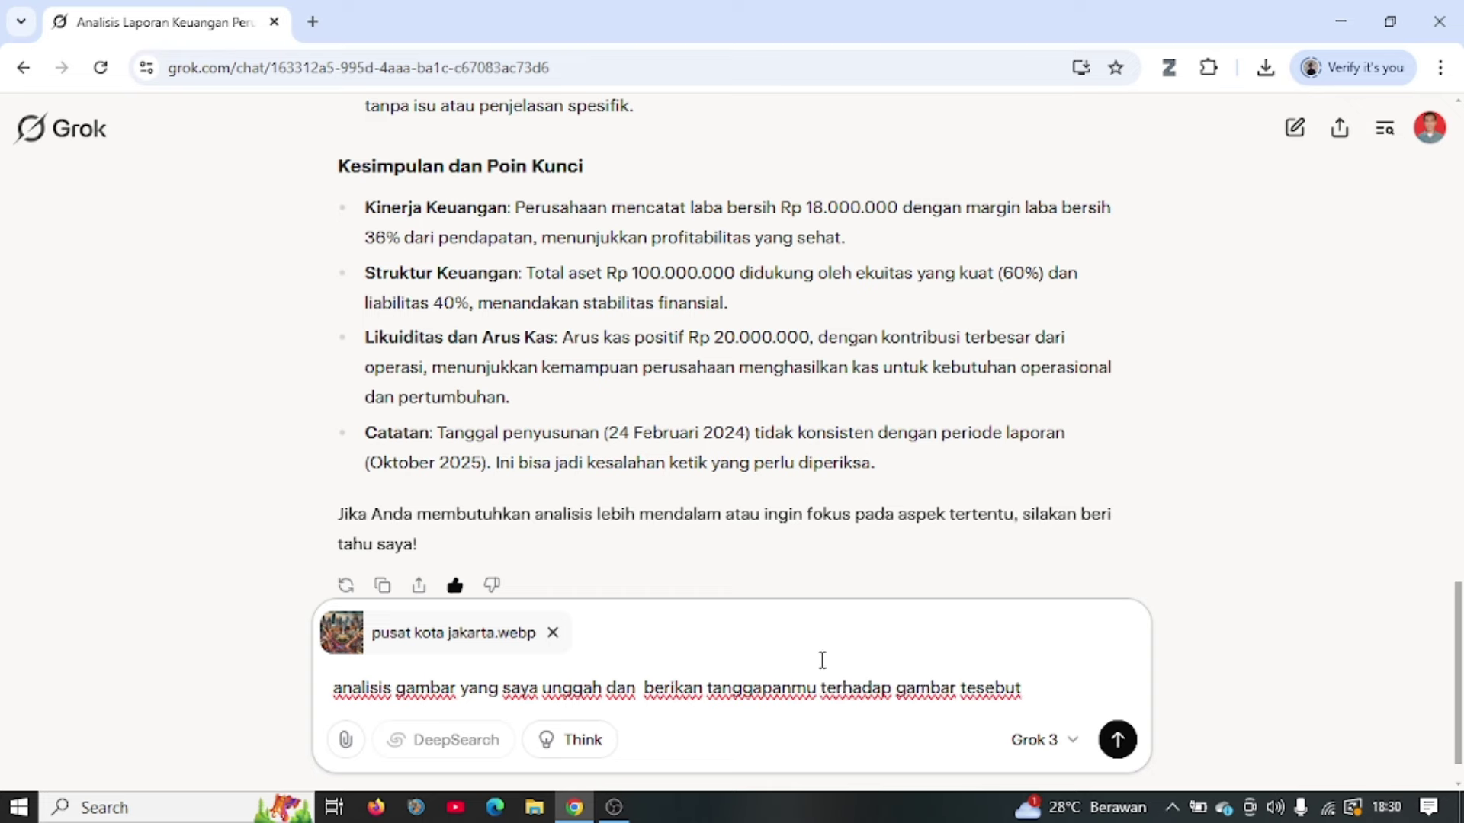
{"action": "key", "text": "Return"}
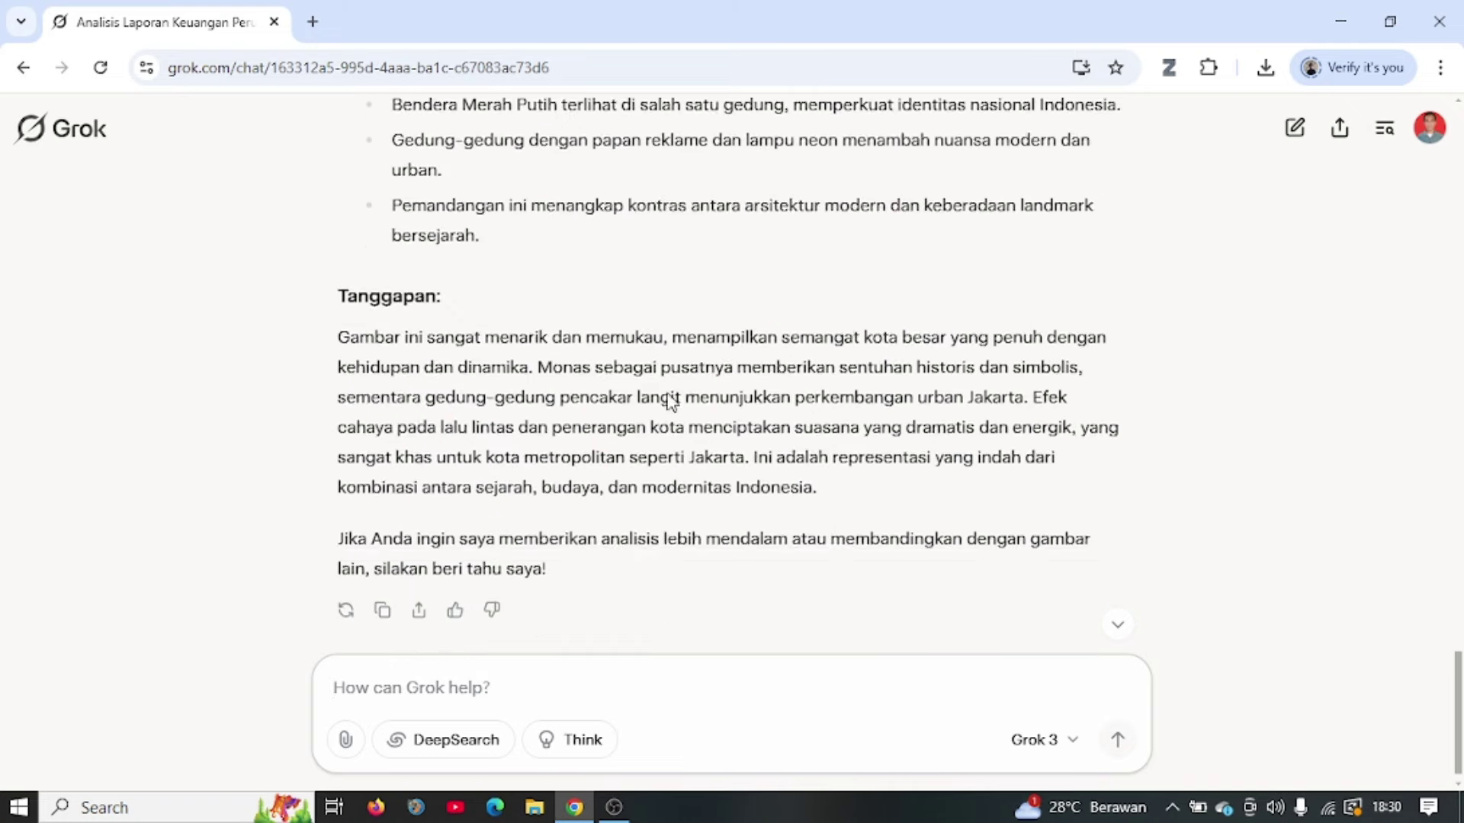
{"action": "left_click", "coordinate": [454, 586]}
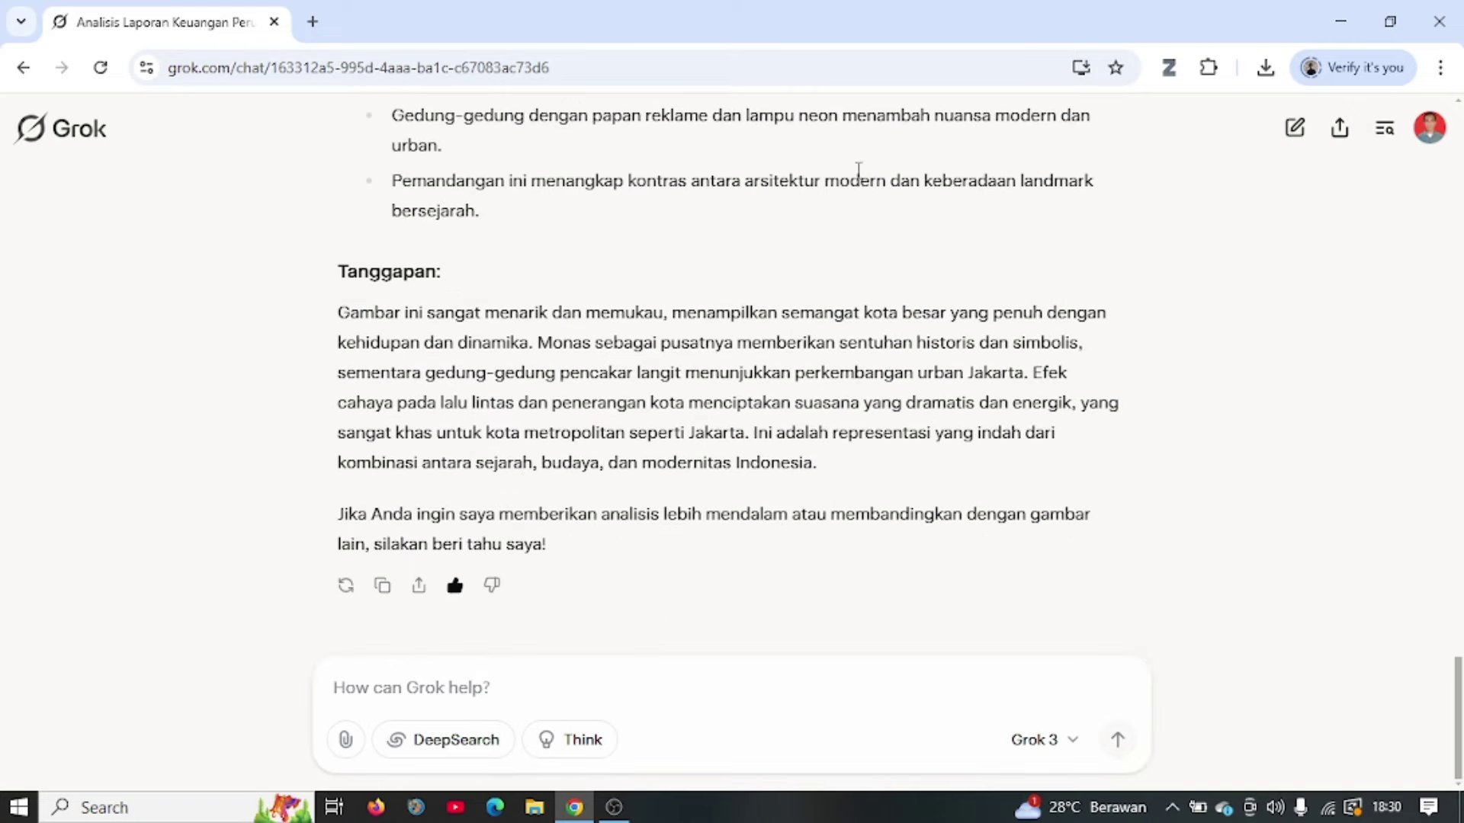
Start a new chat with DeepSearch enabled and submit "cari informasi terbaru tentang perkembangan teknologi baterai lithum"
{"action": "left_click", "coordinate": [1291, 130]}
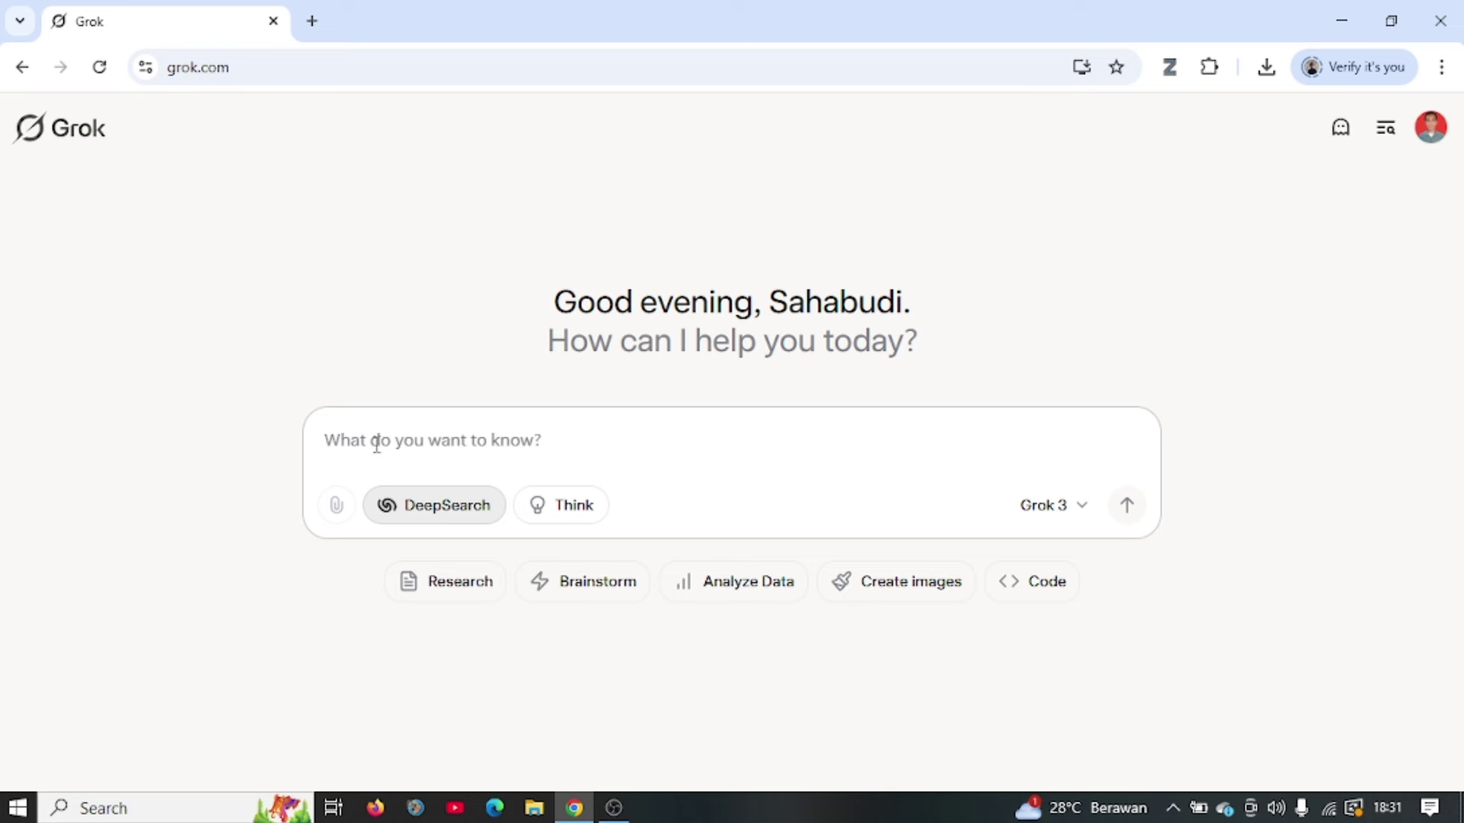
{"action": "type", "text": "cari informasi terbaru tentang perkemb"}
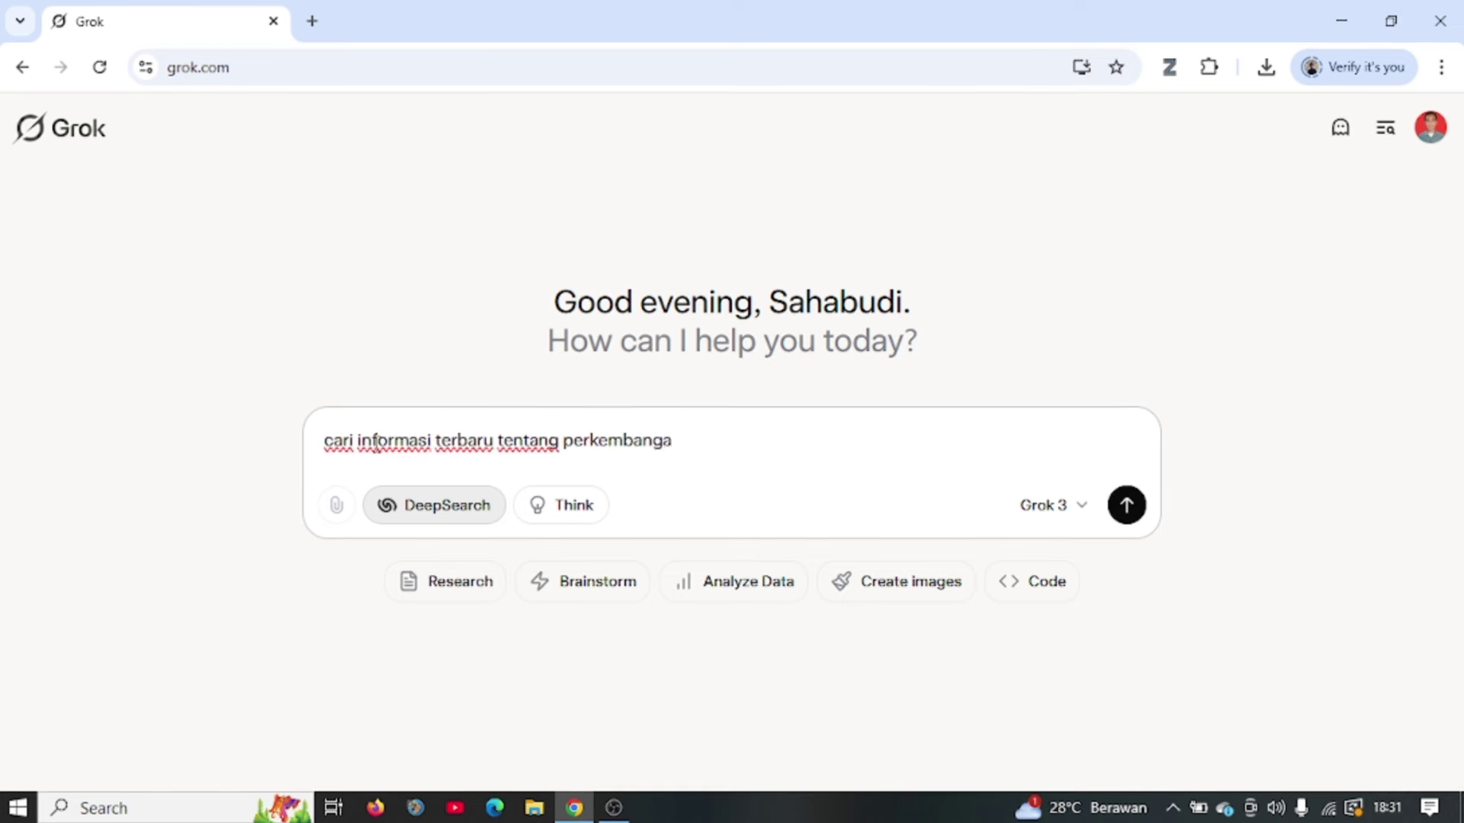
{"action": "type", "text": "anga"}
{"action": "key", "text": "BackSpace"}
{"action": "type", "text": "n teknologi"}
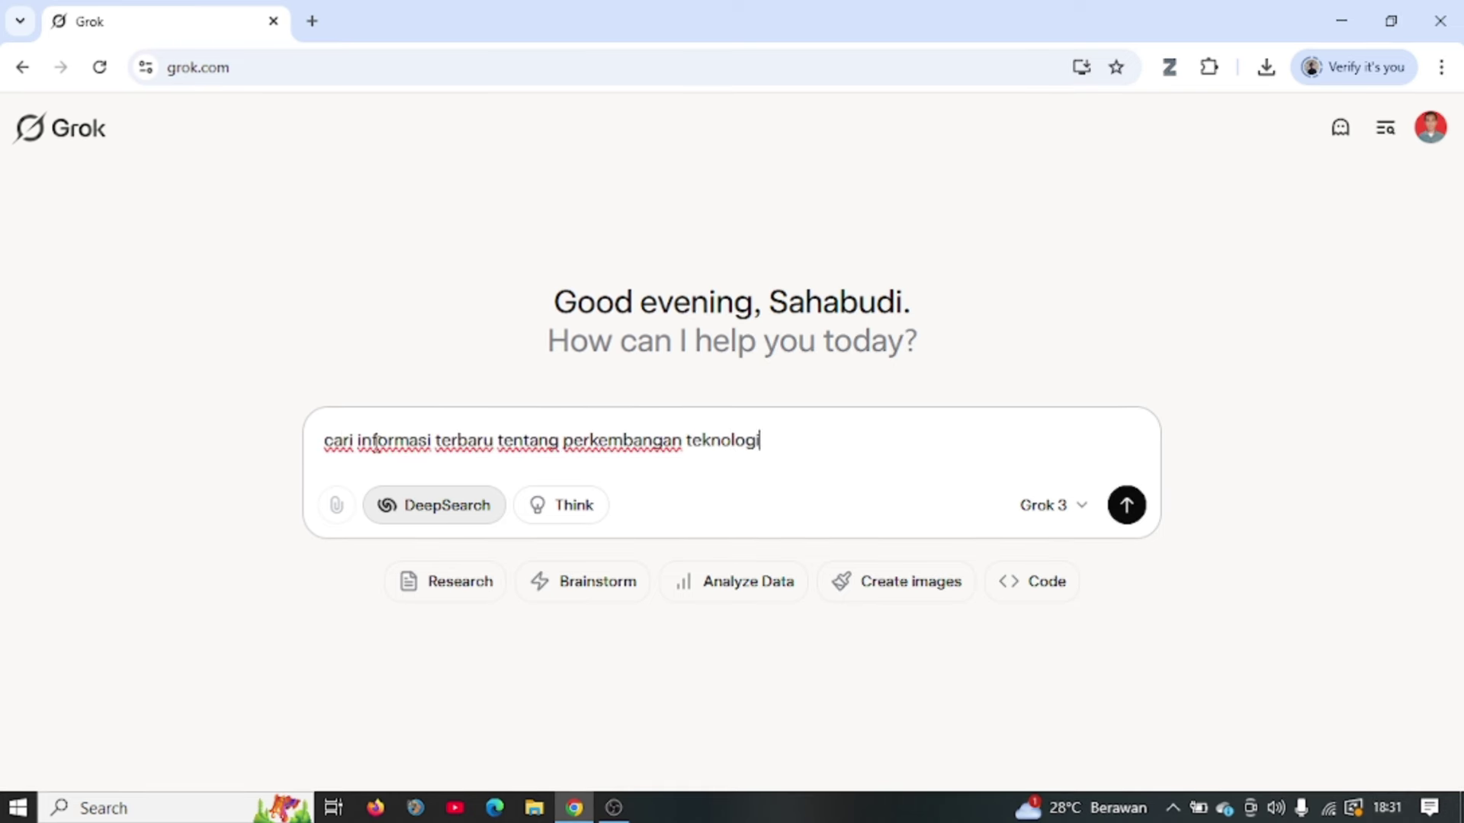
{"action": "type", "text": " baterai lithum"}
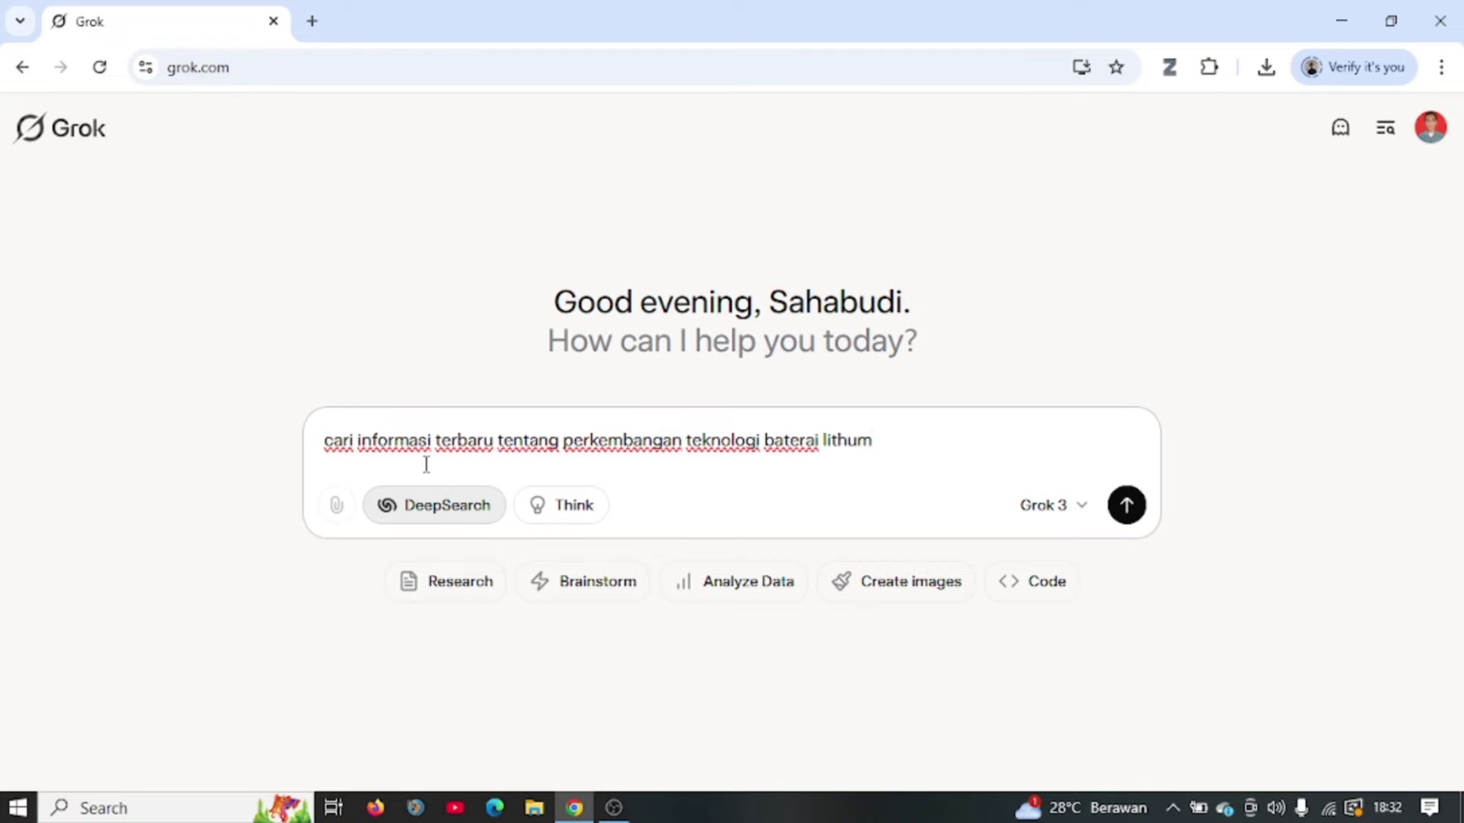
{"action": "key", "text": "Return"}
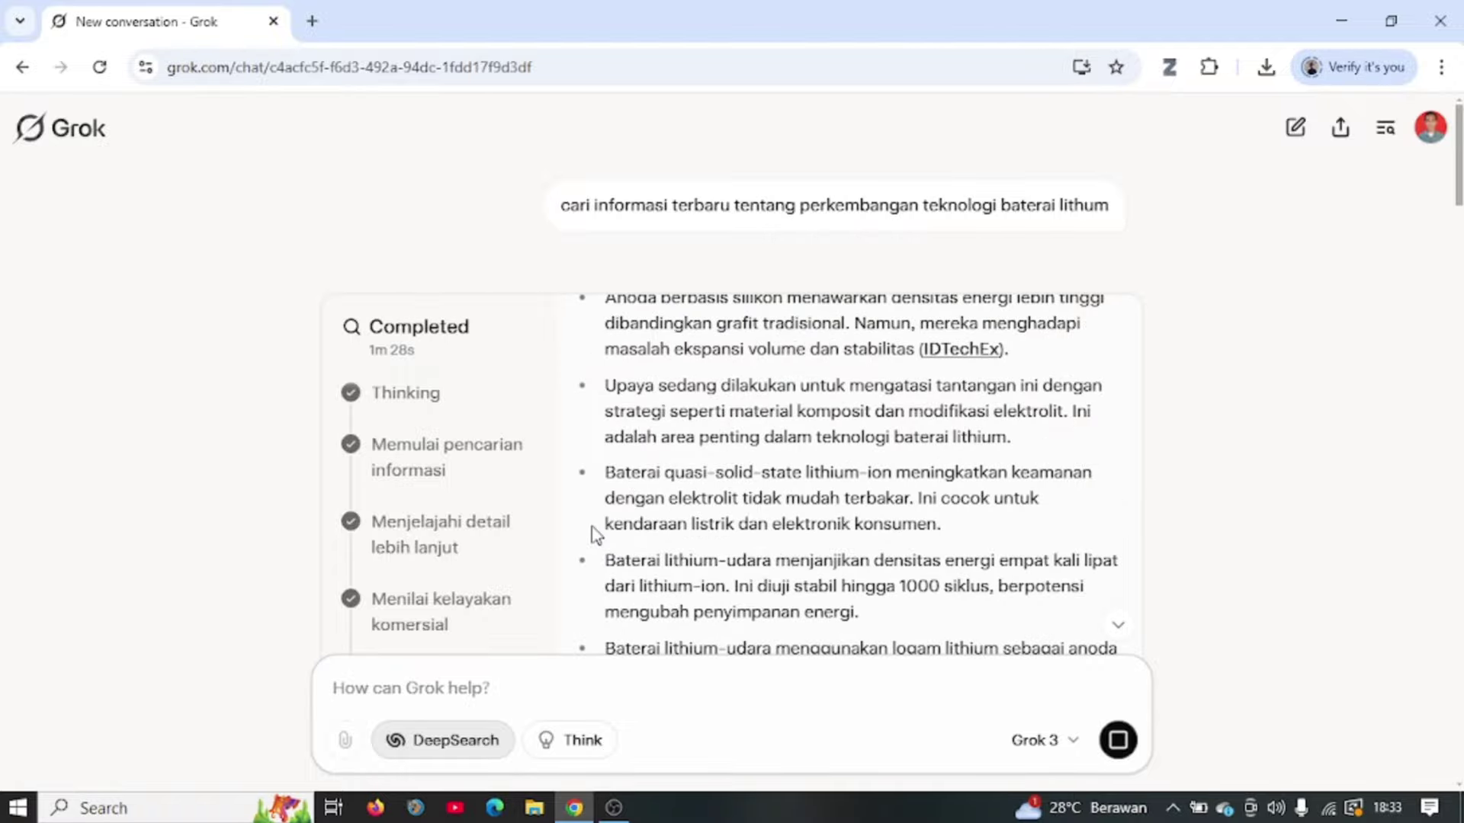
Review the DeepSearch report on lithium batteries and open its cited DOI source
{"action": "scroll", "coordinate": [610, 527], "scroll_direction": "down", "scroll_amount": 20}
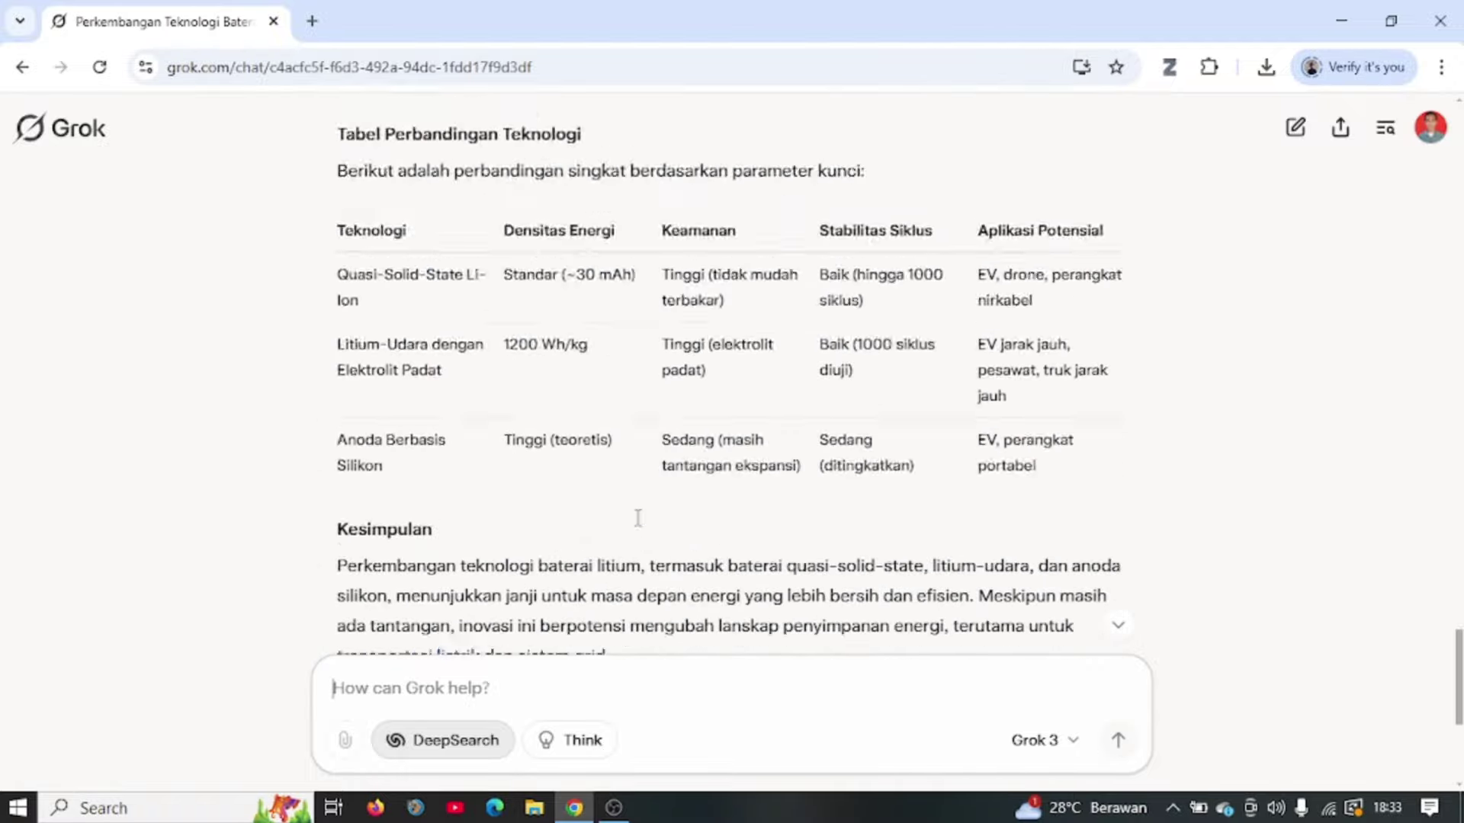
{"action": "scroll", "coordinate": [638, 518], "scroll_direction": "down", "scroll_amount": 5}
{"action": "scroll", "coordinate": [526, 412], "scroll_direction": "up", "scroll_amount": 20}
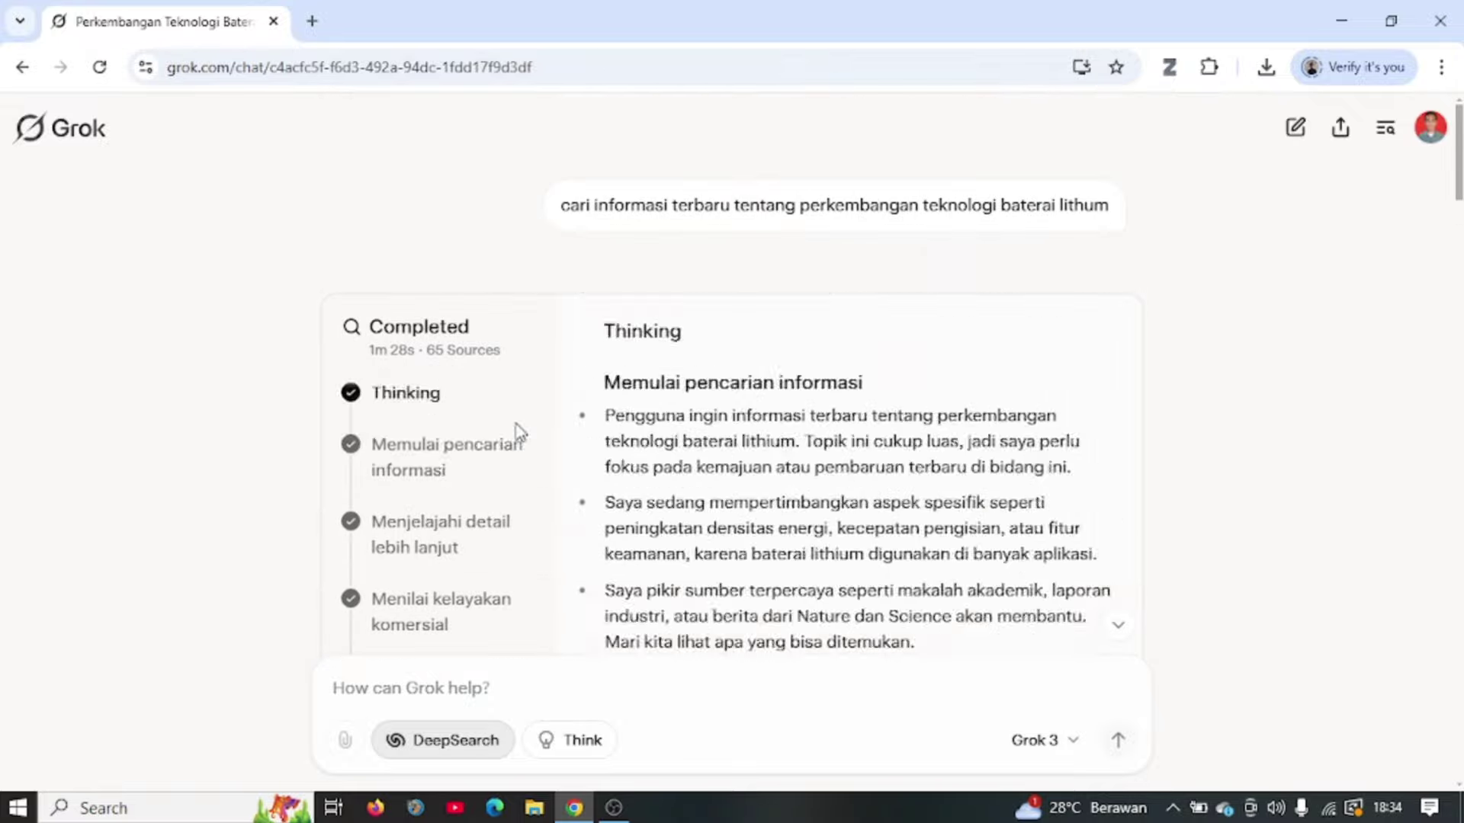
{"action": "scroll", "coordinate": [534, 495], "scroll_direction": "down", "scroll_amount": 10}
{"action": "left_click", "coordinate": [671, 279]}
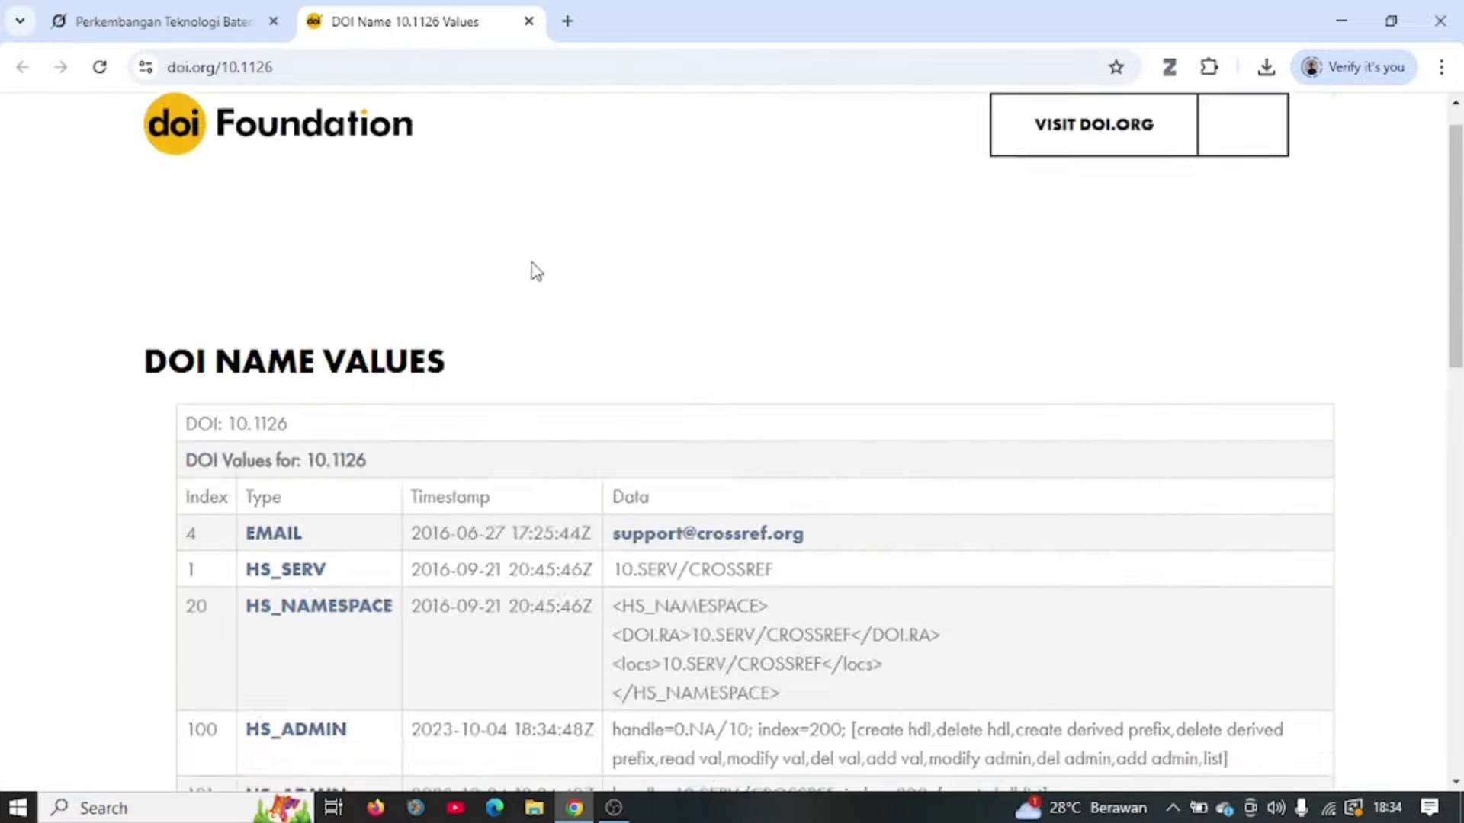
{"action": "scroll", "coordinate": [536, 271], "scroll_direction": "down", "scroll_amount": 1}
Check the report's cited articles on anode materials and the quasi-solid-state lithium-ion battery, and close all the source tabs
{"action": "left_click", "coordinate": [173, 23]}
{"action": "left_click", "coordinate": [647, 202]}
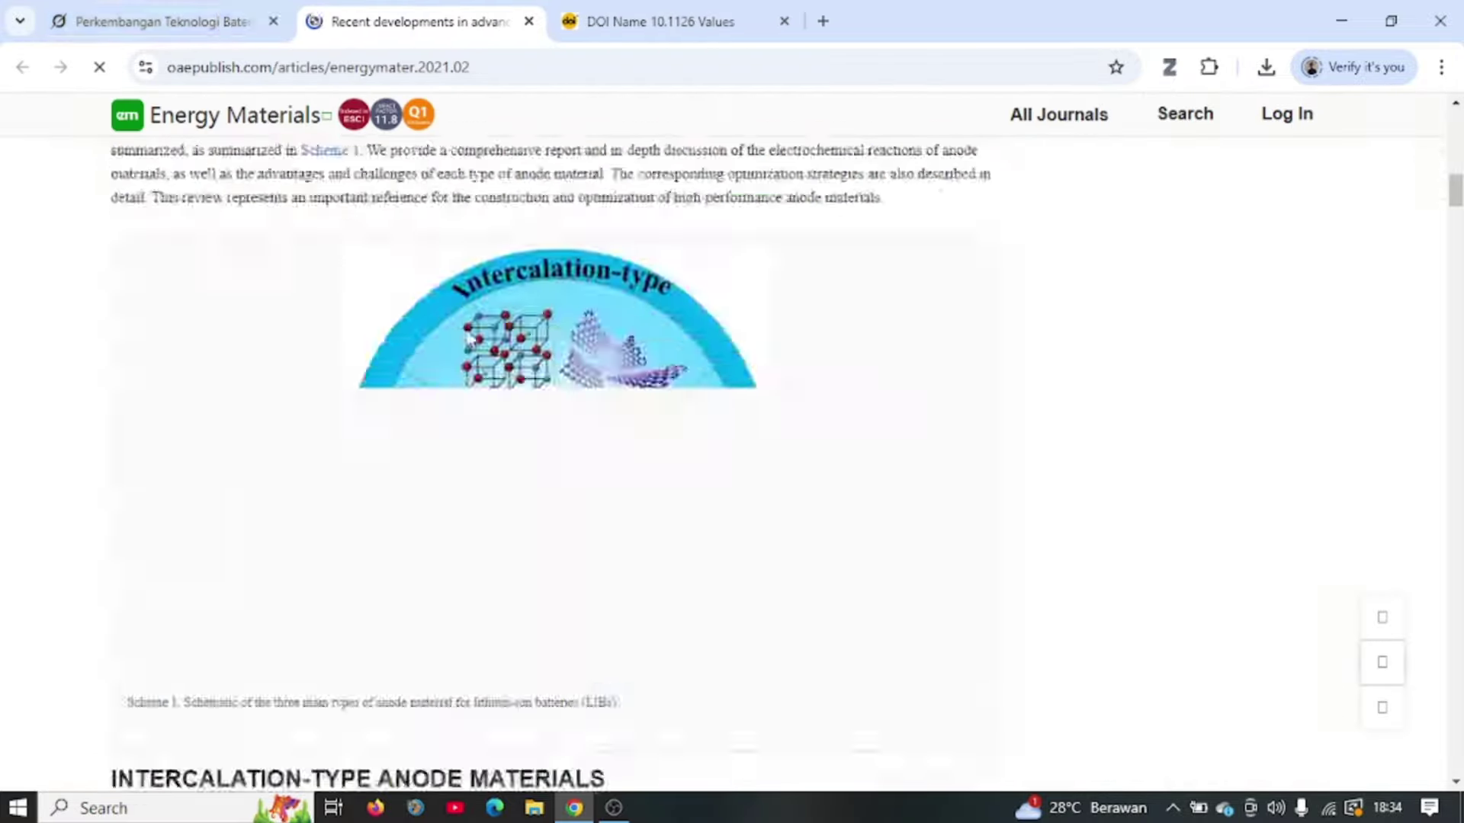
{"action": "left_click", "coordinate": [160, 22]}
{"action": "scroll", "coordinate": [488, 350], "scroll_direction": "down", "scroll_amount": 15}
{"action": "left_click", "coordinate": [479, 367]}
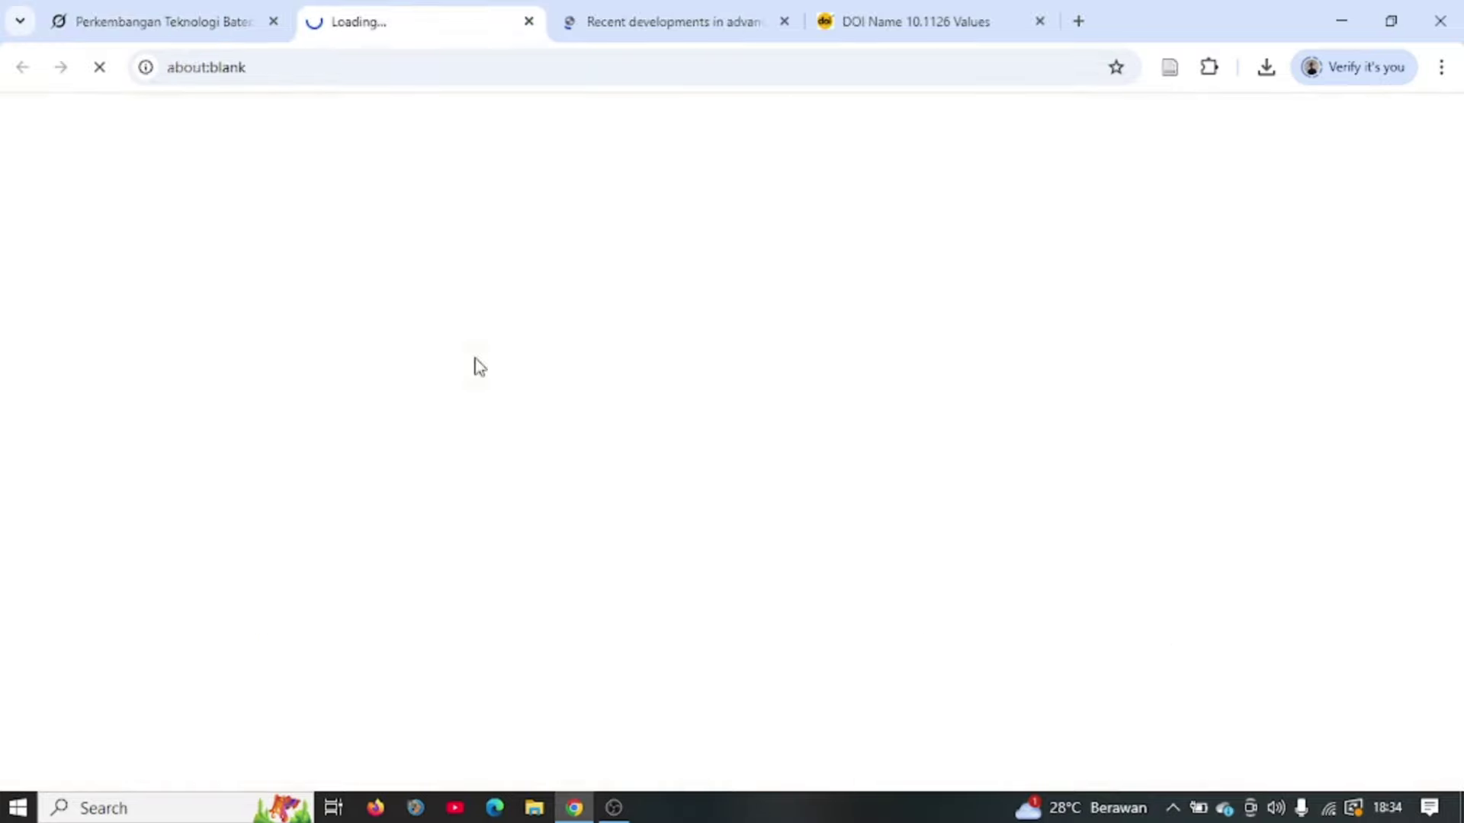
{"action": "scroll", "coordinate": [571, 395], "scroll_direction": "down", "scroll_amount": 10}
{"action": "key", "text": "ctrl+shift+Tab"}
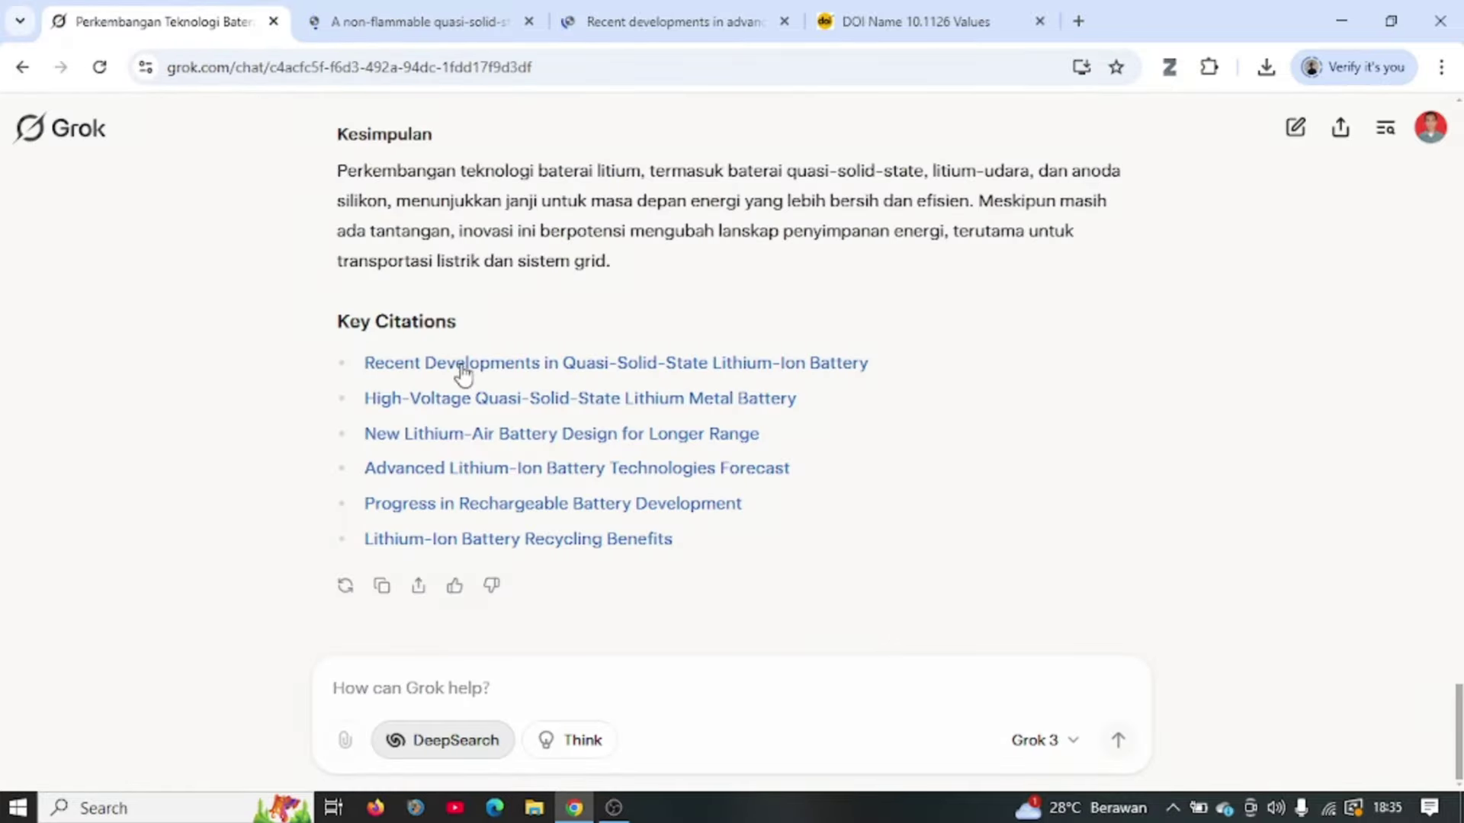
{"action": "middle_click", "coordinate": [314, 21]}
{"action": "middle_click", "coordinate": [314, 21]}
{"action": "middle_click", "coordinate": [314, 21]}
Start a new chat with Think enabled and submit "jelaskan langkah langkah yang kamu ambil untuk menyelesaikan suatu permasalahan pada bisnis online"
{"action": "left_click", "coordinate": [1294, 128]}
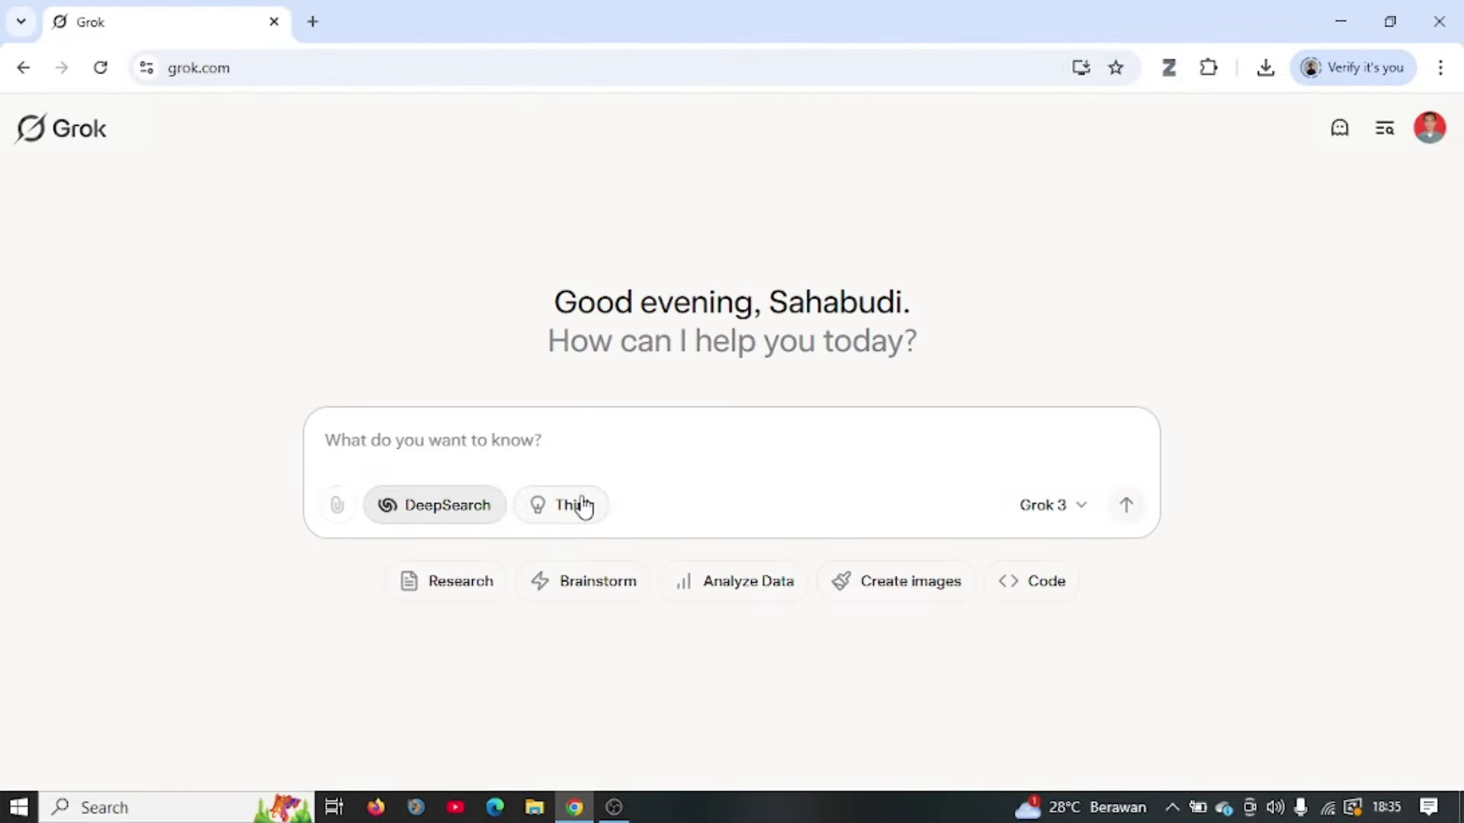
{"action": "left_click", "coordinate": [584, 506]}
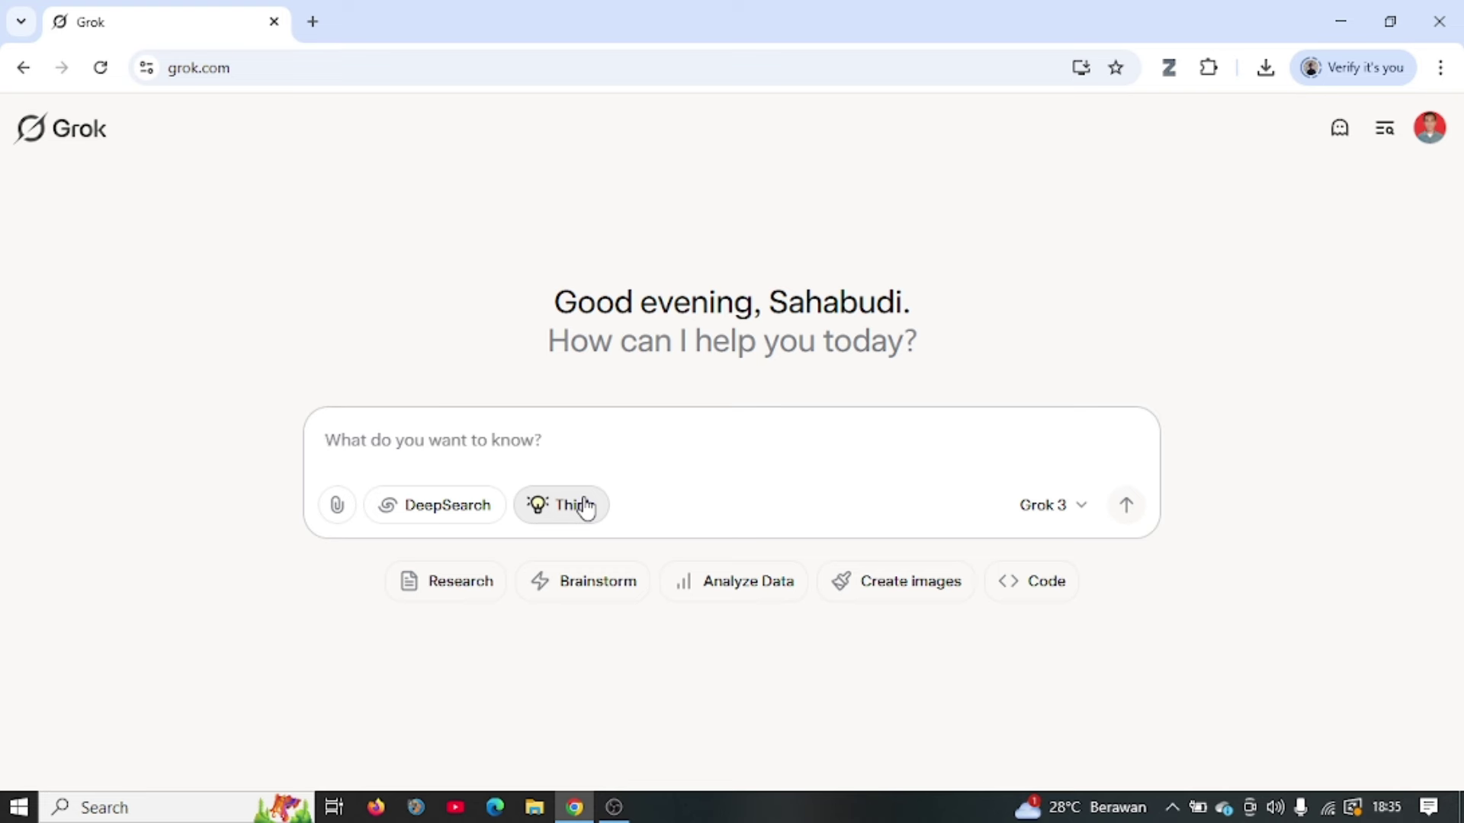
{"action": "type", "text": "jelaskan"}
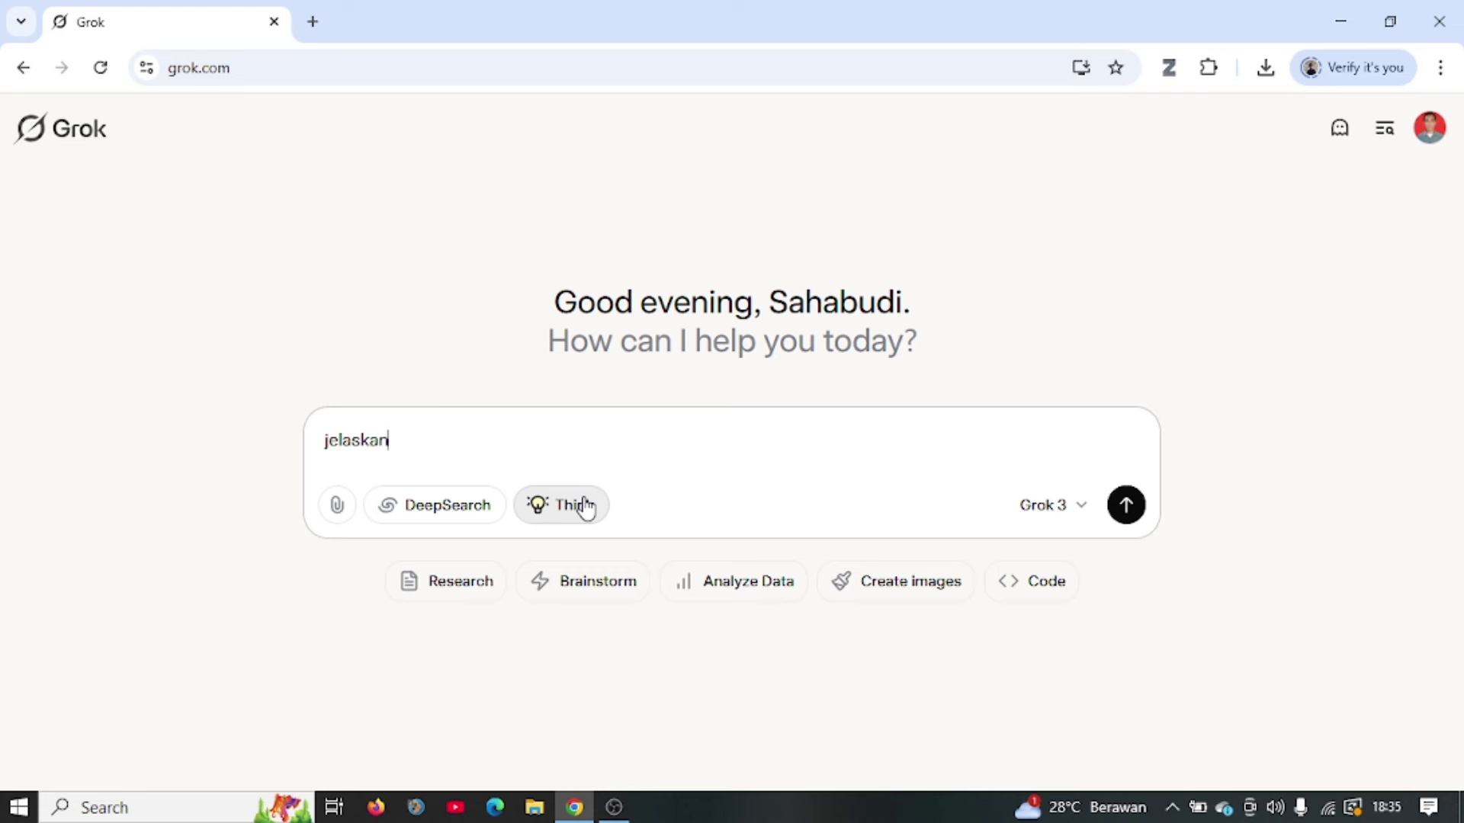
{"action": "type", "text": " langkah langka"}
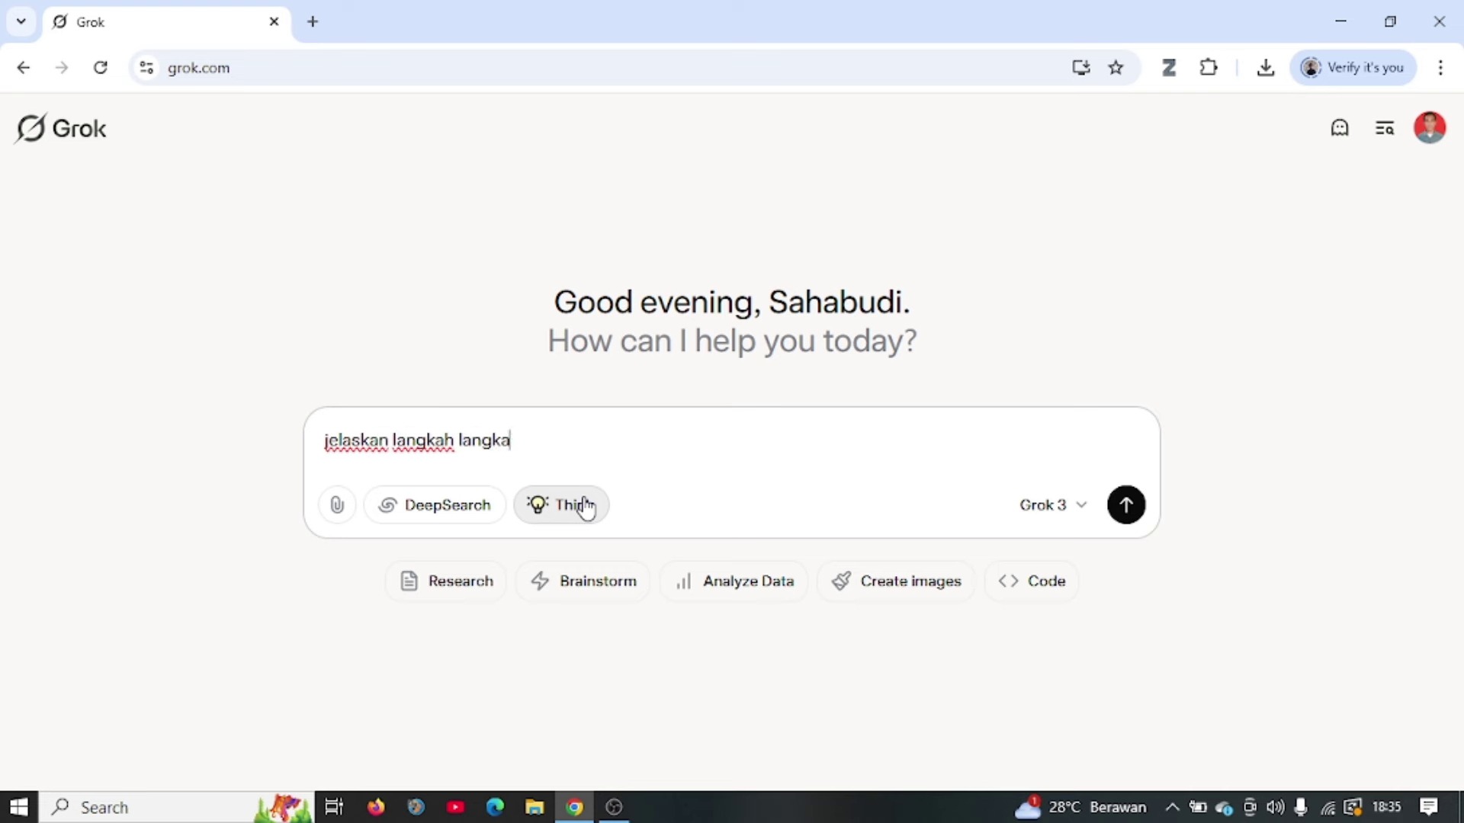
{"action": "type", "text": "h yang kamu ambil"}
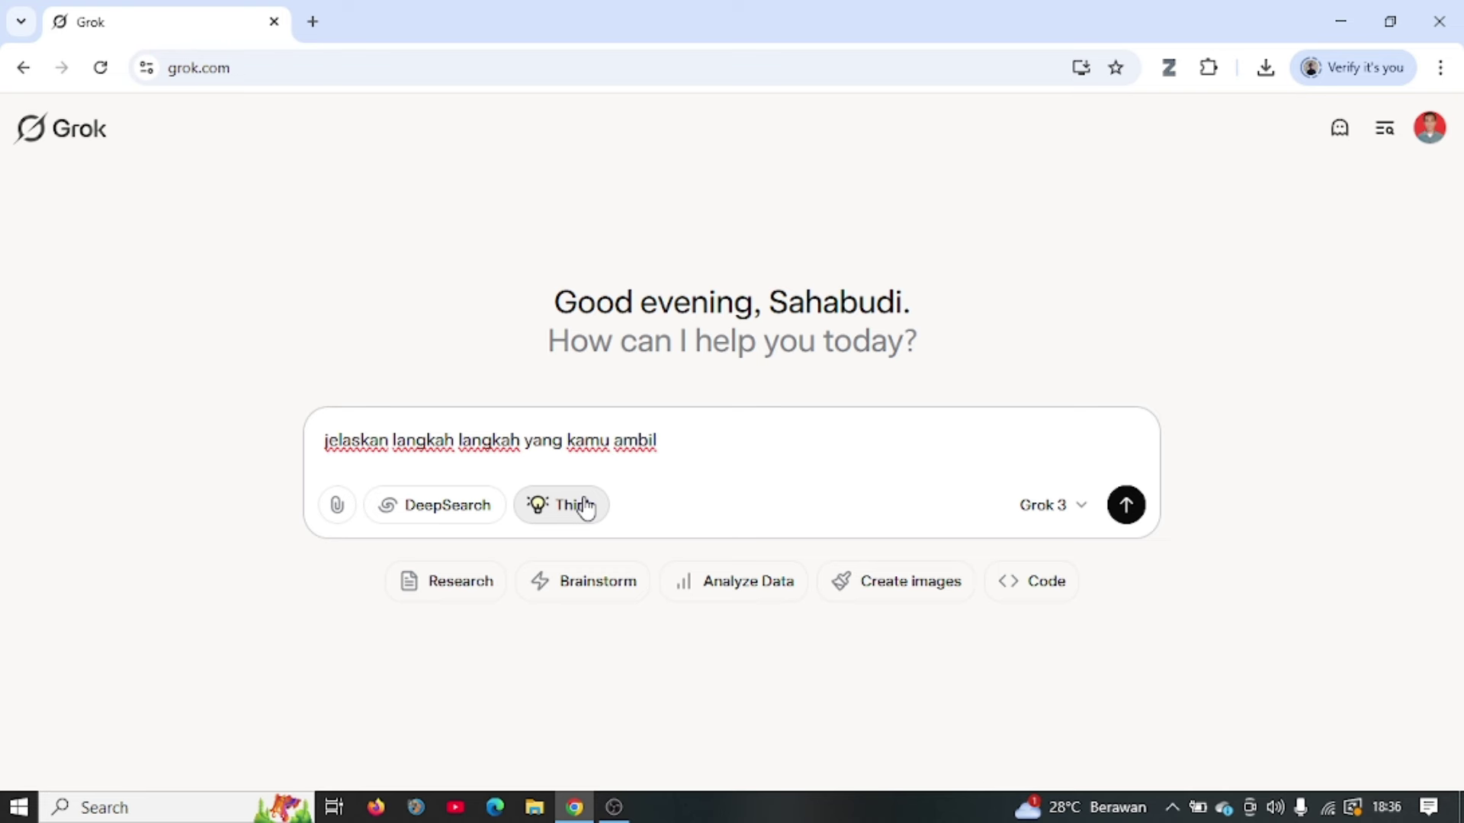
{"action": "type", "text": " untuk menyele"}
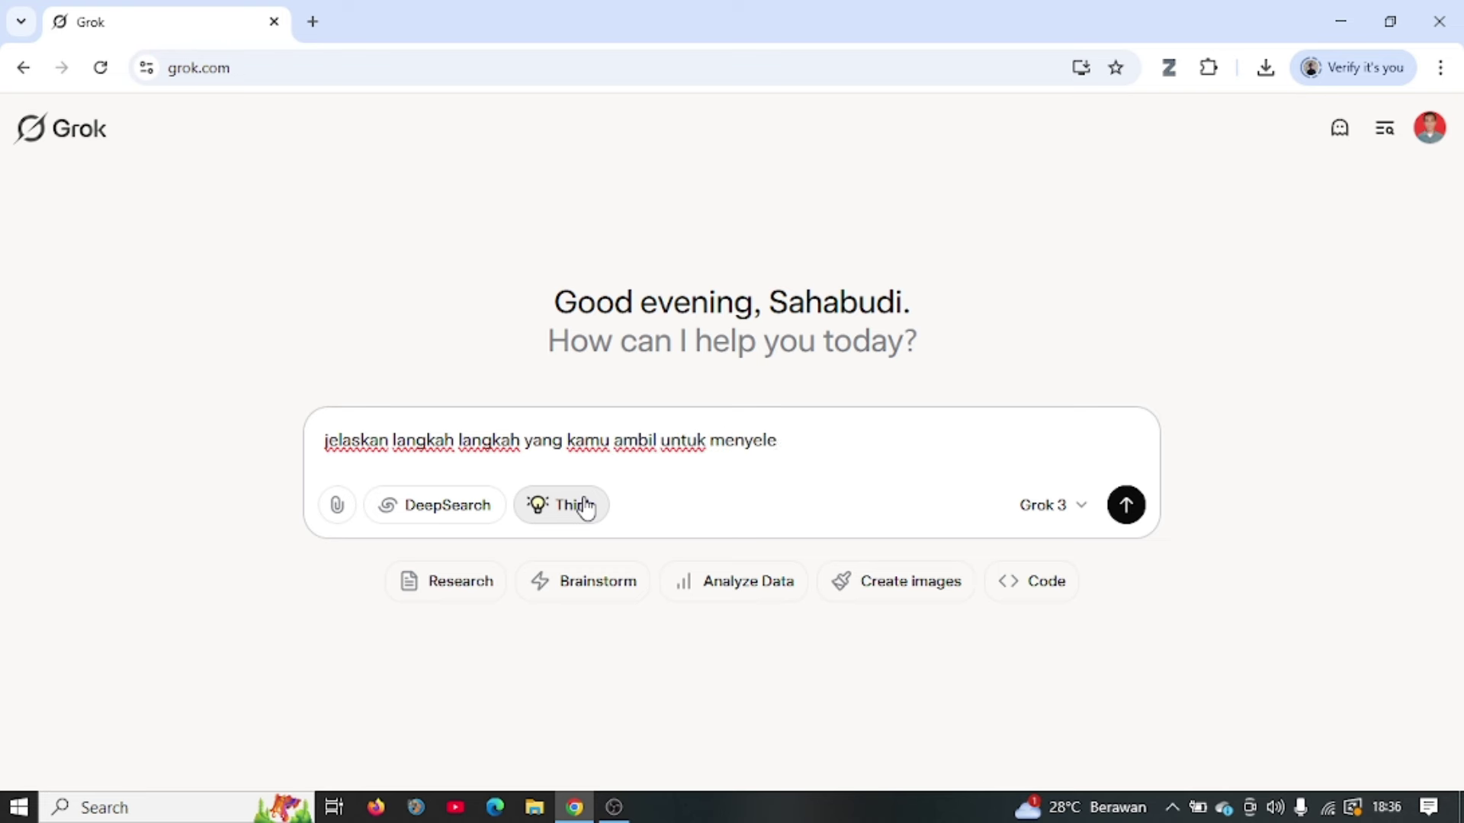
{"action": "type", "text": "saikan"}
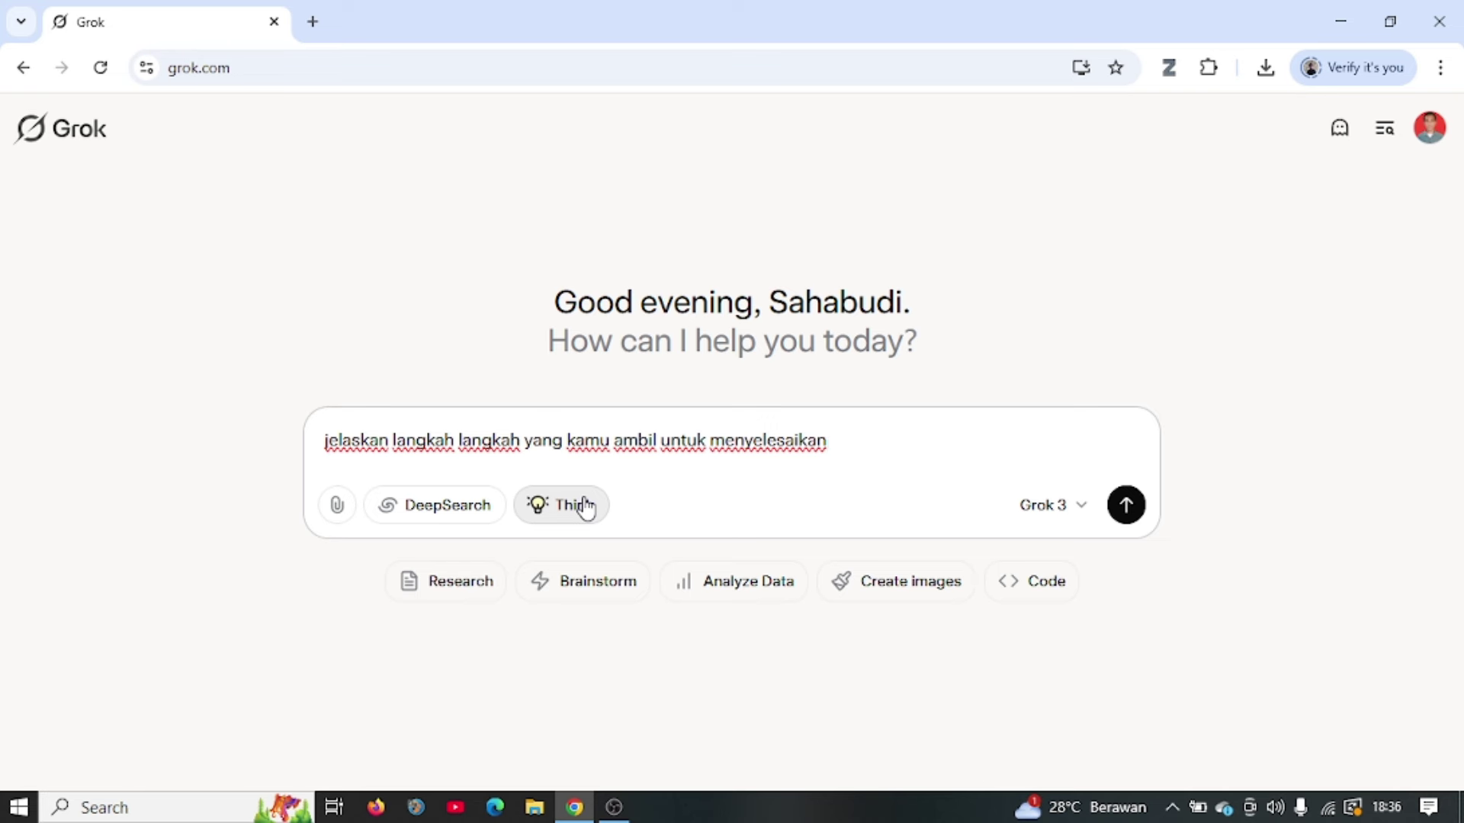
{"action": "type", "text": " permasalahan"}
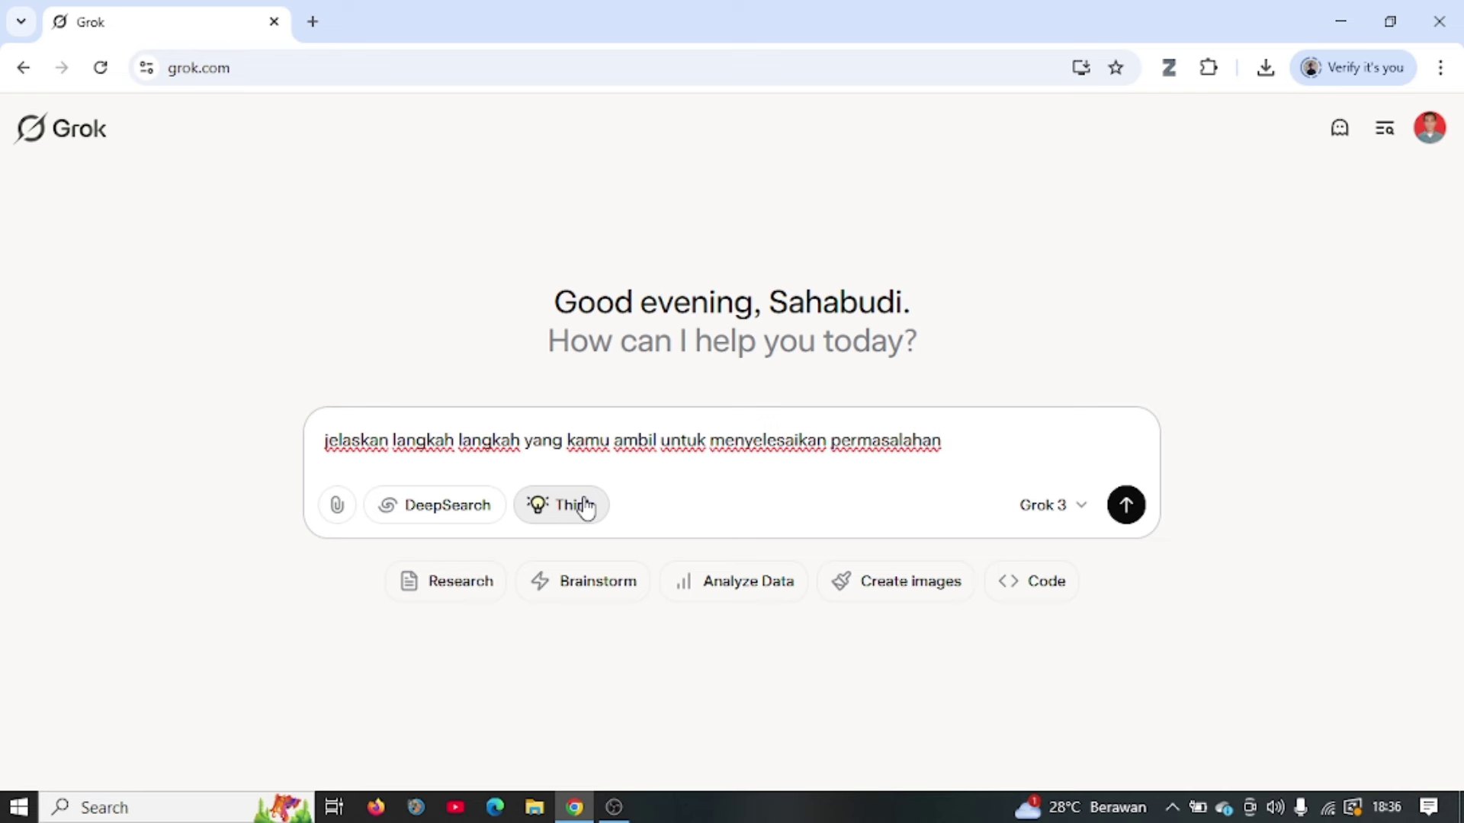
{"action": "type", "text": "suatu"}
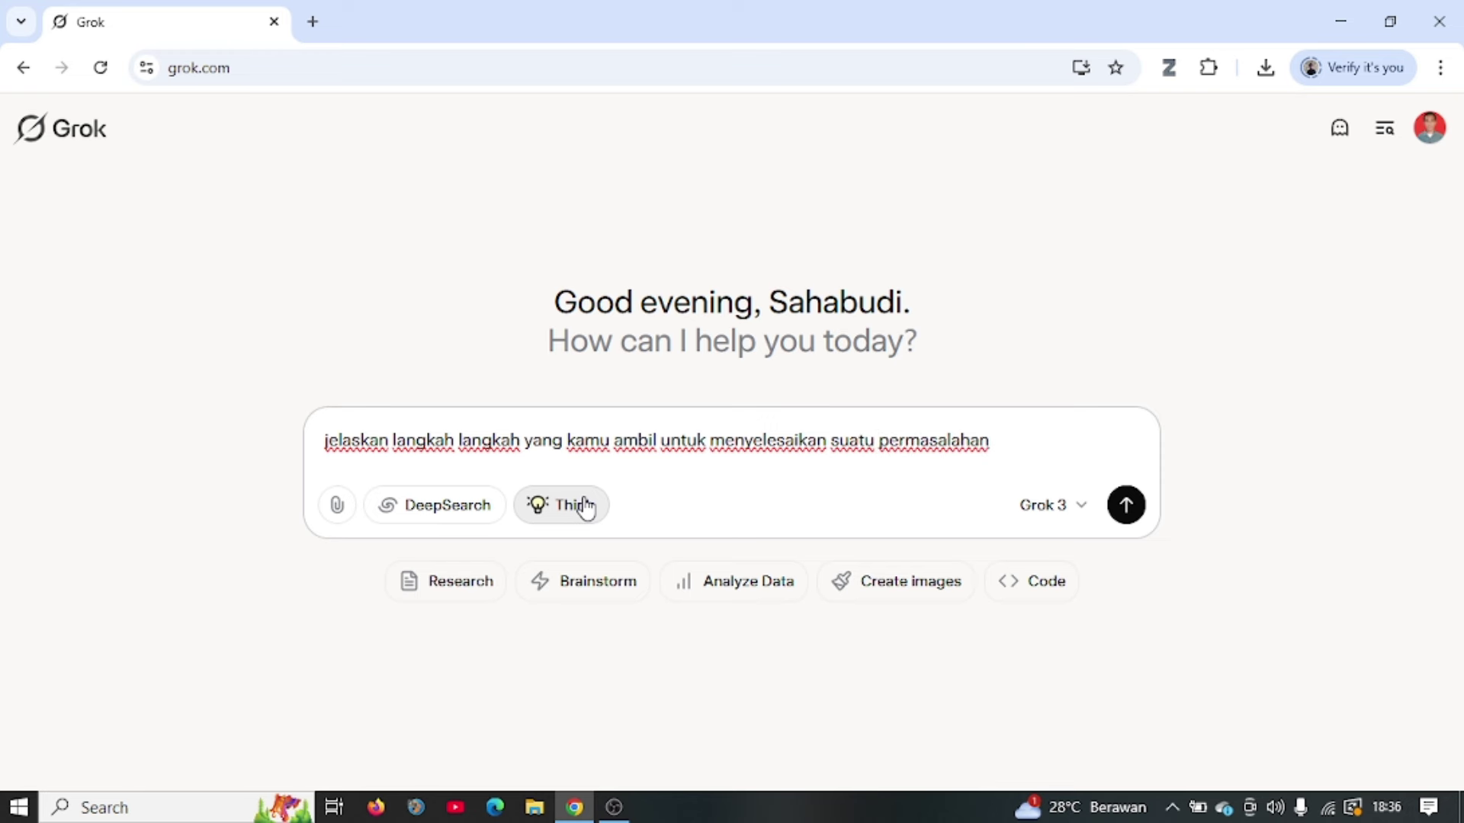
{"action": "left_click", "coordinate": [1029, 448]}
{"action": "type", "text": "pada bisnis"}
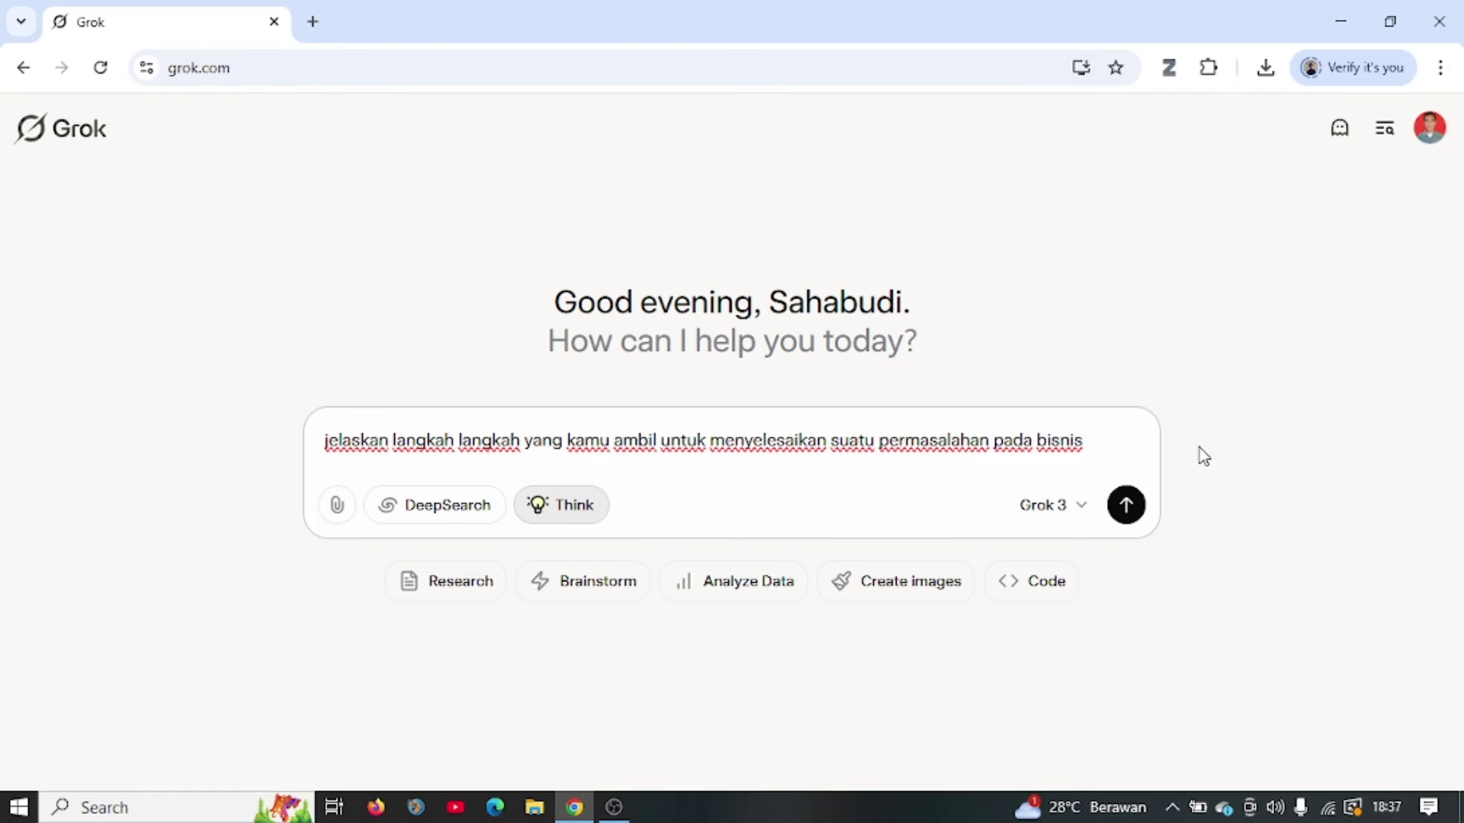
{"action": "type", "text": " online"}
{"action": "key", "text": "Return"}
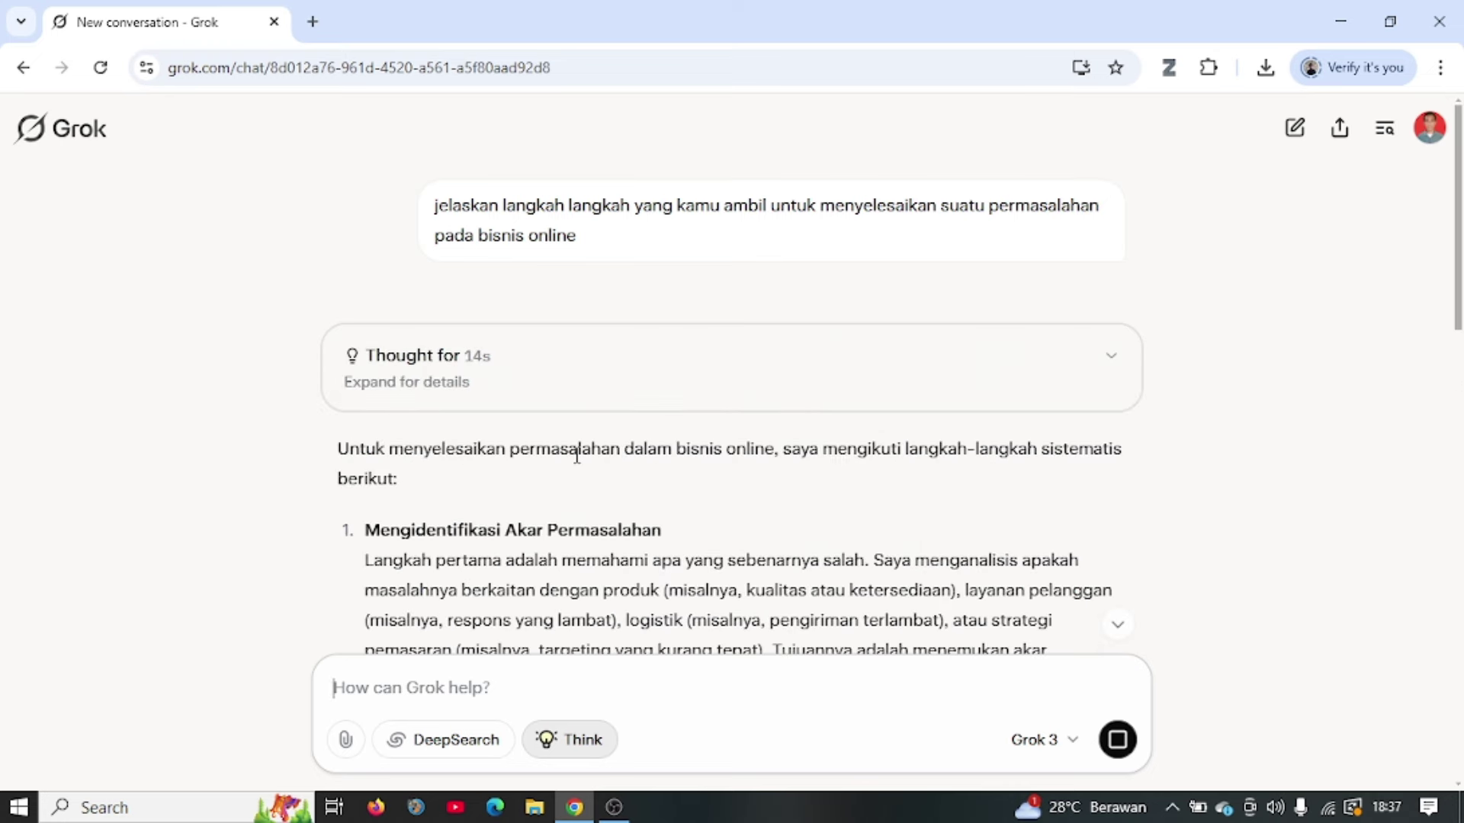
Review the answer on solving online business problems and expand its thinking details to read the reasoning
{"action": "scroll", "coordinate": [575, 455], "scroll_direction": "down", "scroll_amount": 1}
{"action": "scroll", "coordinate": [559, 441], "scroll_direction": "down", "scroll_amount": 8}
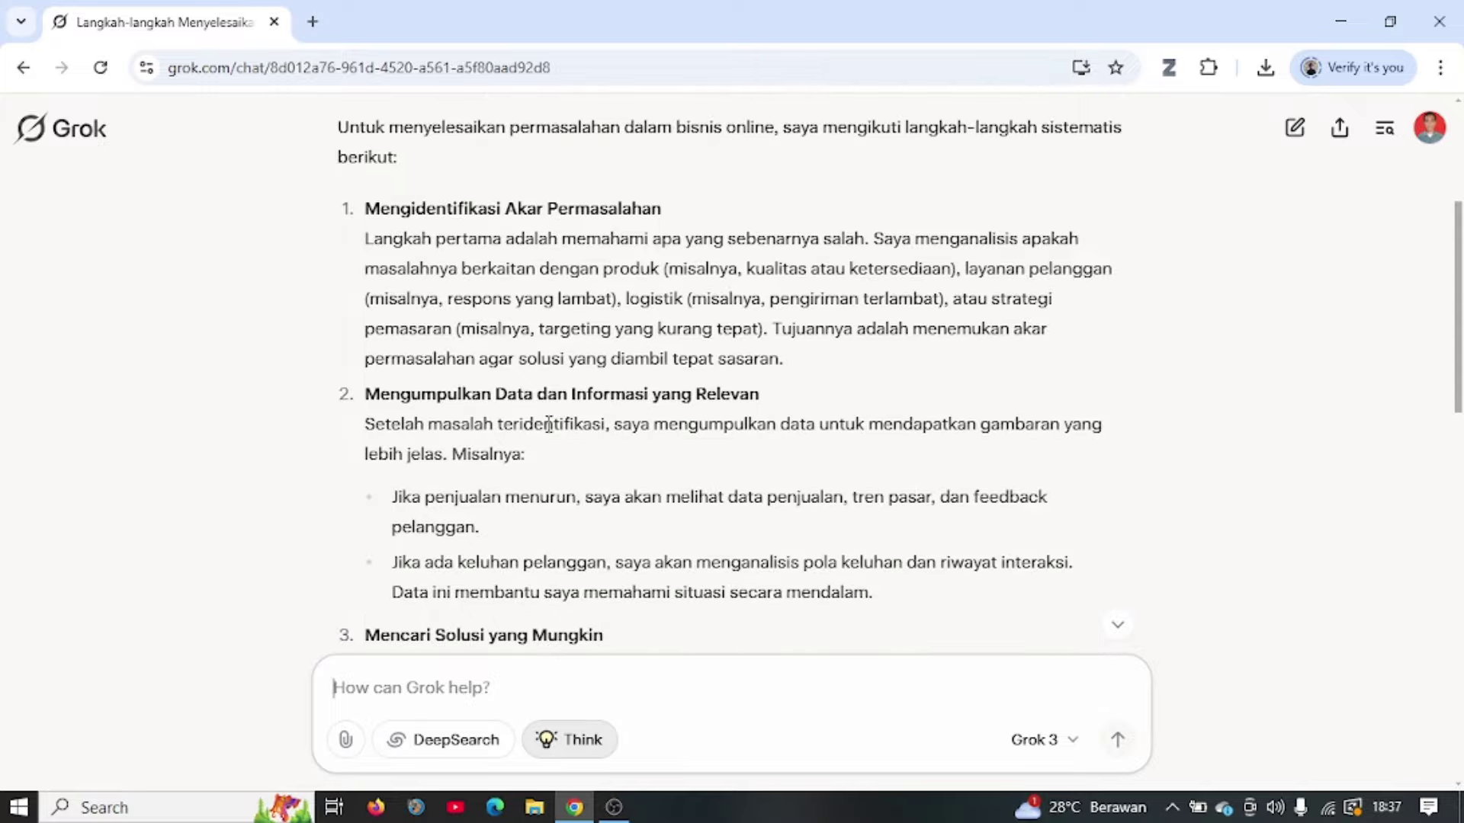
{"action": "scroll", "coordinate": [450, 446], "scroll_direction": "down", "scroll_amount": 9}
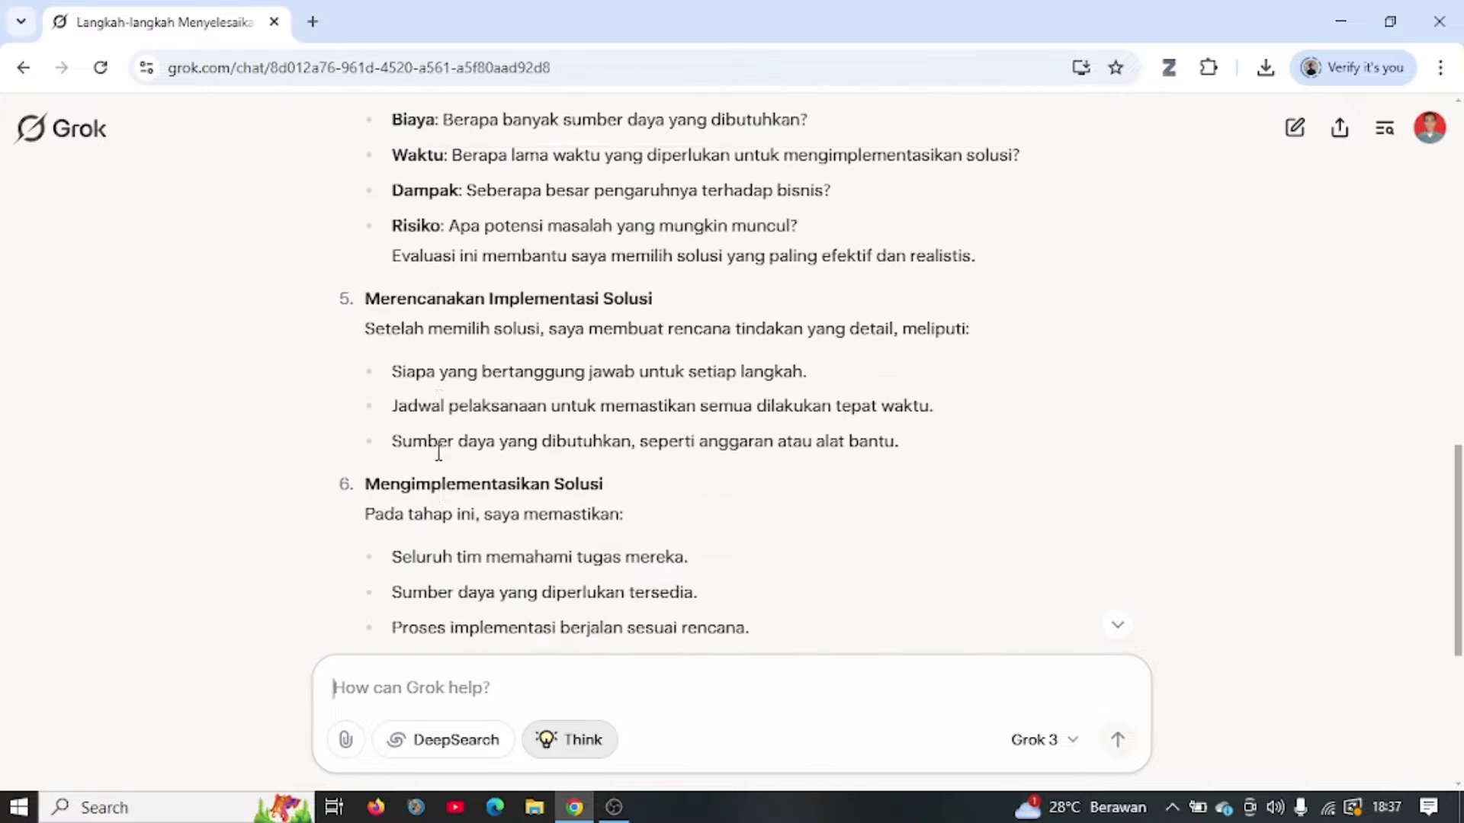
{"action": "scroll", "coordinate": [492, 457], "scroll_direction": "up", "scroll_amount": 9}
{"action": "scroll", "coordinate": [498, 487], "scroll_direction": "up", "scroll_amount": 7}
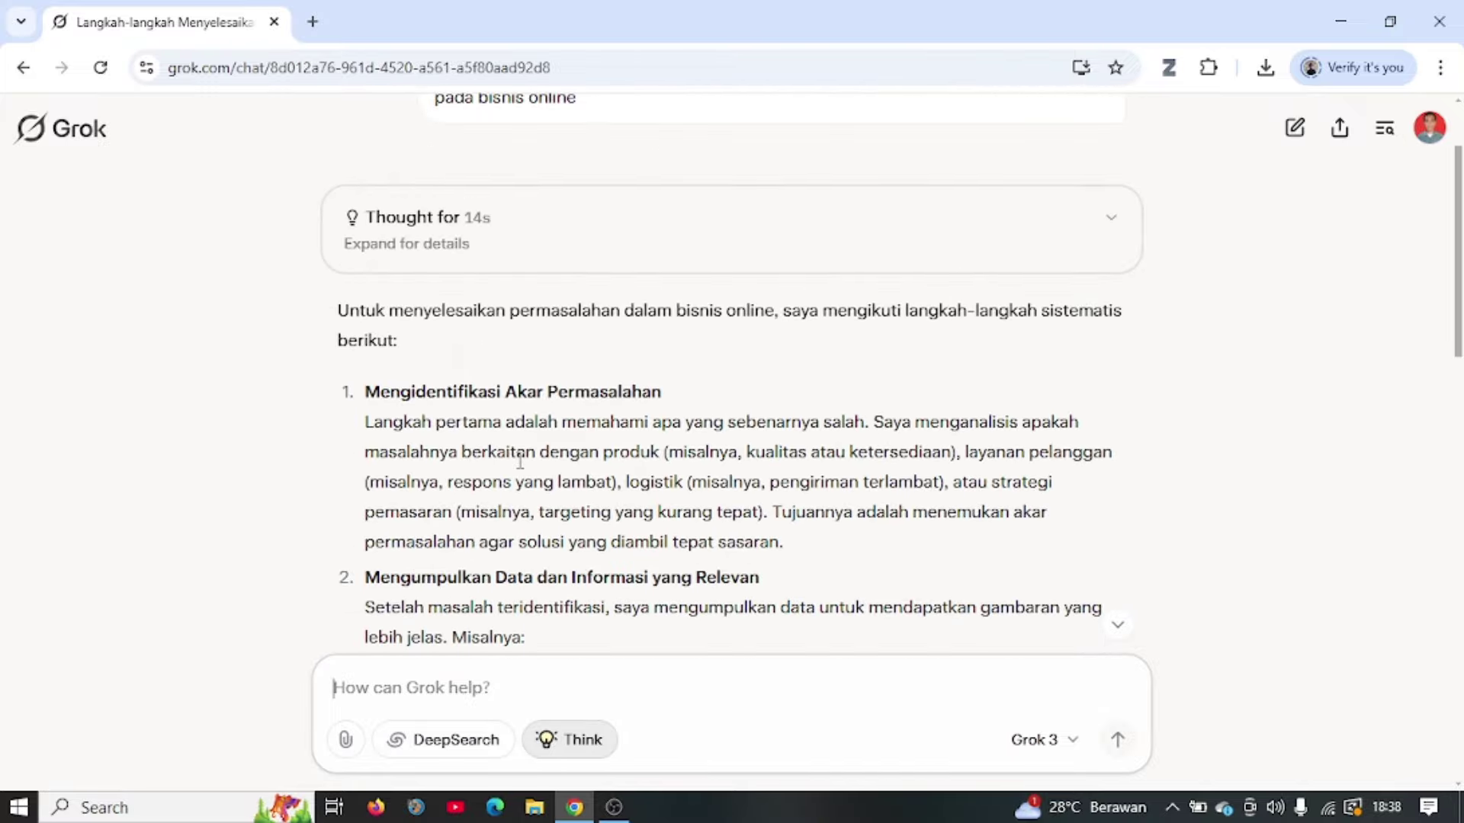
{"action": "left_click", "coordinate": [1089, 223]}
{"action": "scroll", "coordinate": [984, 291], "scroll_direction": "down", "scroll_amount": 10}
{"action": "scroll", "coordinate": [984, 291], "scroll_direction": "up", "scroll_amount": 10}
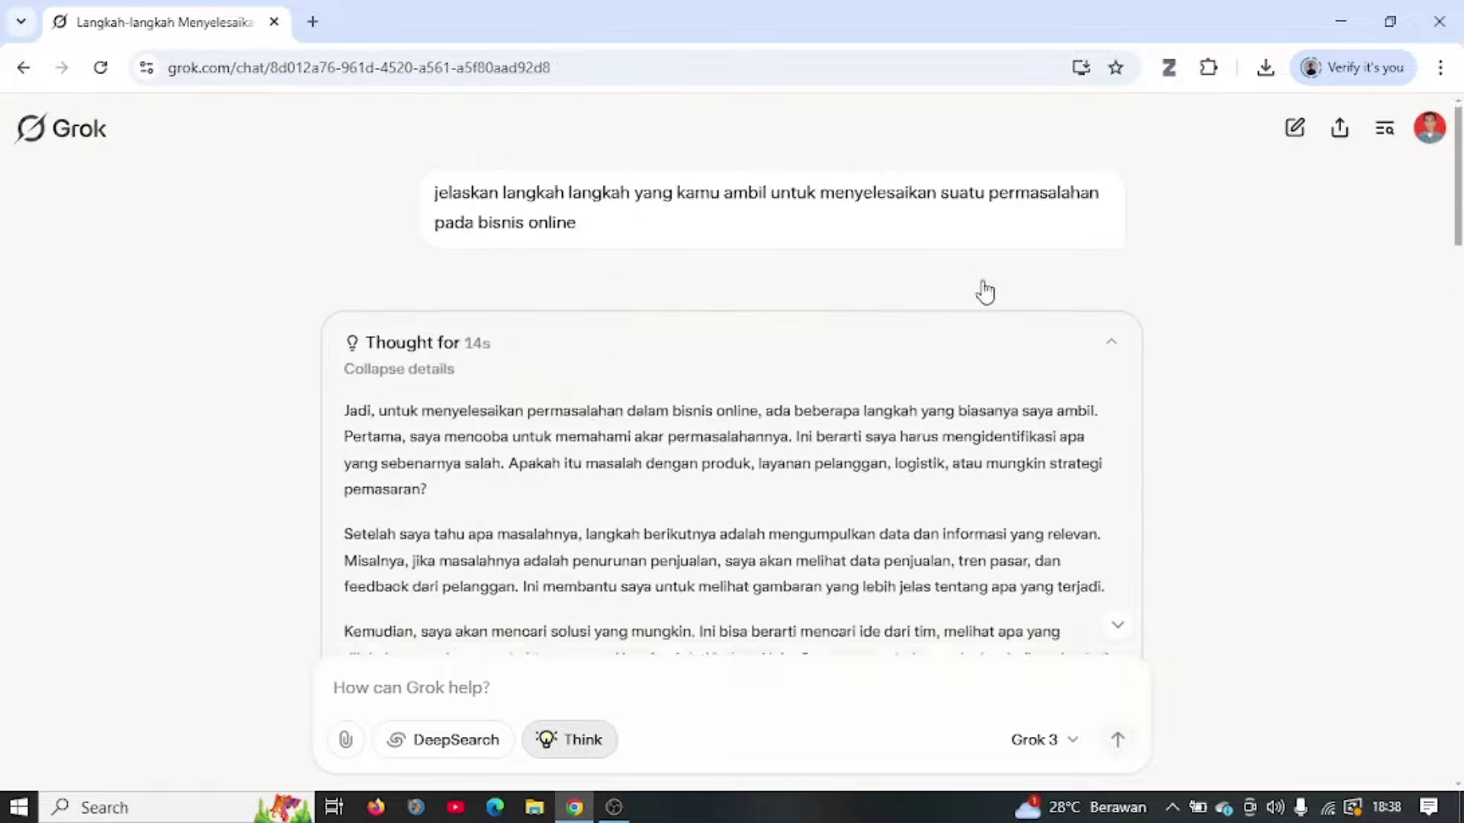
{"action": "scroll", "coordinate": [844, 446], "scroll_direction": "down", "scroll_amount": 8}
{"action": "scroll", "coordinate": [834, 446], "scroll_direction": "down", "scroll_amount": 15}
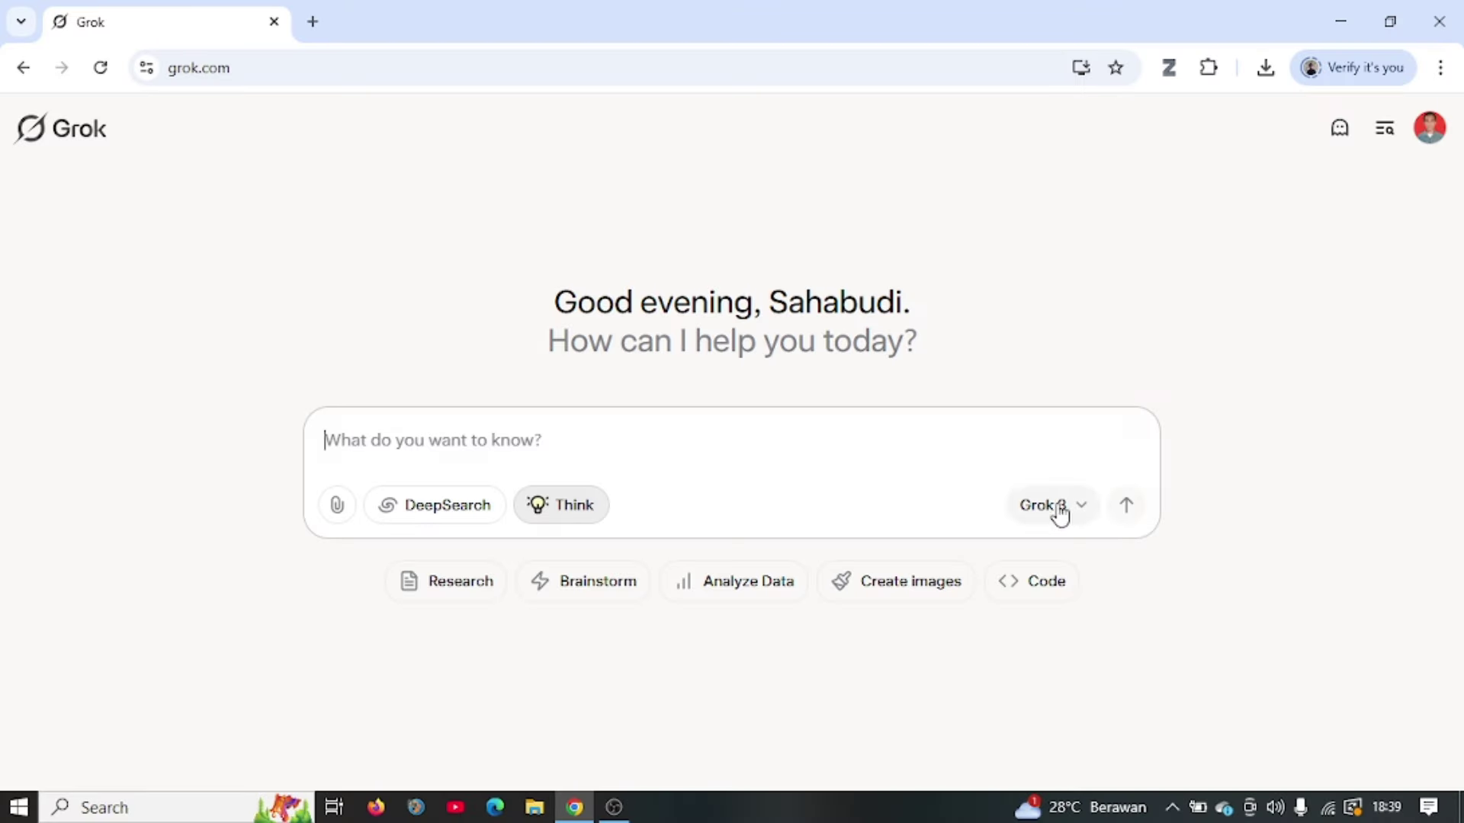
{"action": "left_click", "coordinate": [915, 596]}
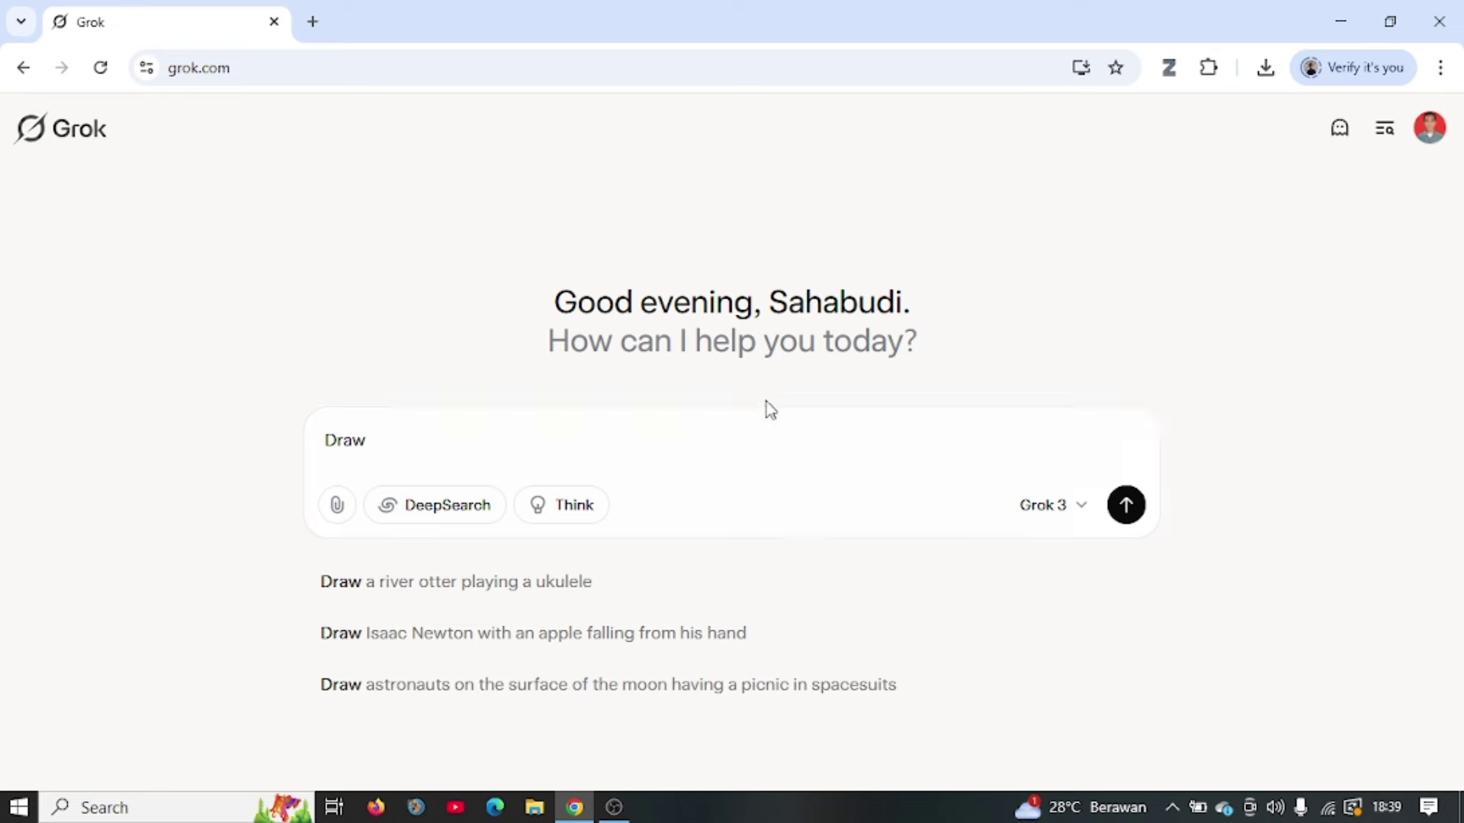
{"action": "left_click", "coordinate": [397, 451]}
{"action": "type", "text": "buat"}
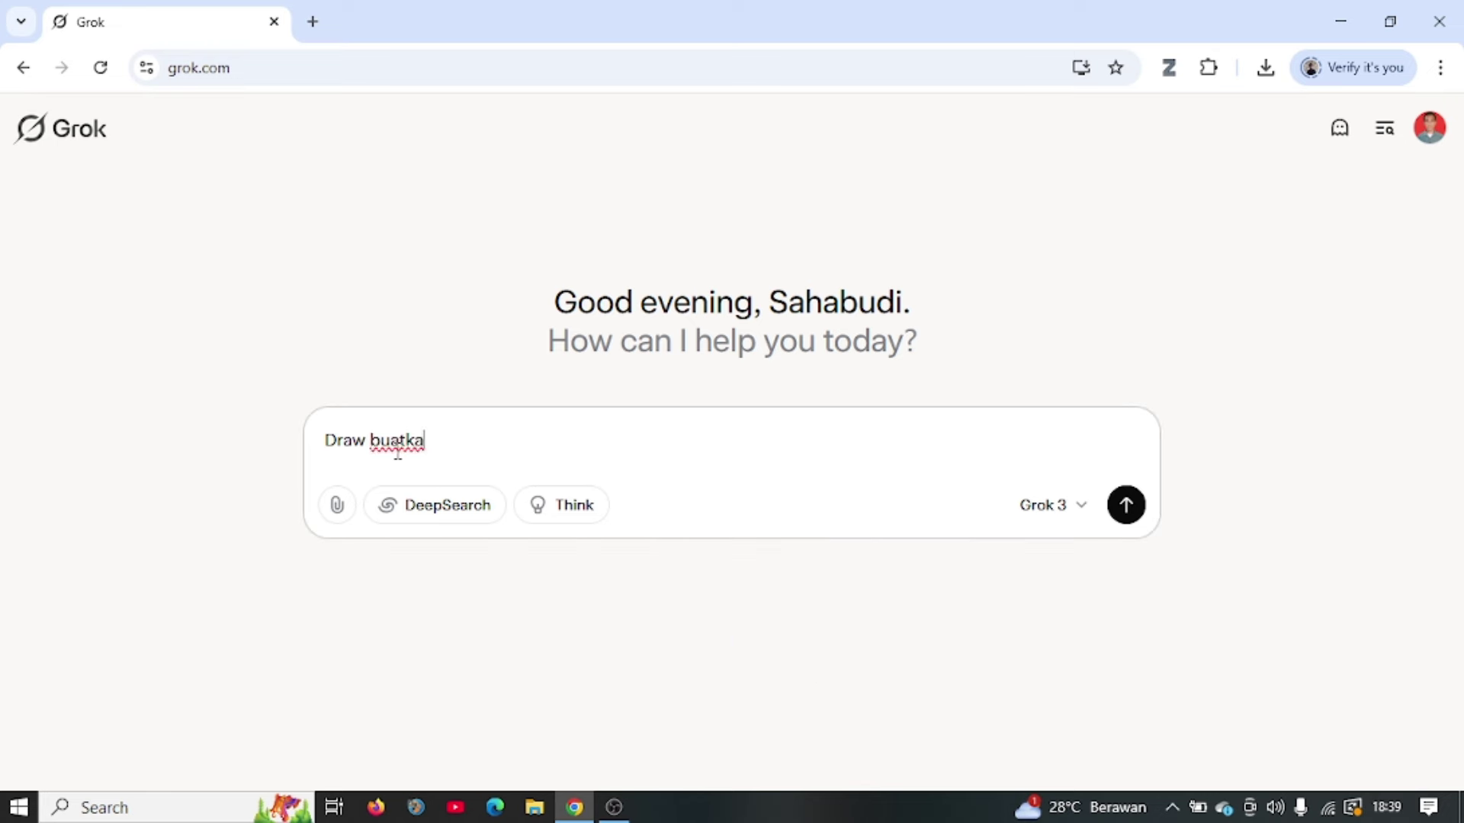
{"action": "type", "text": "ka"}
{"action": "key", "text": "BackSpace"}
{"action": "key", "text": "BackSpace"}
{"action": "key", "text": "BackSpace"}
{"action": "key", "text": "BackSpace"}
{"action": "key", "text": "BackSpace"}
{"action": "key", "text": "BackSpace"}
{"action": "key", "text": "BackSpace"}
{"action": "key", "text": "BackSpace"}
{"action": "key", "text": "BackSpace"}
{"action": "key", "text": "BackSpace"}
{"action": "key", "text": "BackSpace"}
Choose image creation and submit the prompt "buat ilustrasi fituristik dari kota terapung di atas laut"
{"action": "left_click", "coordinate": [894, 599]}
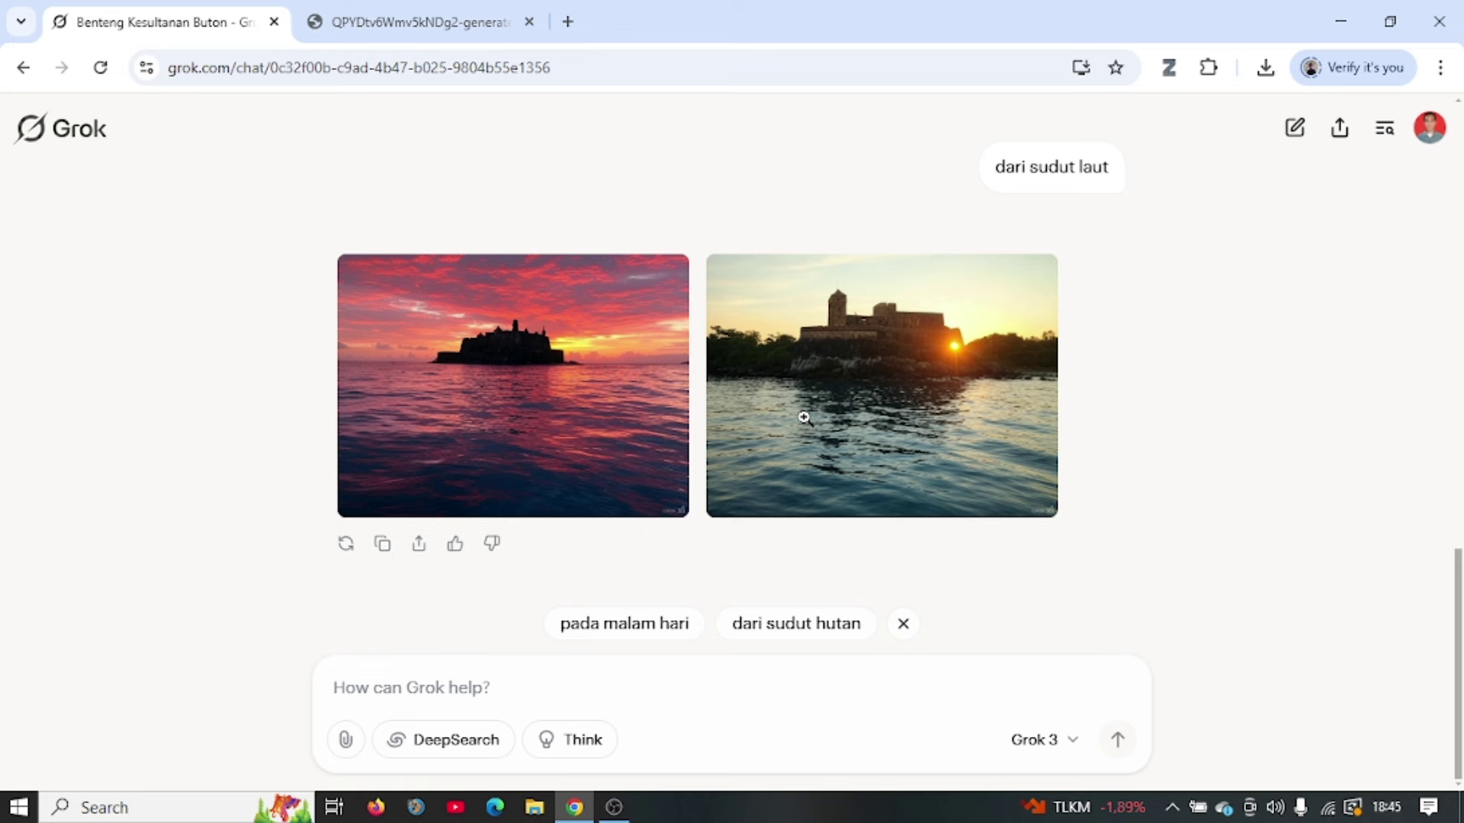
{"action": "left_click", "coordinate": [353, 676]}
{"action": "type", "text": "buat ilustrasi fiturist"}
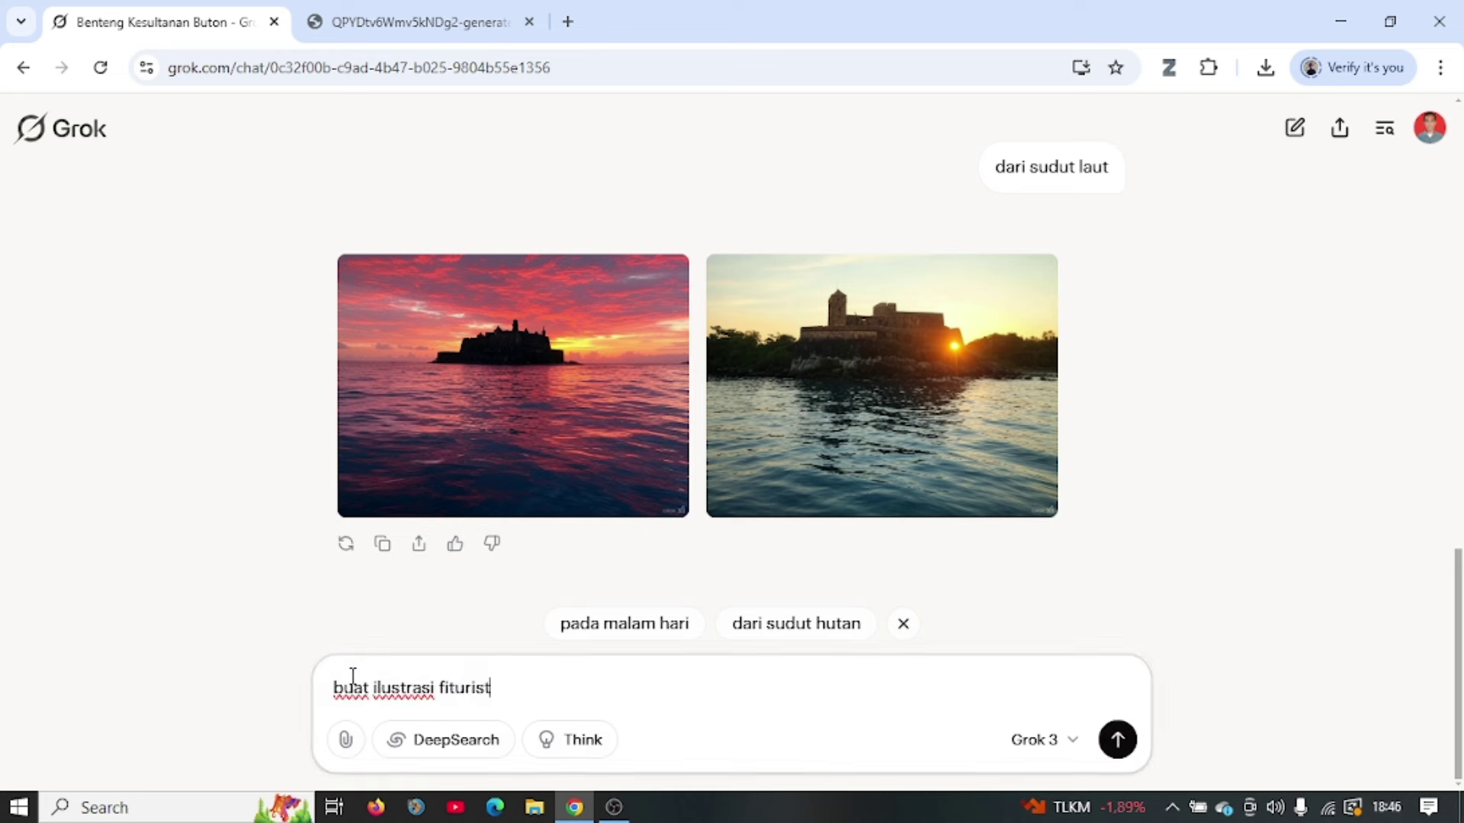
{"action": "type", "text": "ik dari kota terapung di atas laut"}
{"action": "key", "text": "Return"}
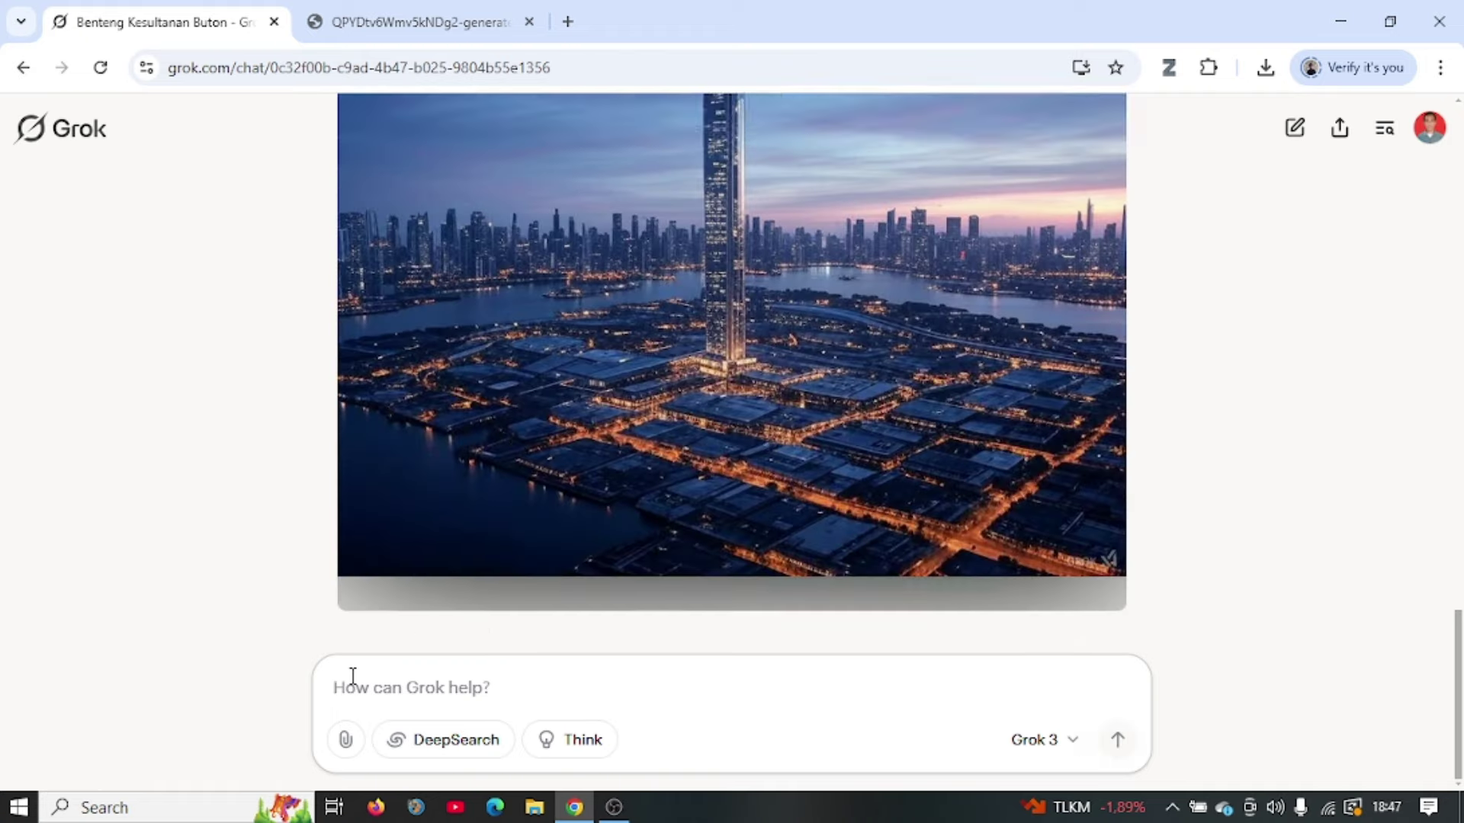
{"action": "left_click", "coordinate": [827, 631]}
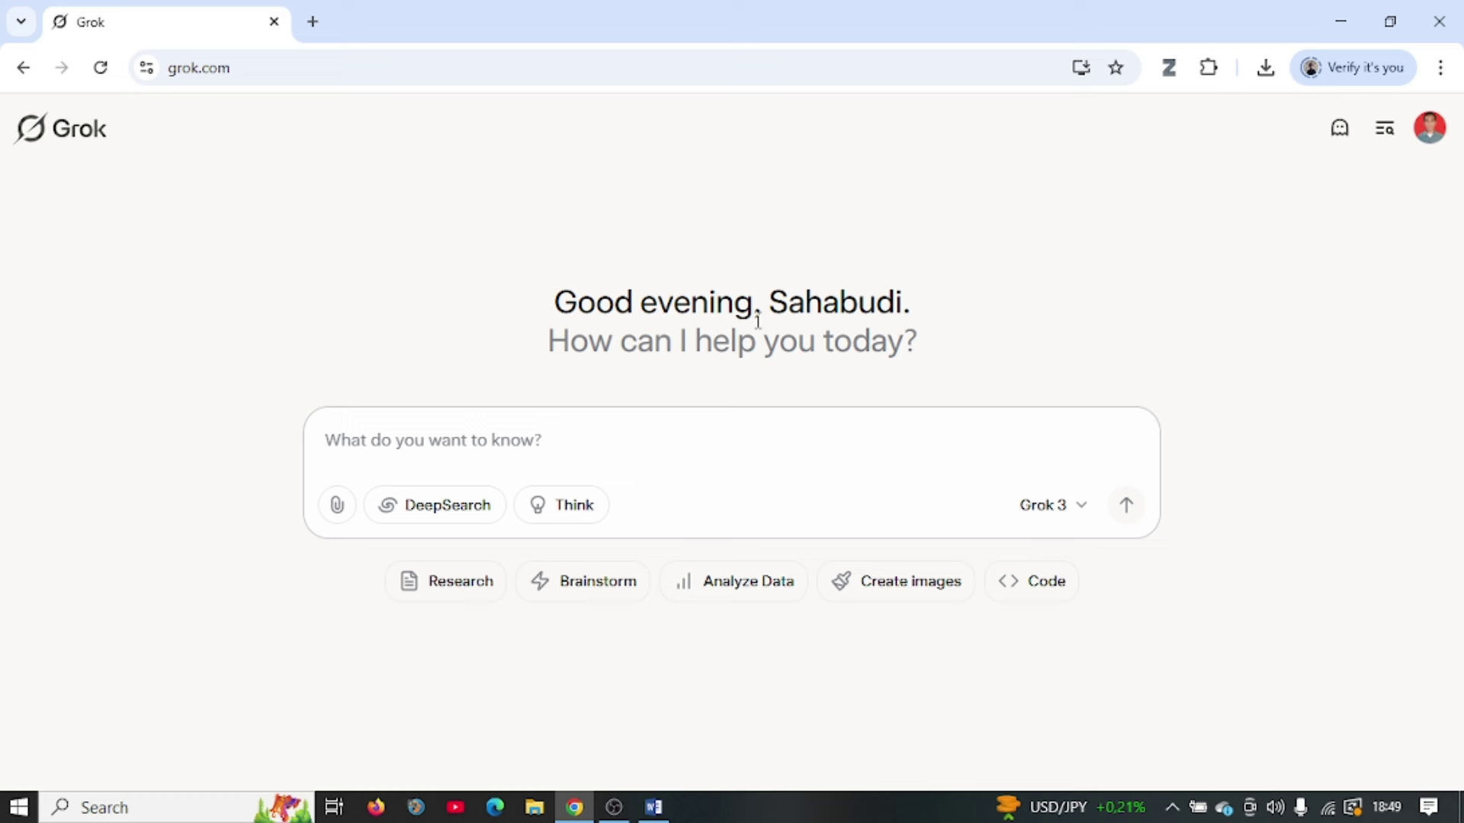
Start a Code prompt and submit "Help me tulis fungsi python yang menghitung nilai rata-rata dari daftar angka"
{"action": "left_click", "coordinate": [1041, 593]}
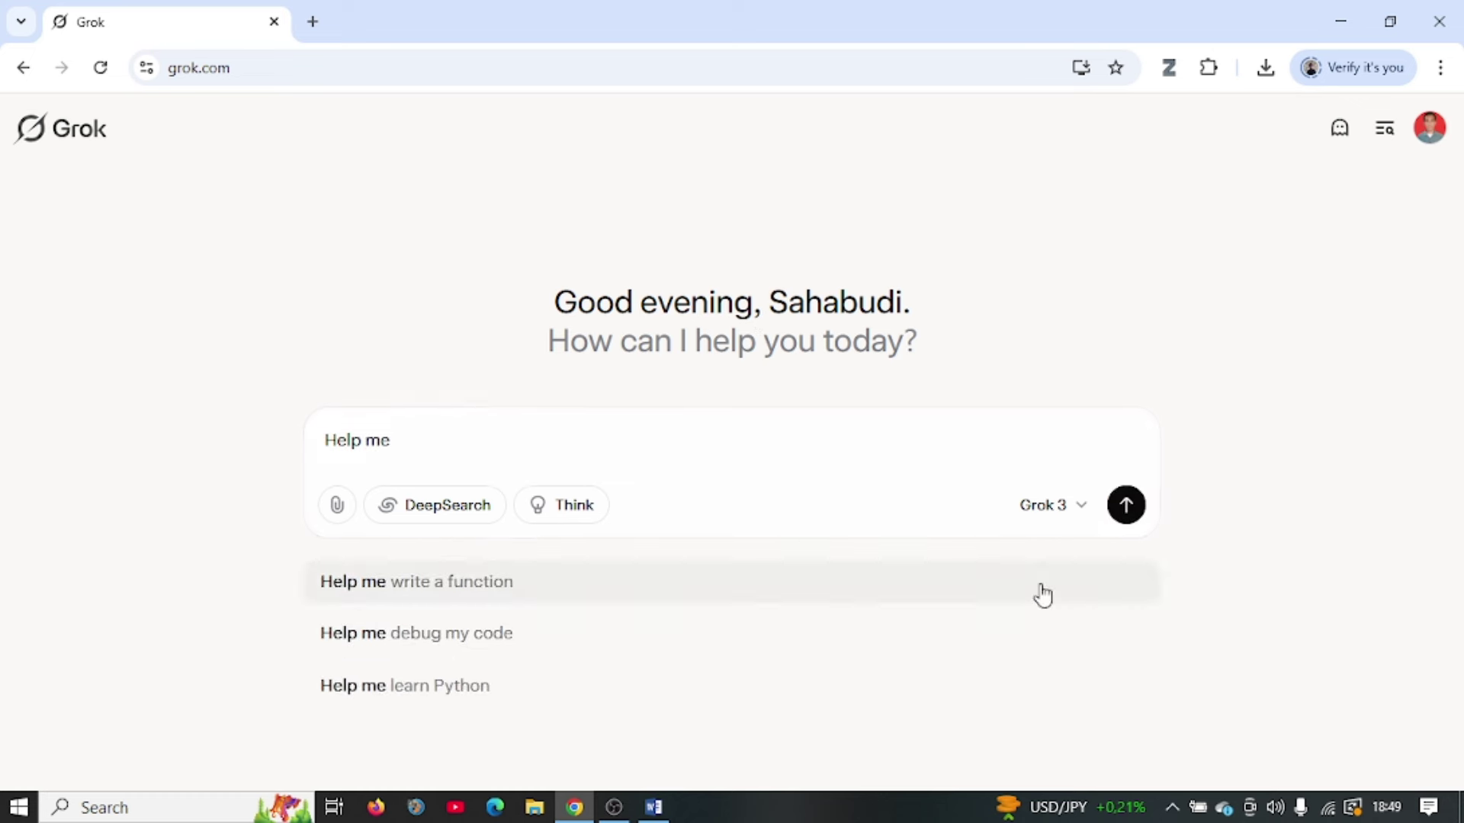
{"action": "type", "text": "tu"}
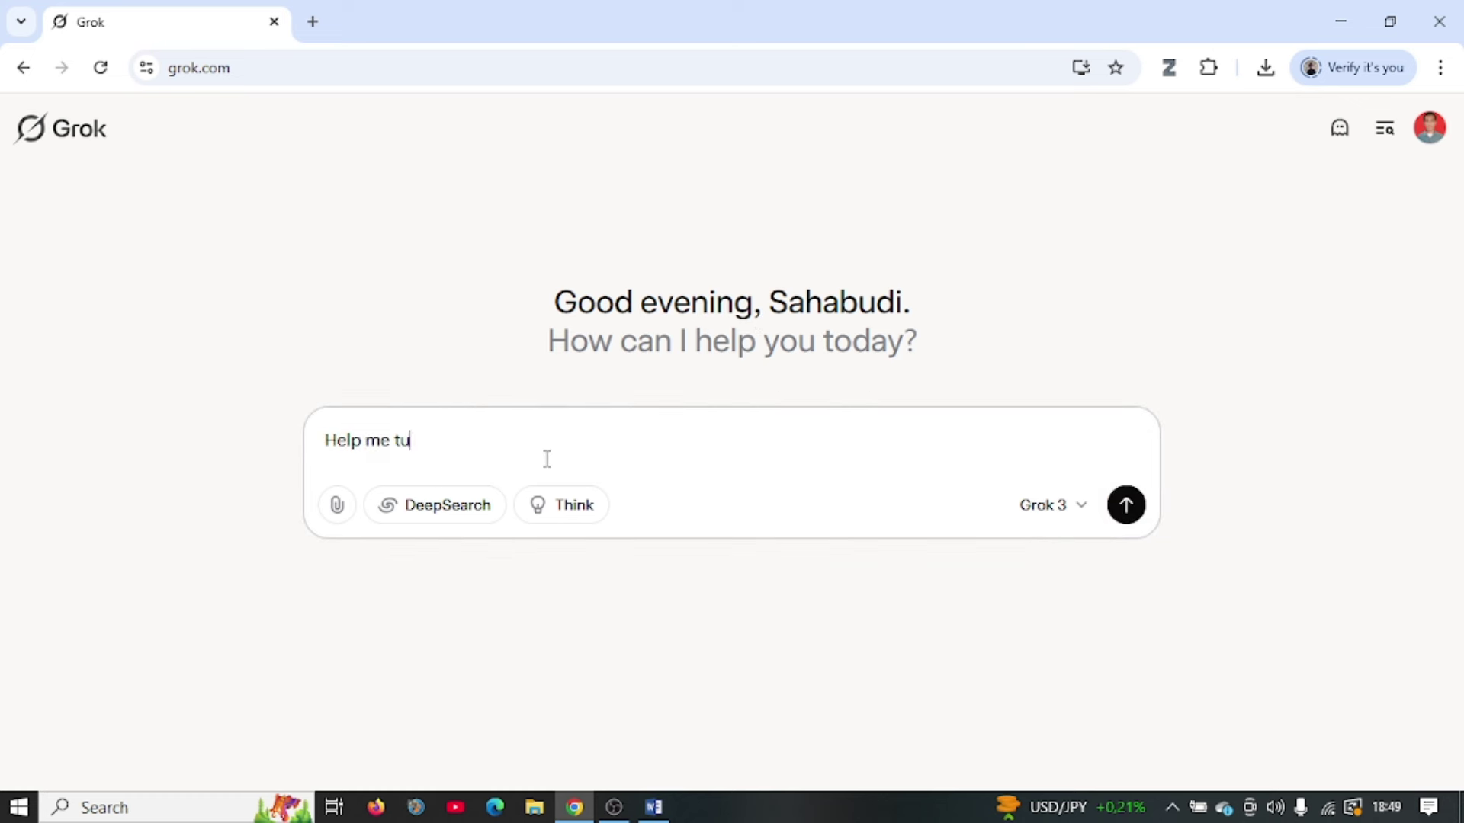
{"action": "type", "text": "lis fungsi python yang m"}
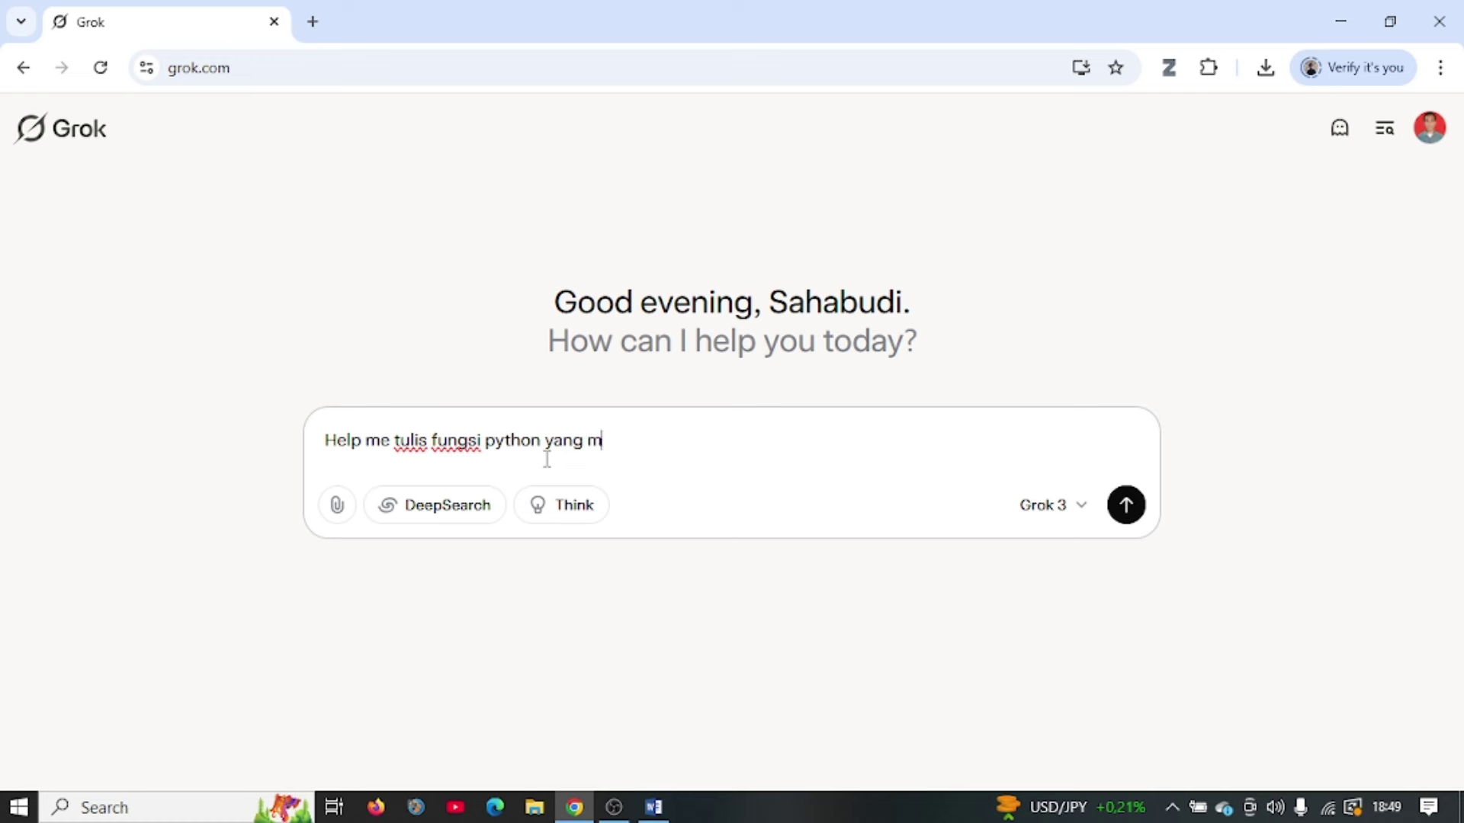
{"action": "type", "text": "enghitung nila"}
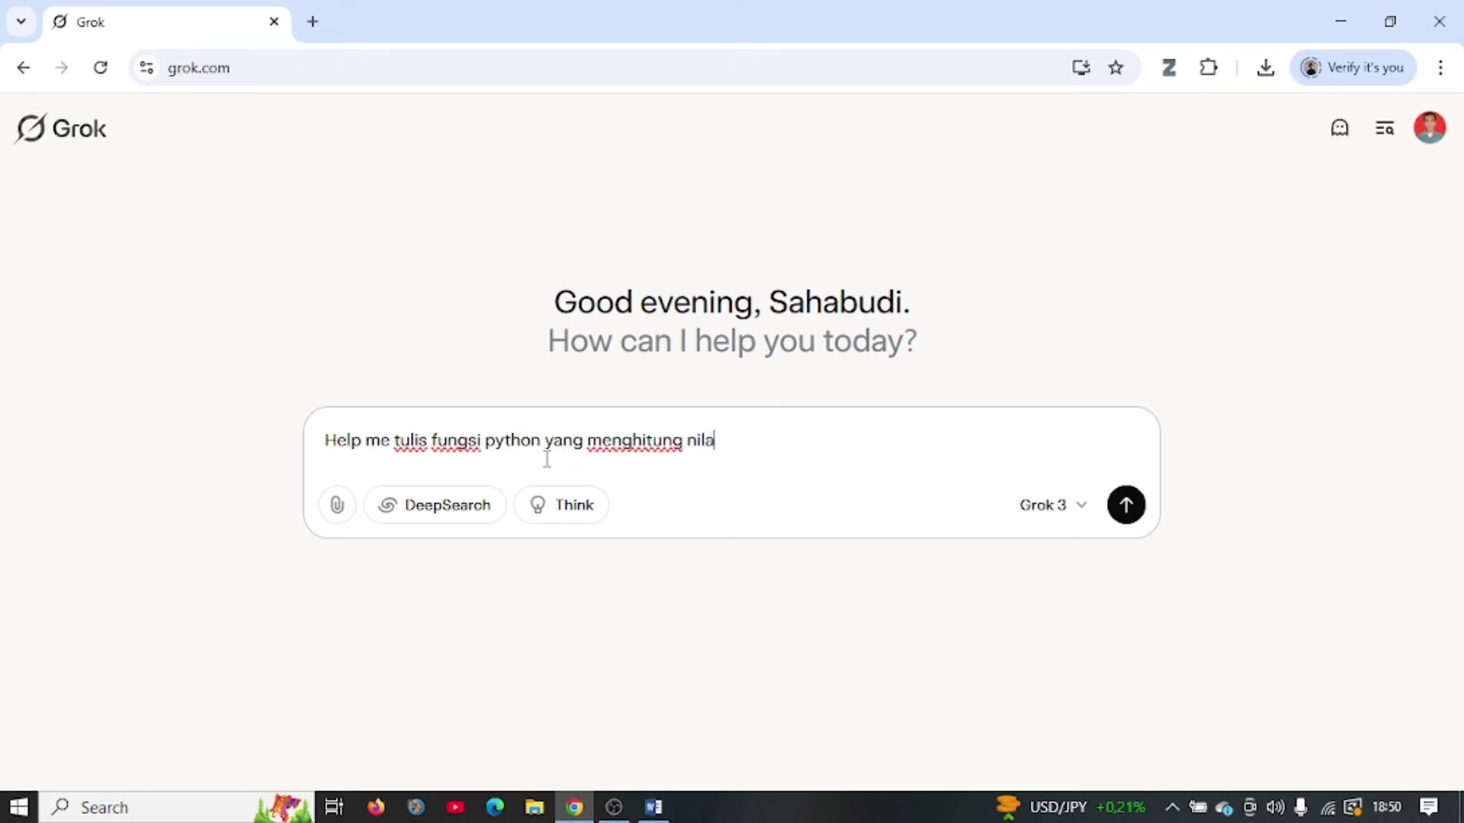
{"action": "type", "text": "i rata-rata"}
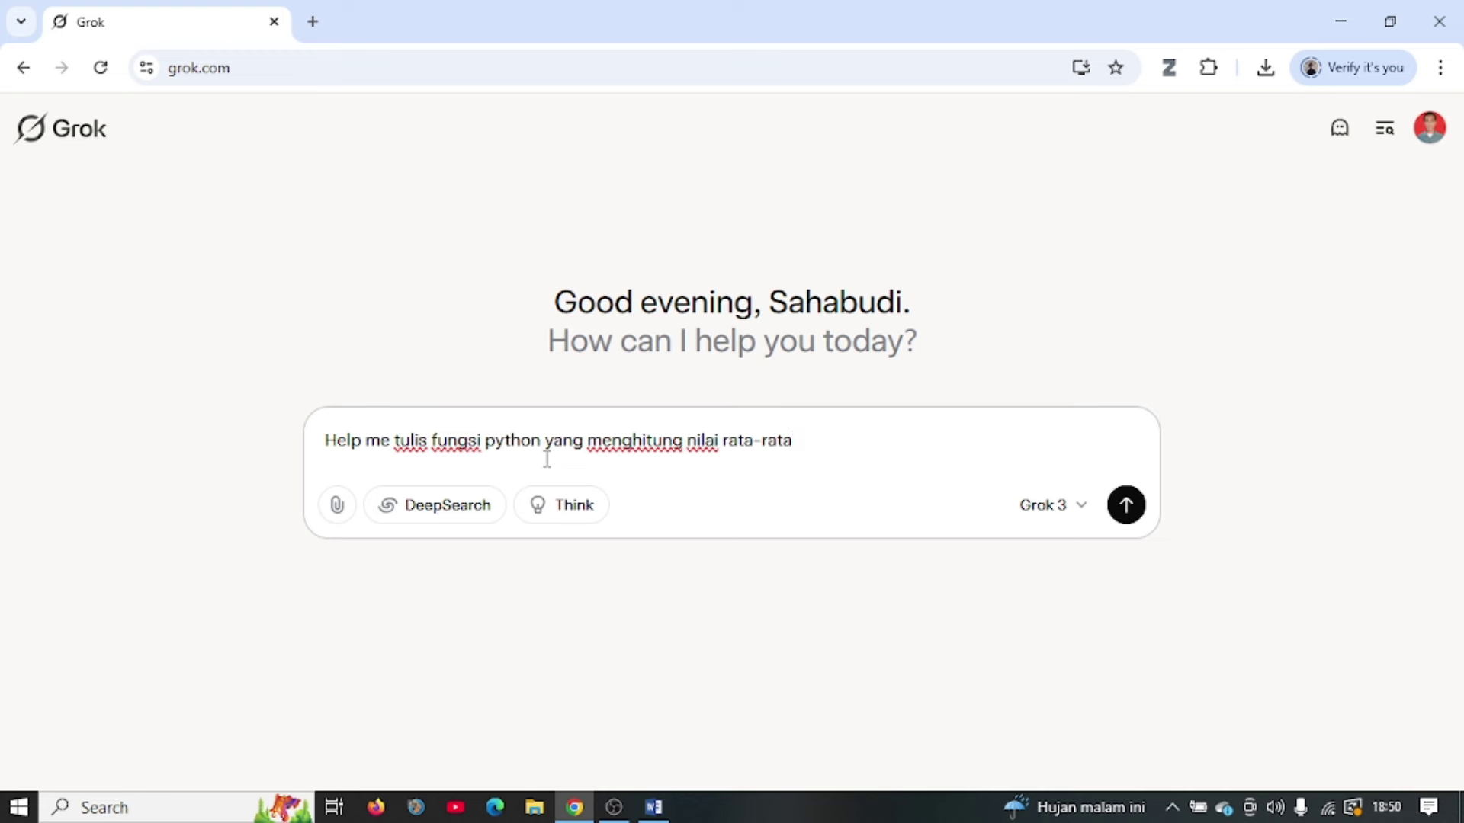
{"action": "type", "text": " dari daftar angka"}
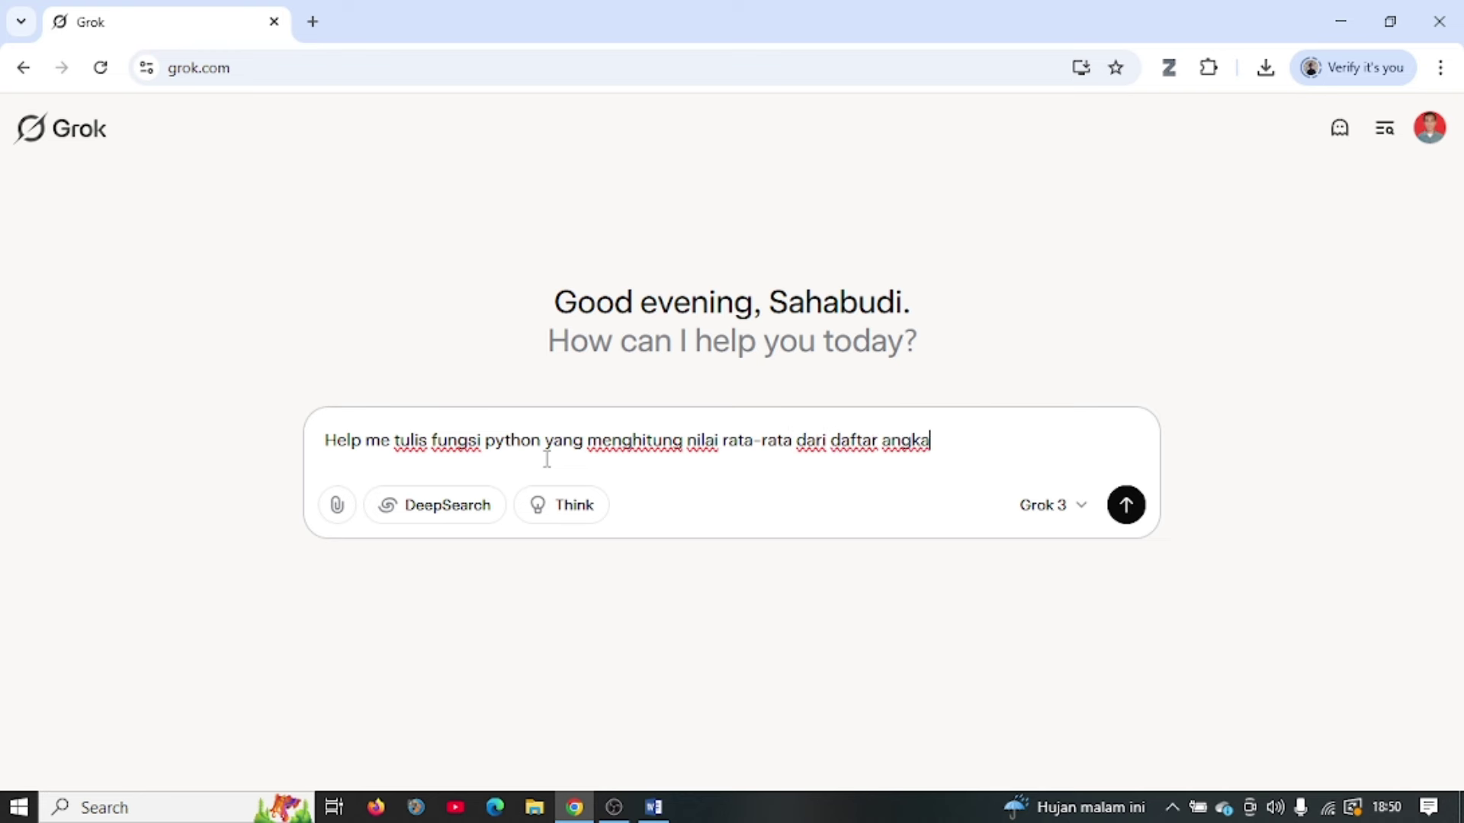
{"action": "key", "text": "Return"}
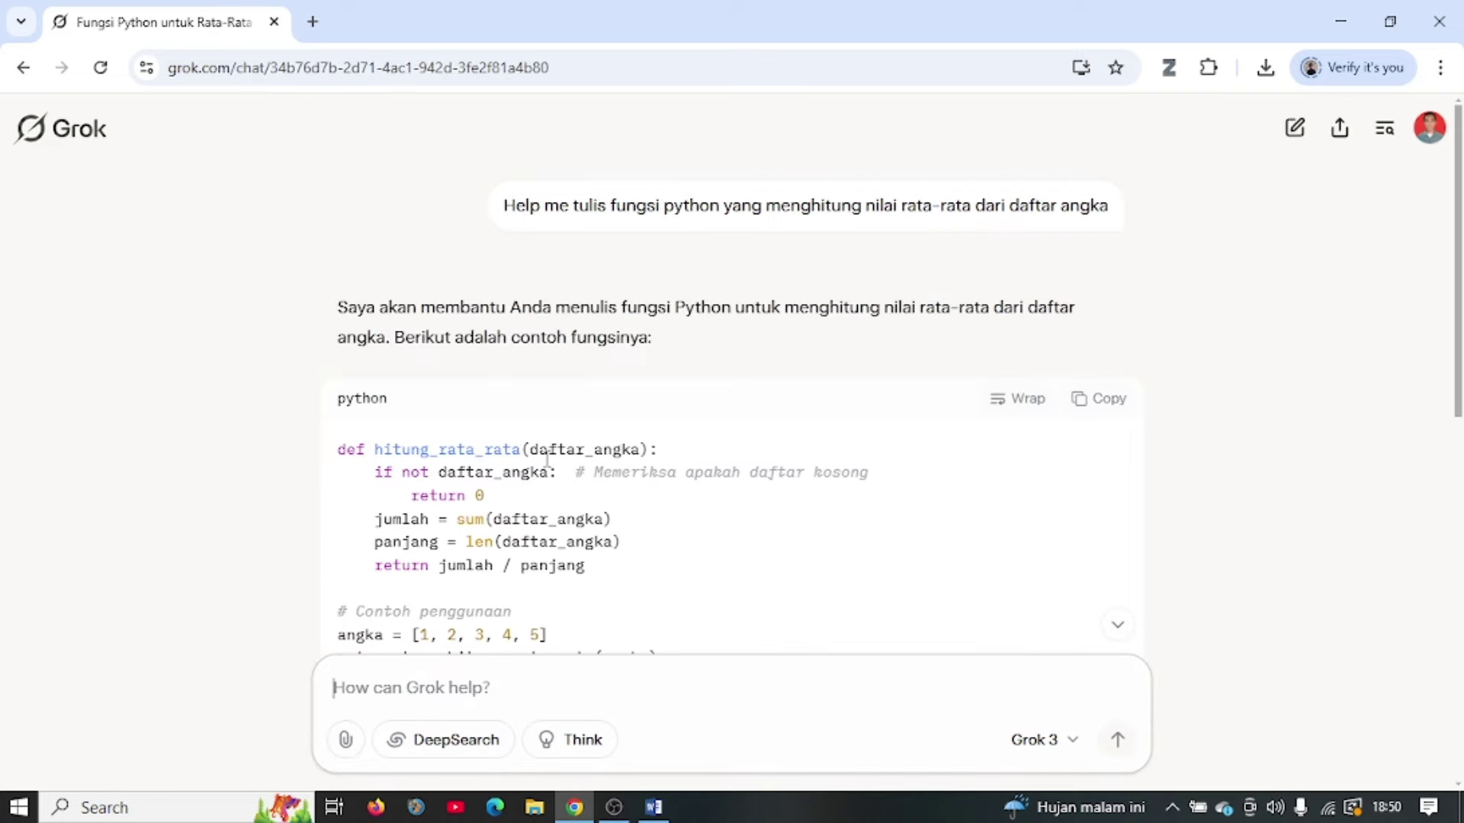
Review the generated Python average functions with their explanation, and copy the code of the first function
{"action": "scroll", "coordinate": [530, 386], "scroll_direction": "down", "scroll_amount": 10}
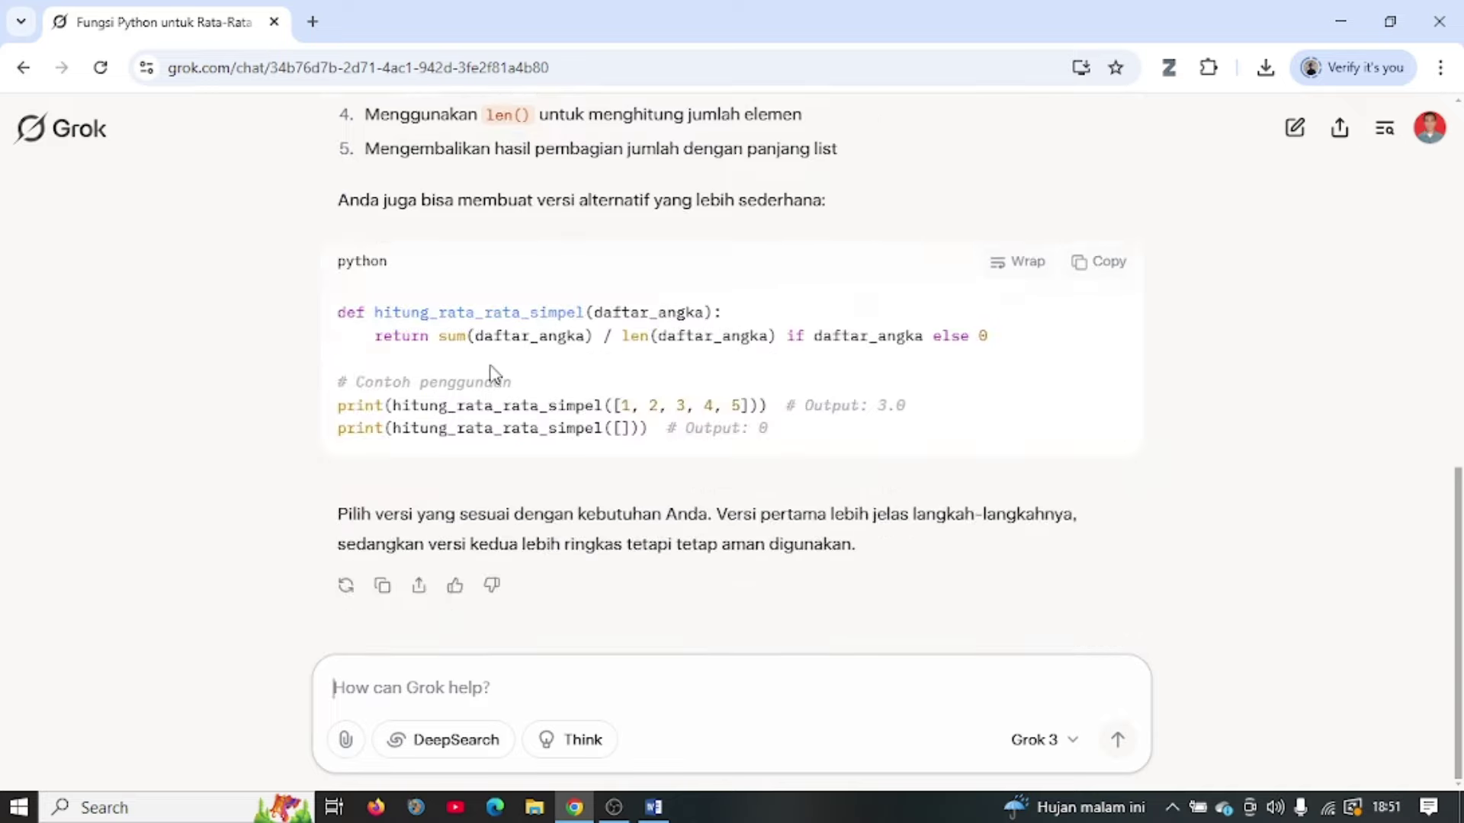
{"action": "scroll", "coordinate": [499, 364], "scroll_direction": "up", "scroll_amount": 7}
{"action": "scroll", "coordinate": [500, 365], "scroll_direction": "up", "scroll_amount": 3}
{"action": "scroll", "coordinate": [895, 365], "scroll_direction": "down", "scroll_amount": 10}
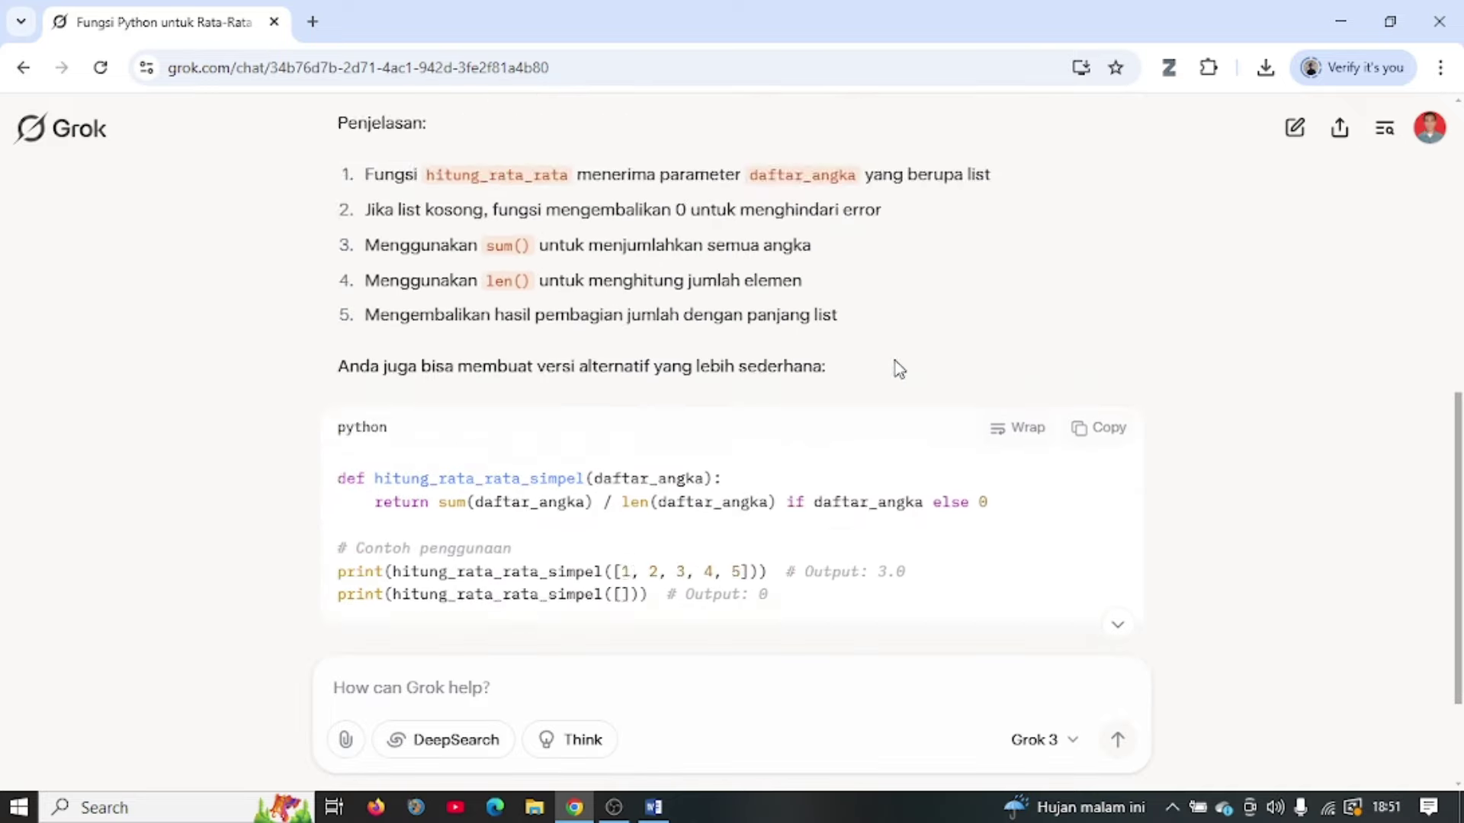
{"action": "left_click", "coordinate": [1029, 270]}
{"action": "scroll", "coordinate": [944, 350], "scroll_direction": "up", "scroll_amount": 10}
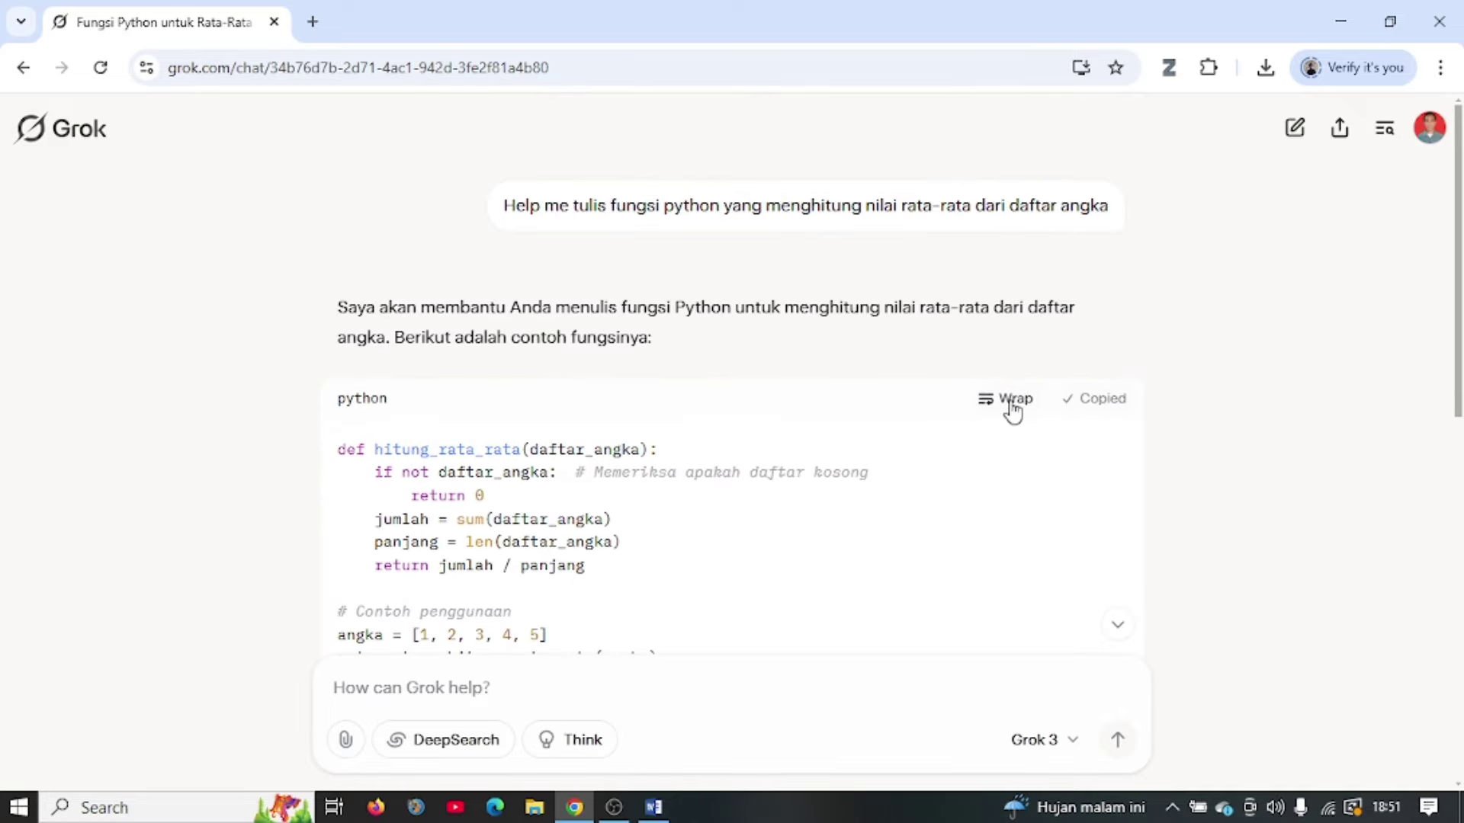
{"action": "scroll", "coordinate": [847, 507], "scroll_direction": "down", "scroll_amount": 10}
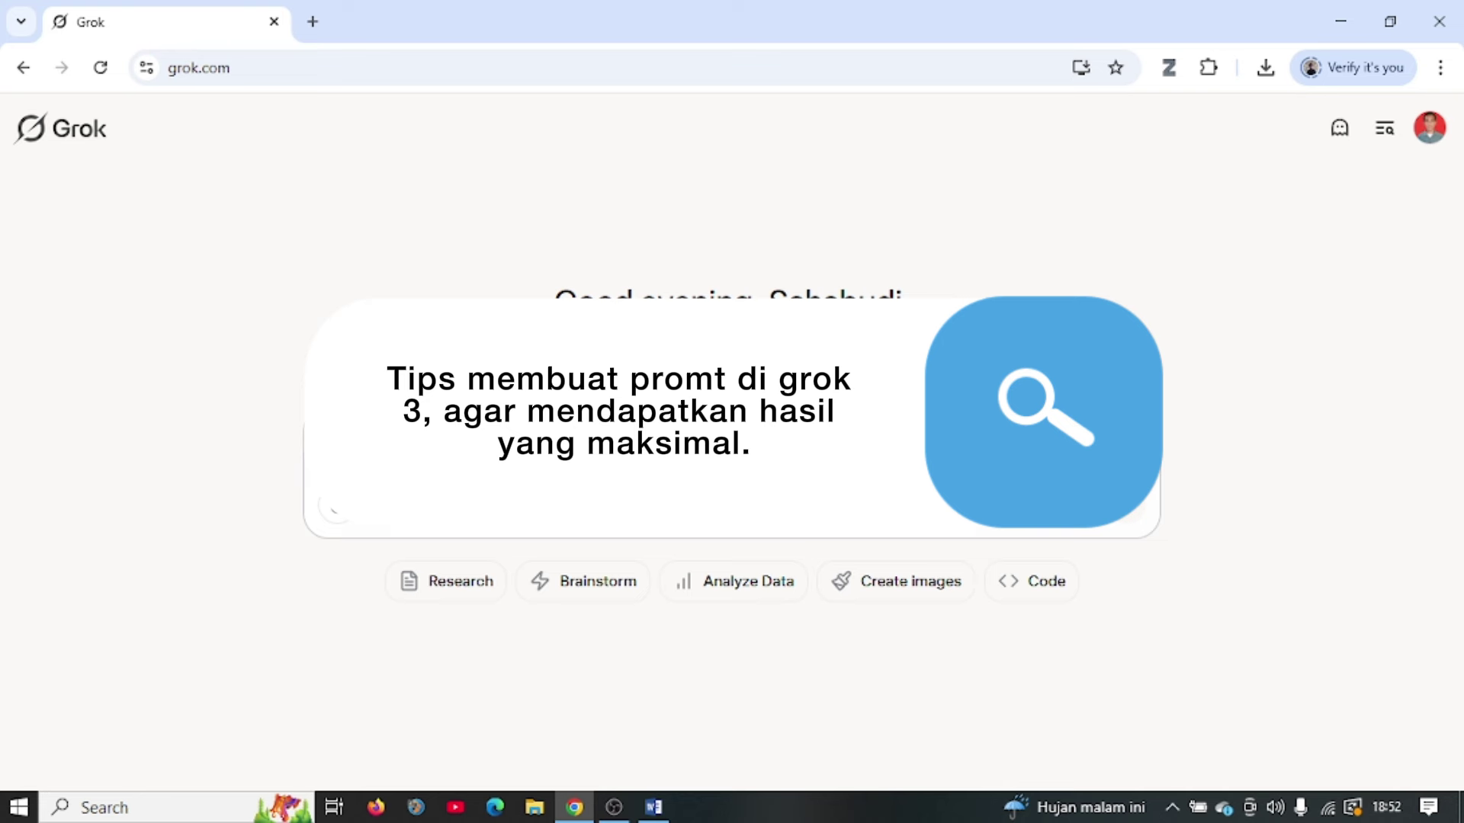
Submit the prompt "jelaskan proses fotosintesis pada tumbuhan hijau" and read the answer through to its end
{"action": "type", "text": "n proses"}
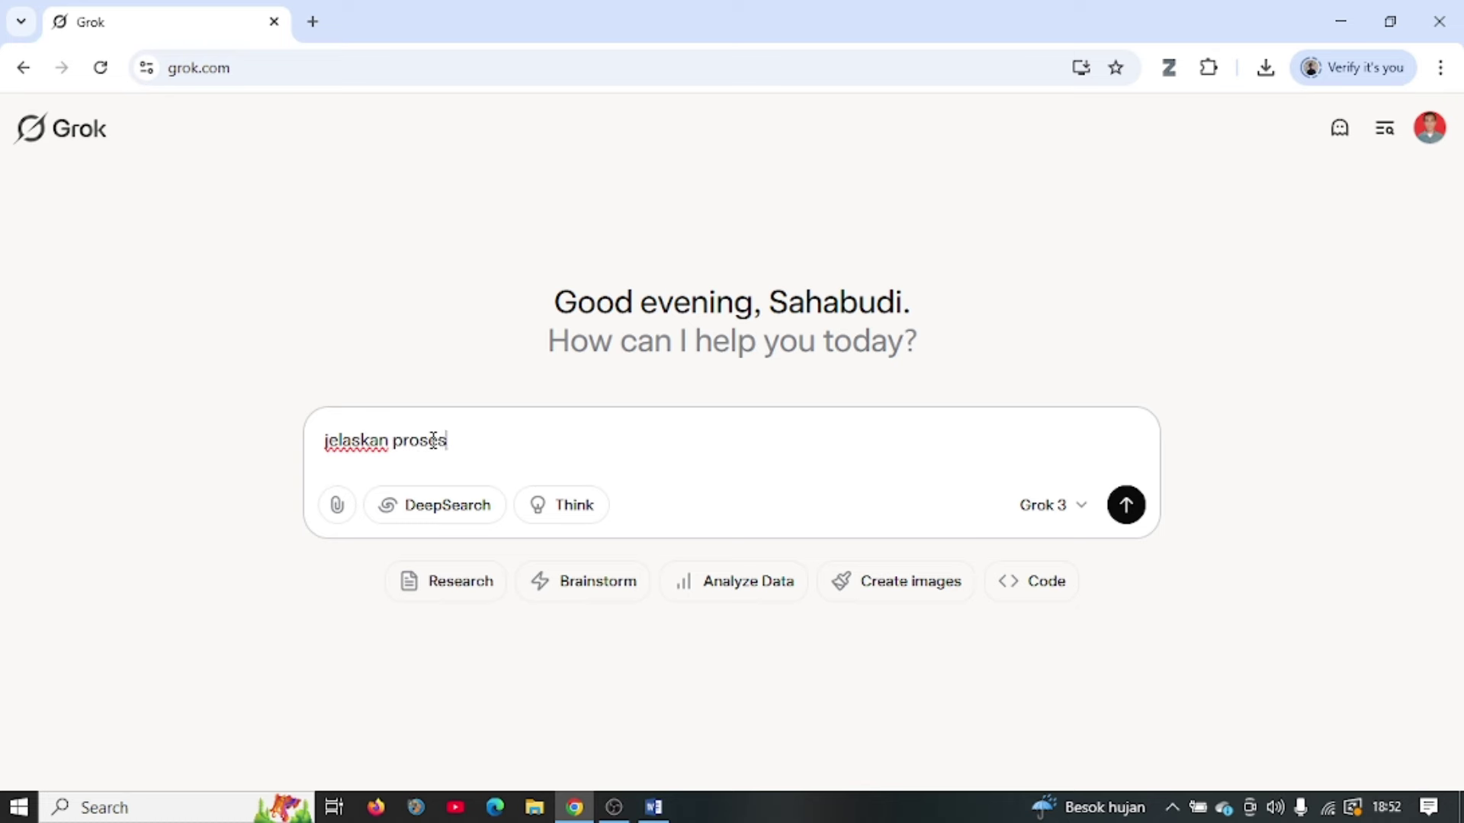
{"action": "type", "text": " fotosintesis"}
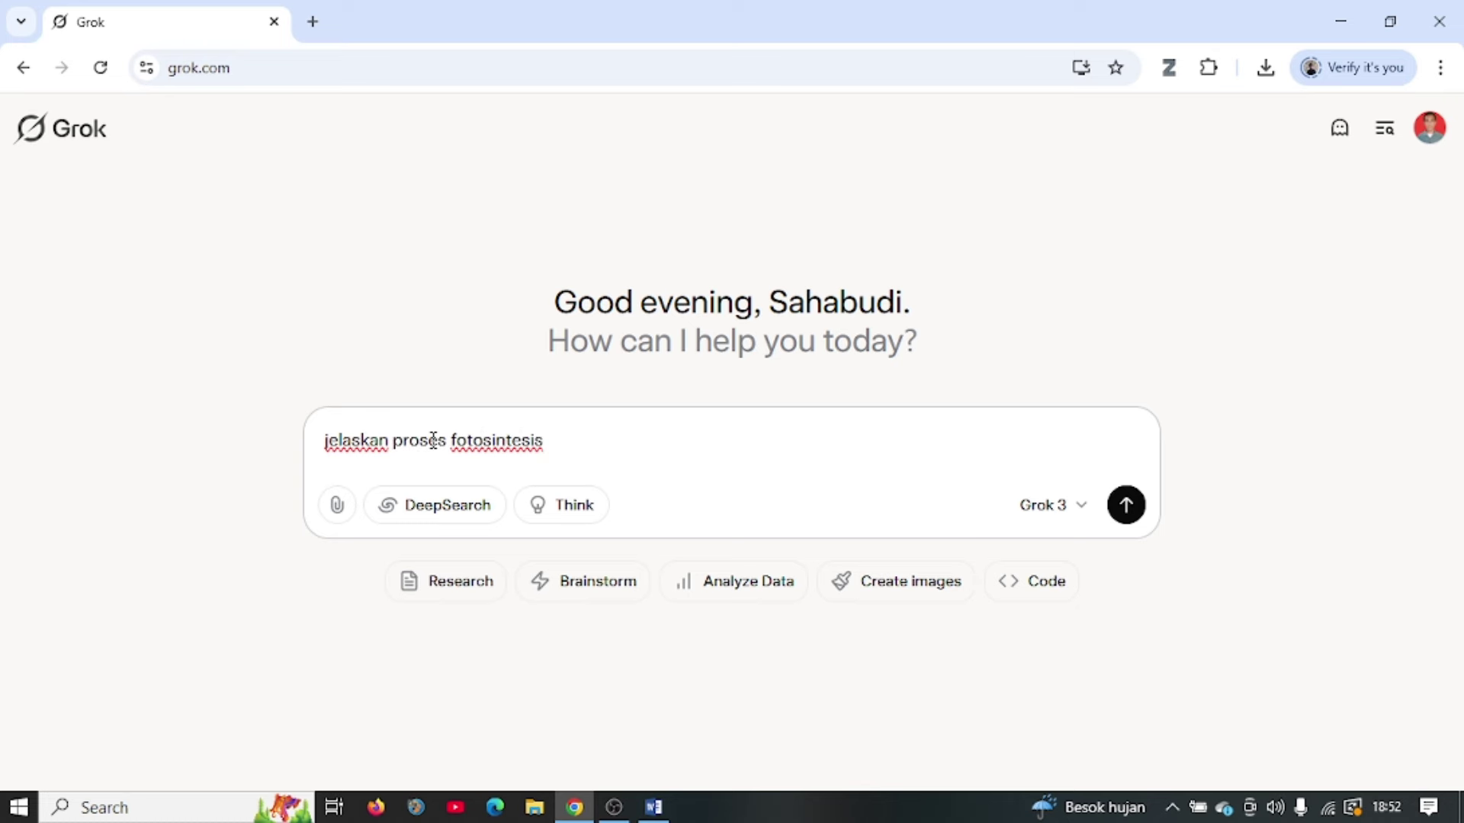
{"action": "type", "text": " pada tumbuhan hijau"}
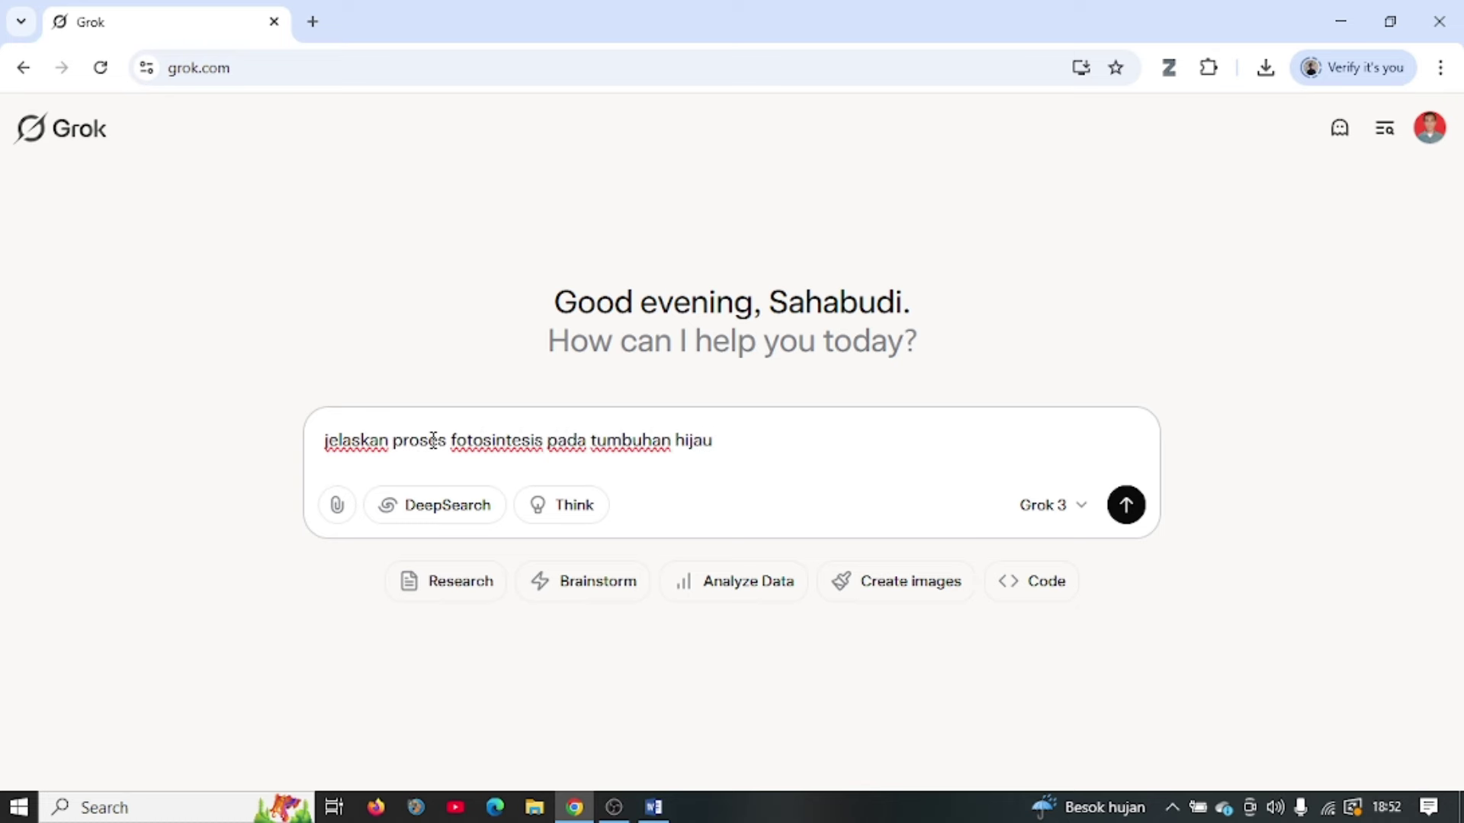
{"action": "key", "text": "Return"}
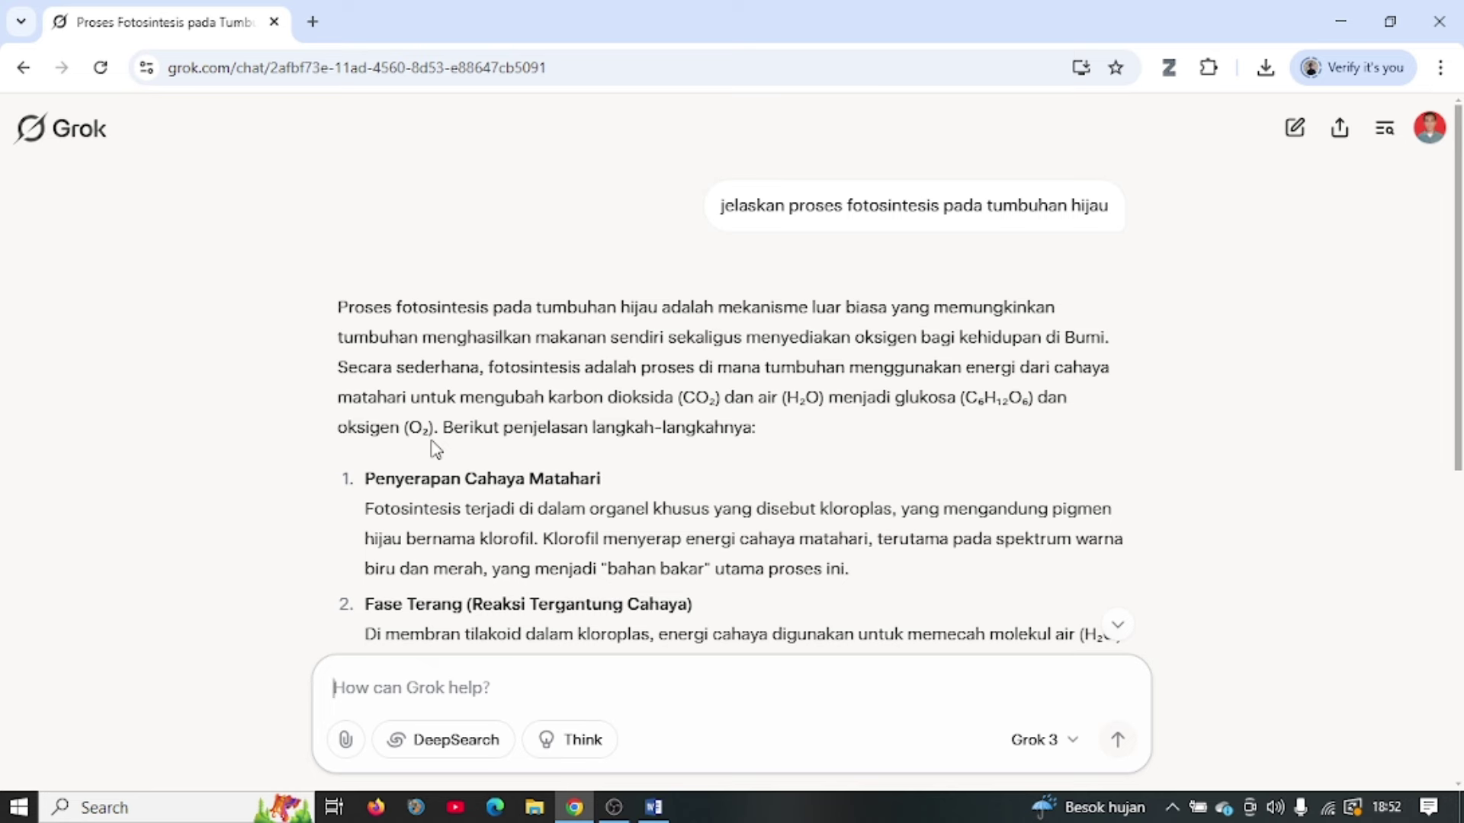
{"action": "scroll", "coordinate": [1173, 310], "scroll_direction": "down", "scroll_amount": 10}
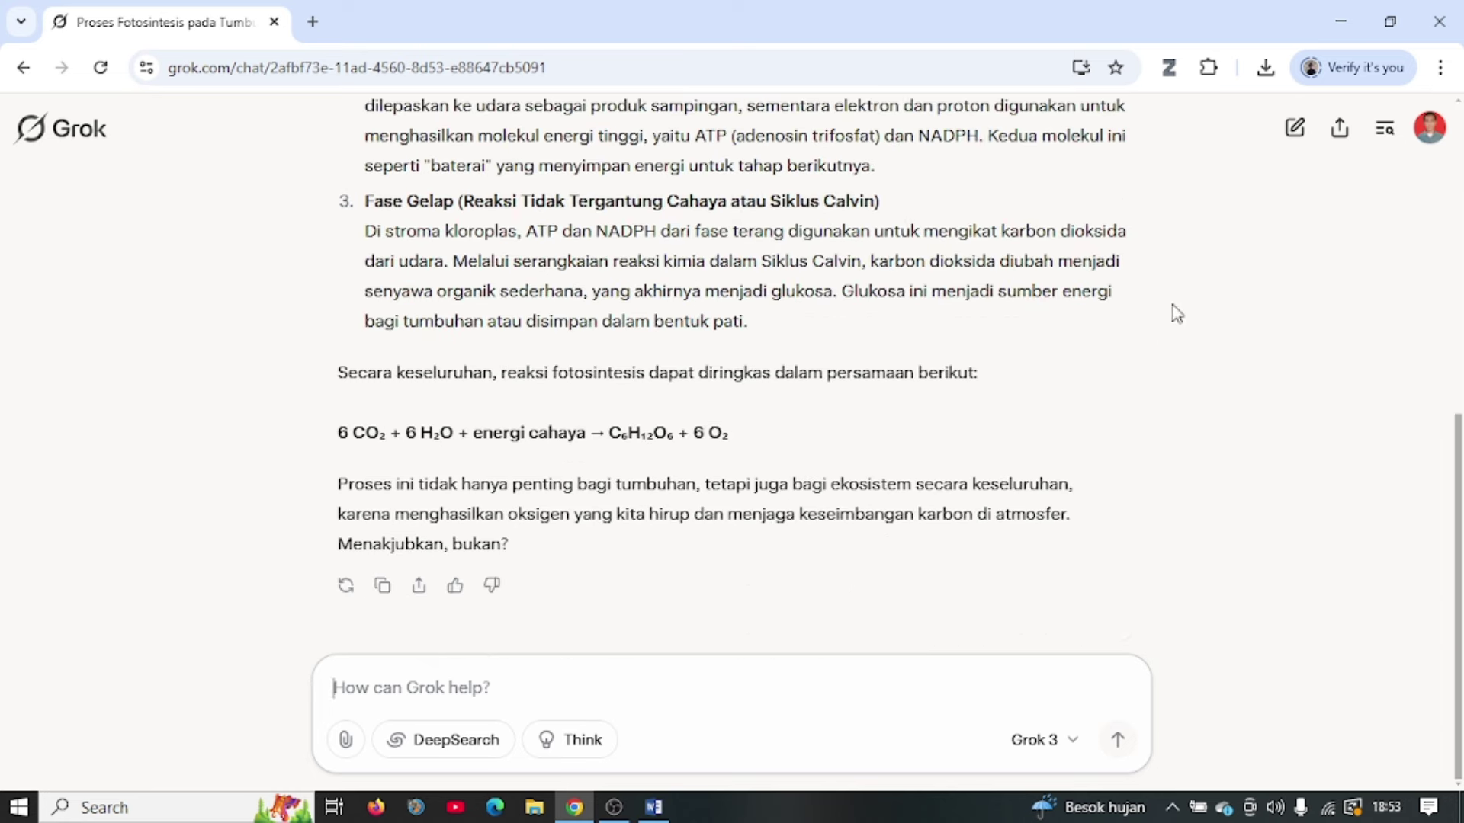
In a new chat, submit "dalam konteks pemasaran digital, apa saja strategi efektif untuk meningkatkan engagement?" and read through the answer
{"action": "left_click", "coordinate": [1295, 127]}
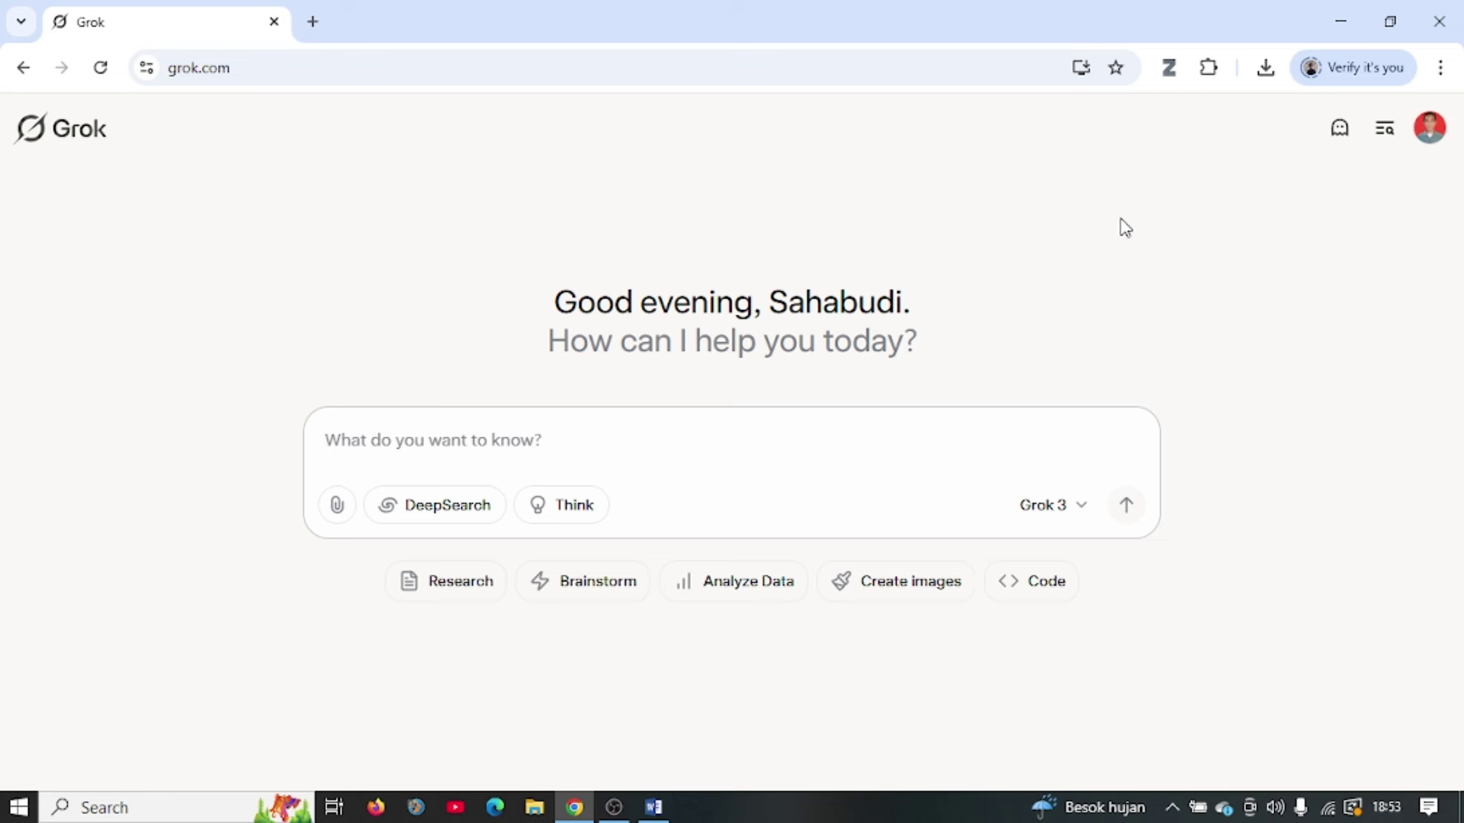
{"action": "type", "text": "dalam konteks"}
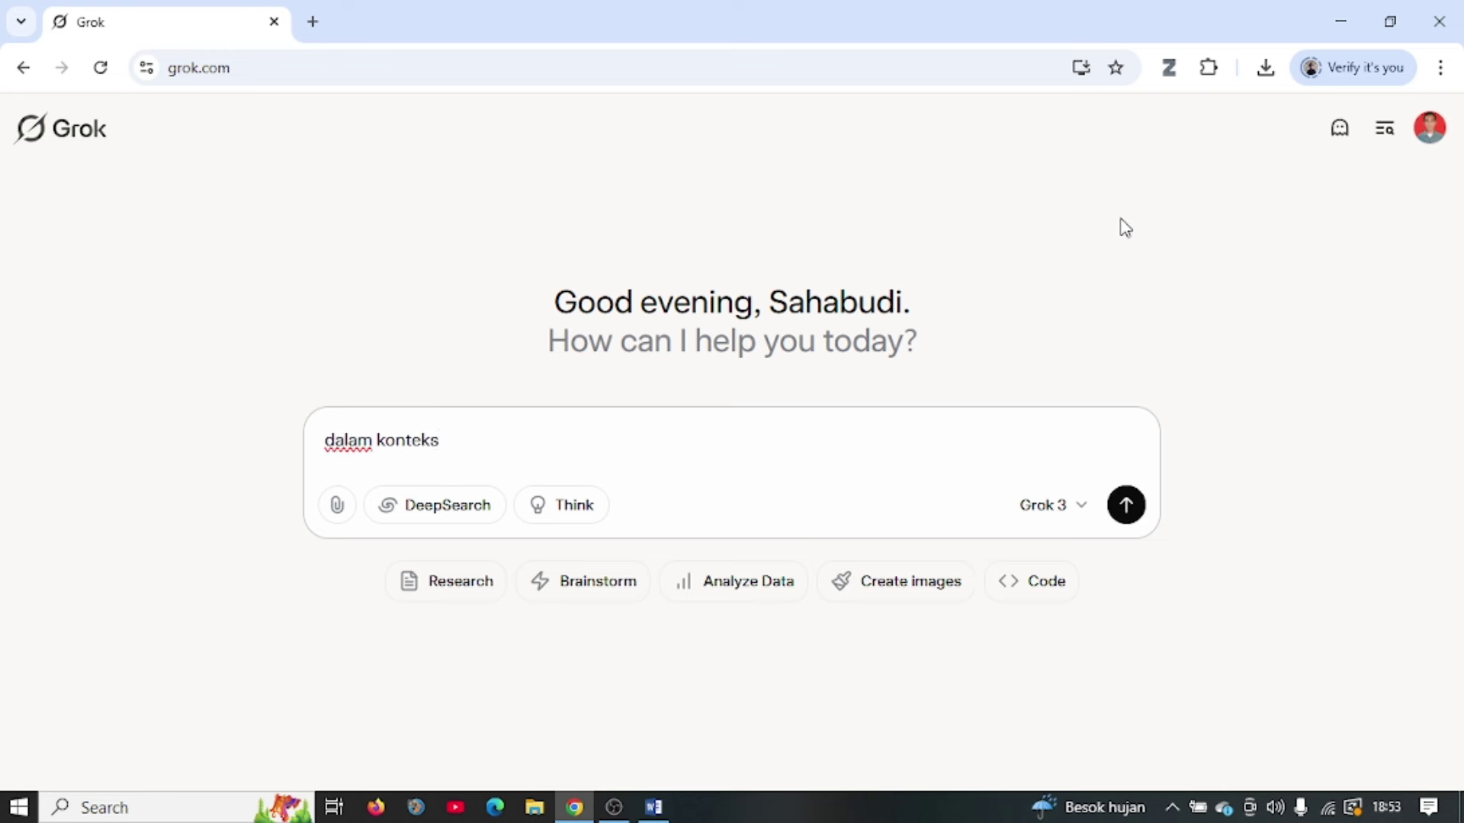
{"action": "type", "text": " pemasaran "}
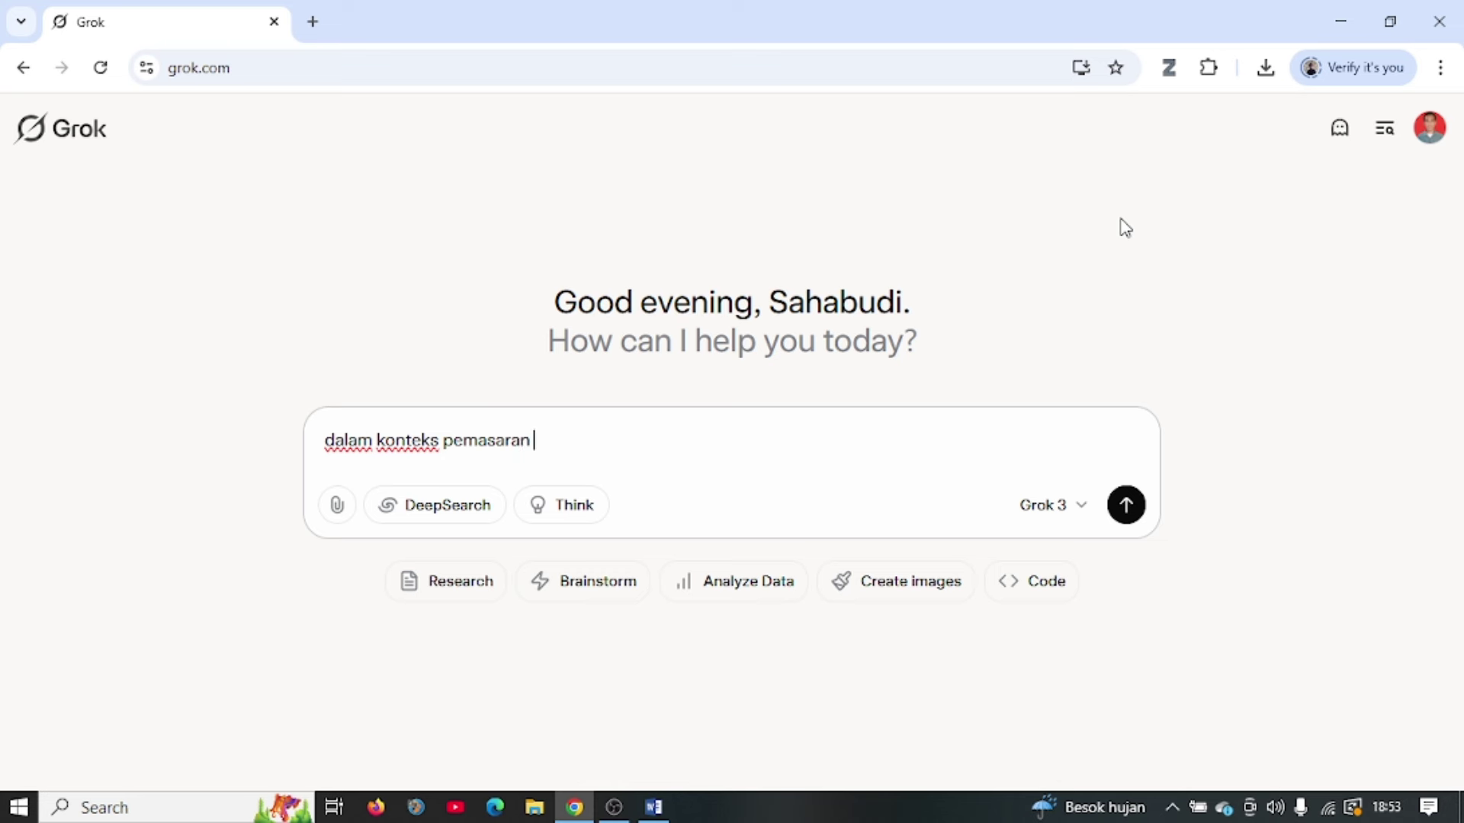
{"action": "type", "text": "digital, apa"}
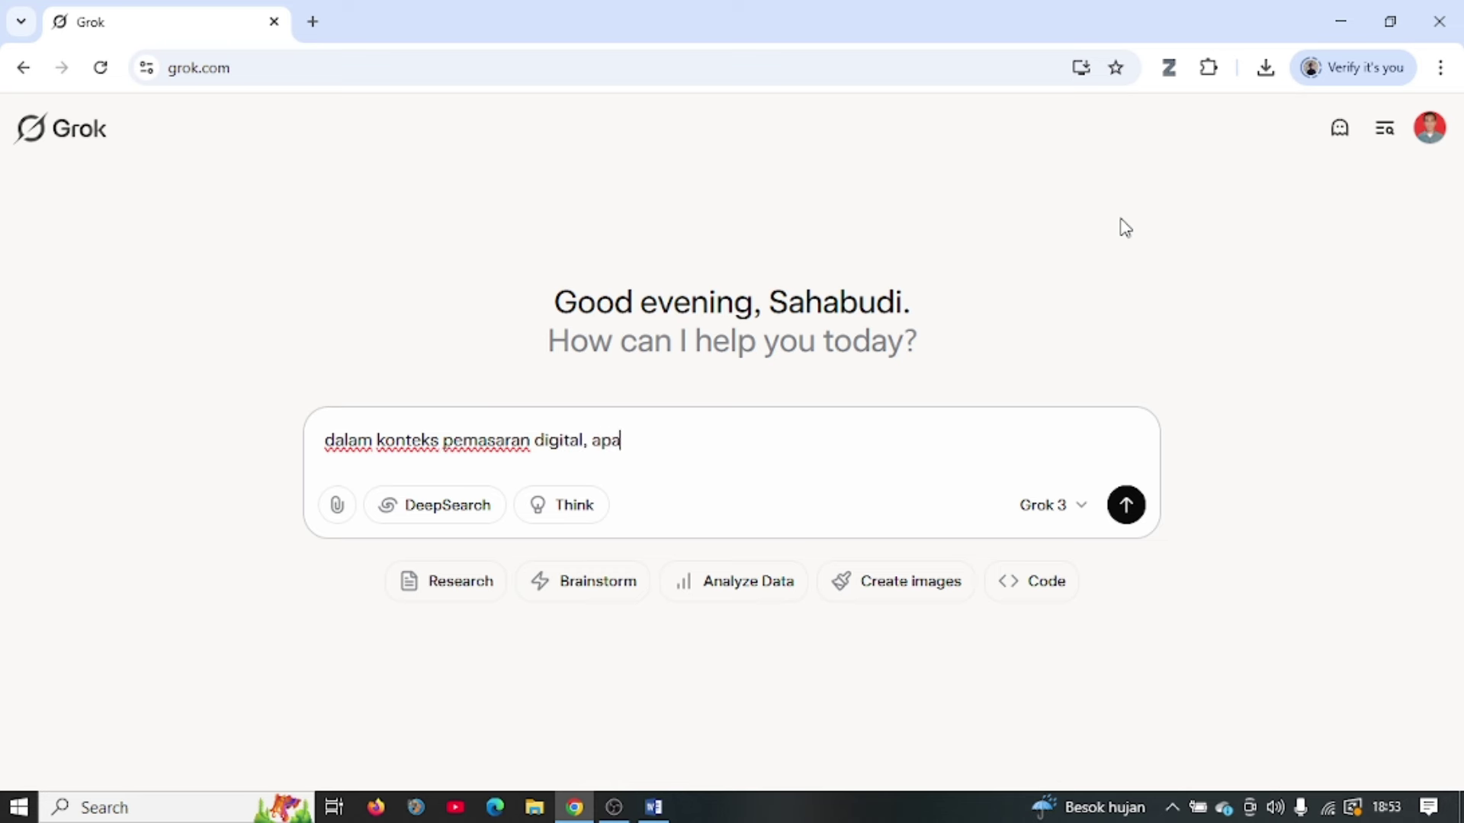
{"action": "type", "text": " saja strategi efektif"}
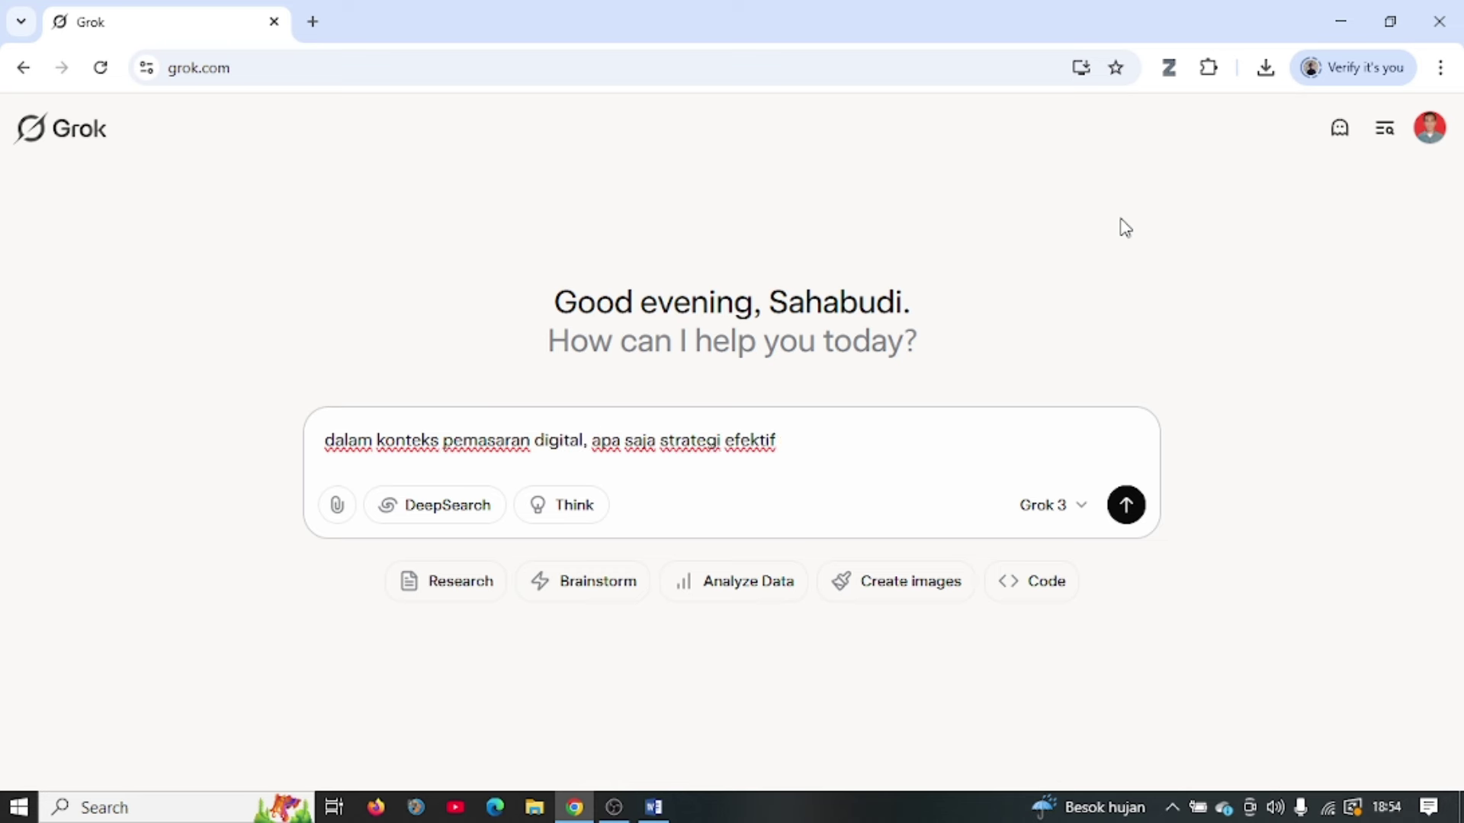
{"action": "type", "text": " untuk meningkatkan"}
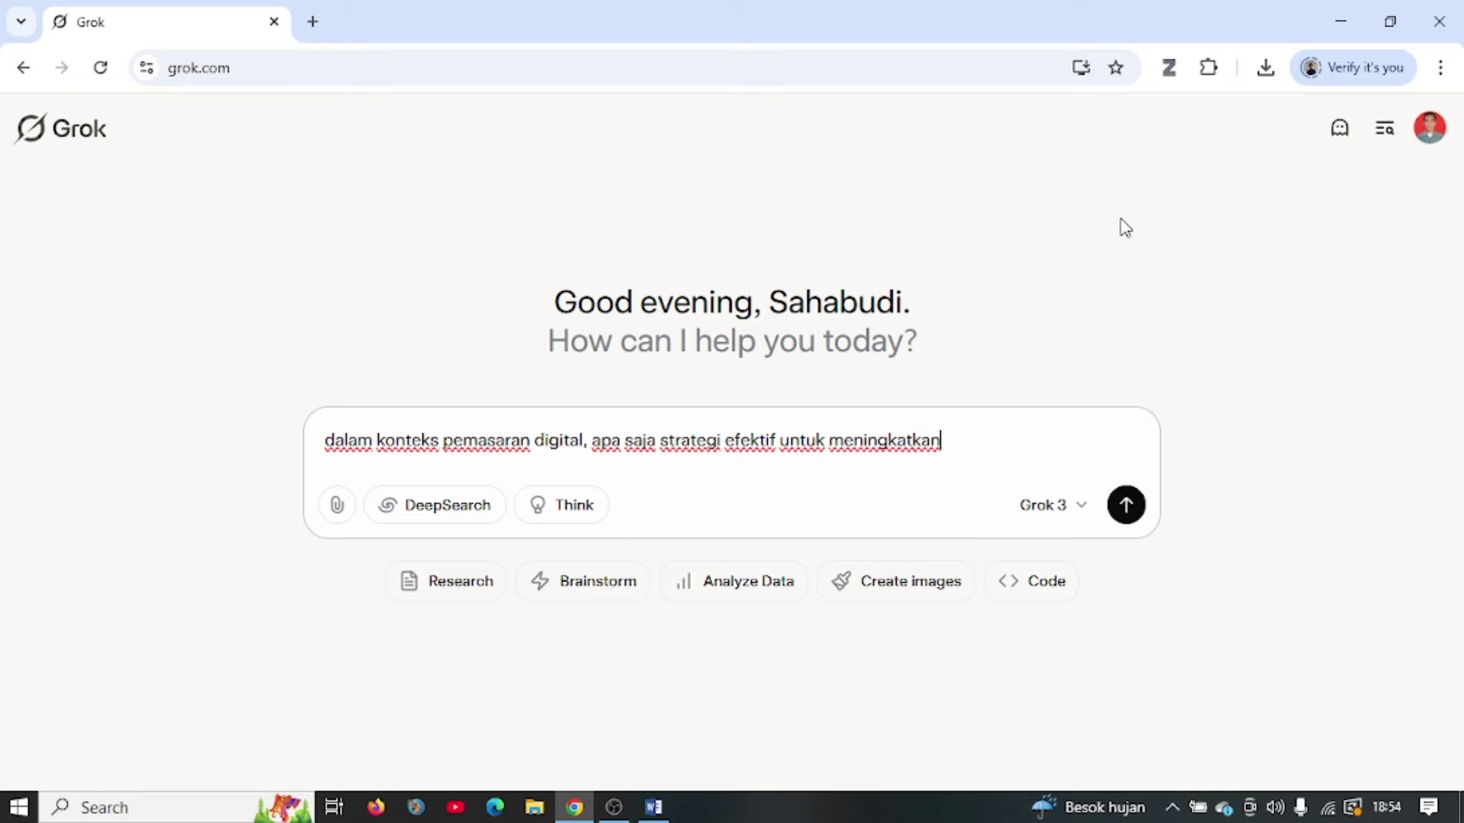
{"action": "type", "text": " engagement?"}
{"action": "key", "text": "Return"}
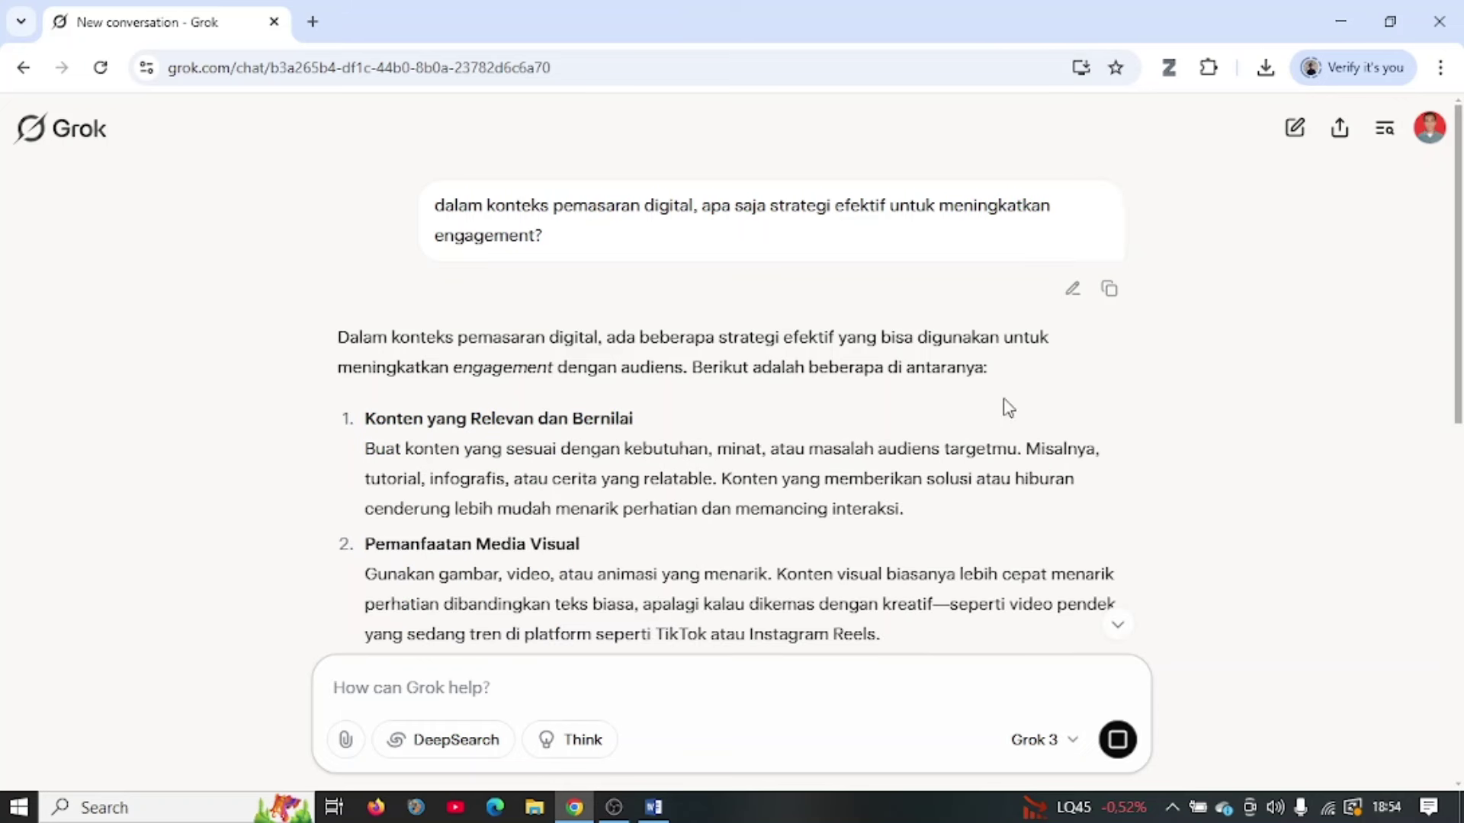
{"action": "scroll", "coordinate": [1003, 409], "scroll_direction": "down", "scroll_amount": 10}
In a new chat, submit the prompt "buat daftar bullet point tentang manfaat olahraga rutin"
{"action": "left_click", "coordinate": [1294, 127]}
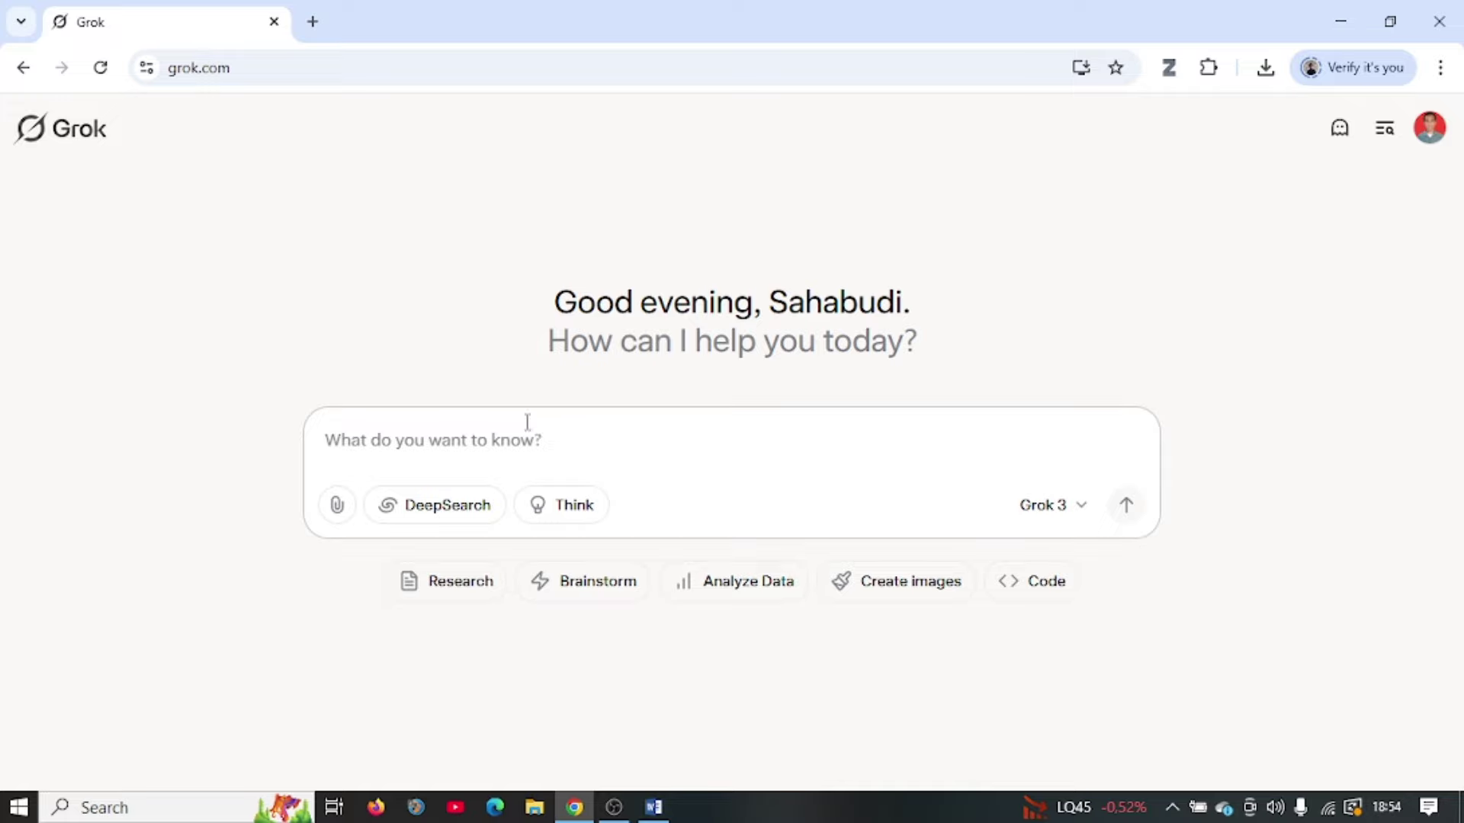
{"action": "type", "text": "buatr"}
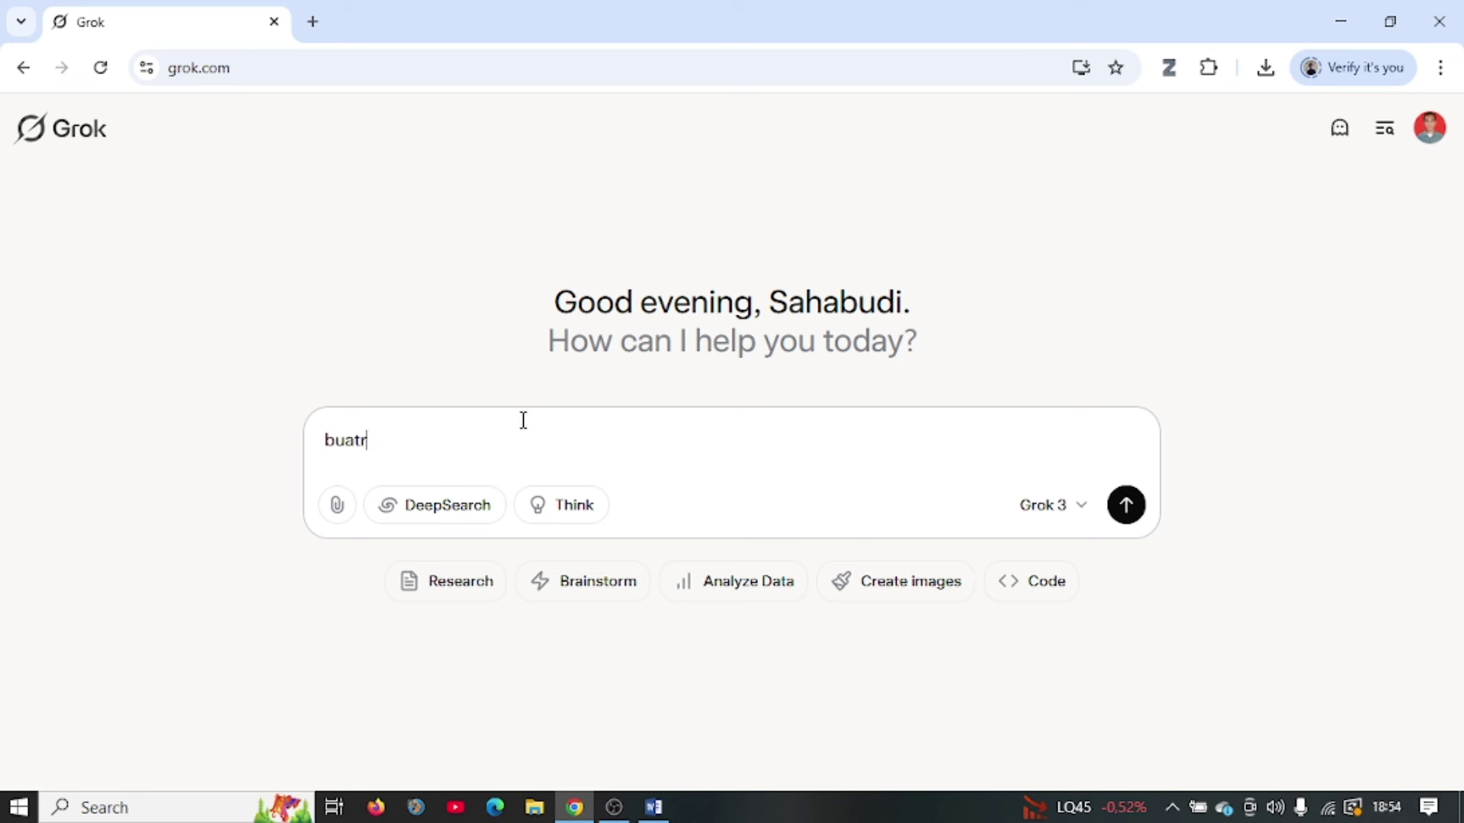
{"action": "key", "text": "BackSpace"}
{"action": "type", "text": " daftar bull"}
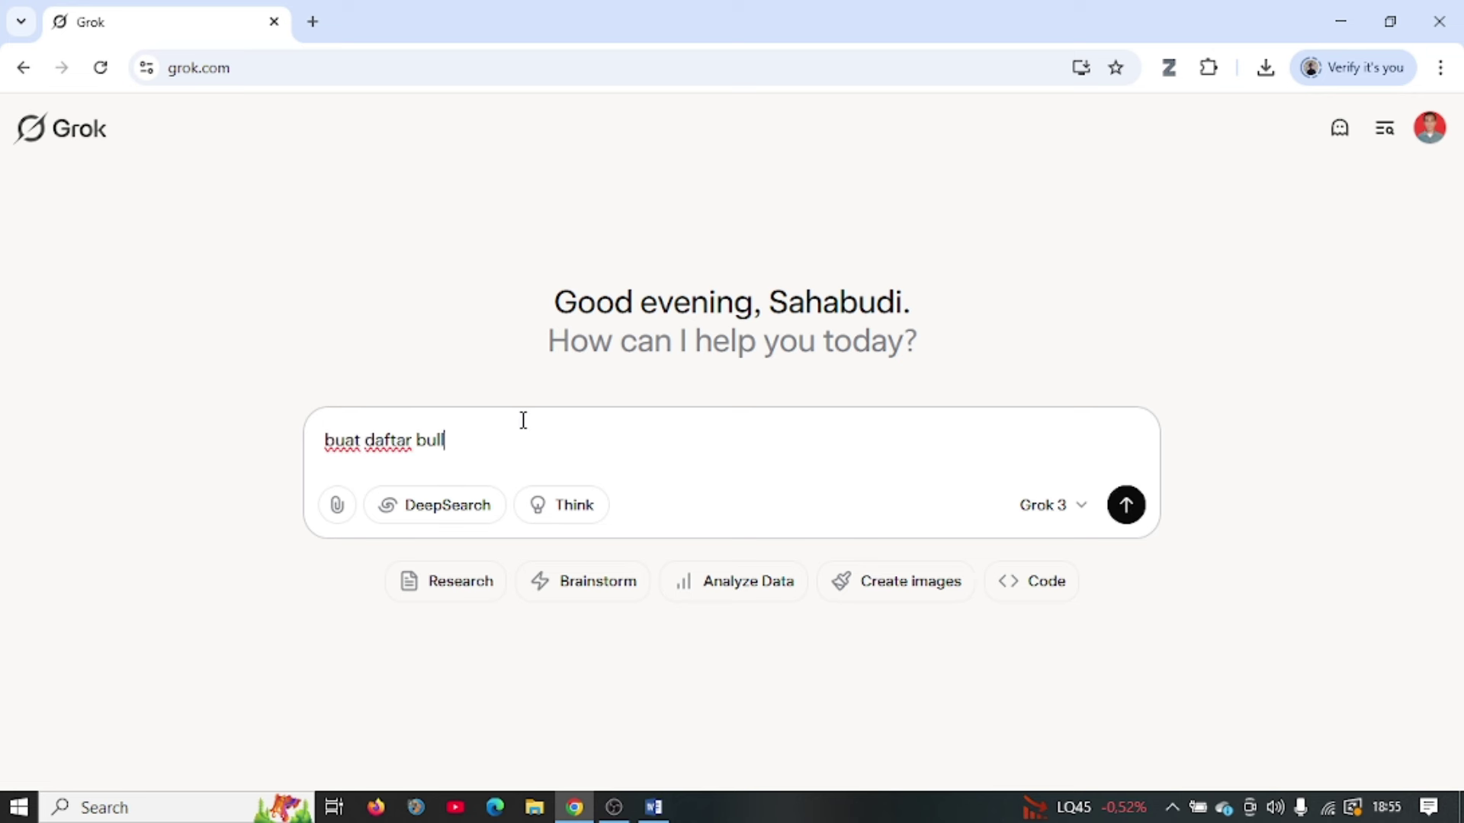
{"action": "type", "text": "et point tentang manfaat"}
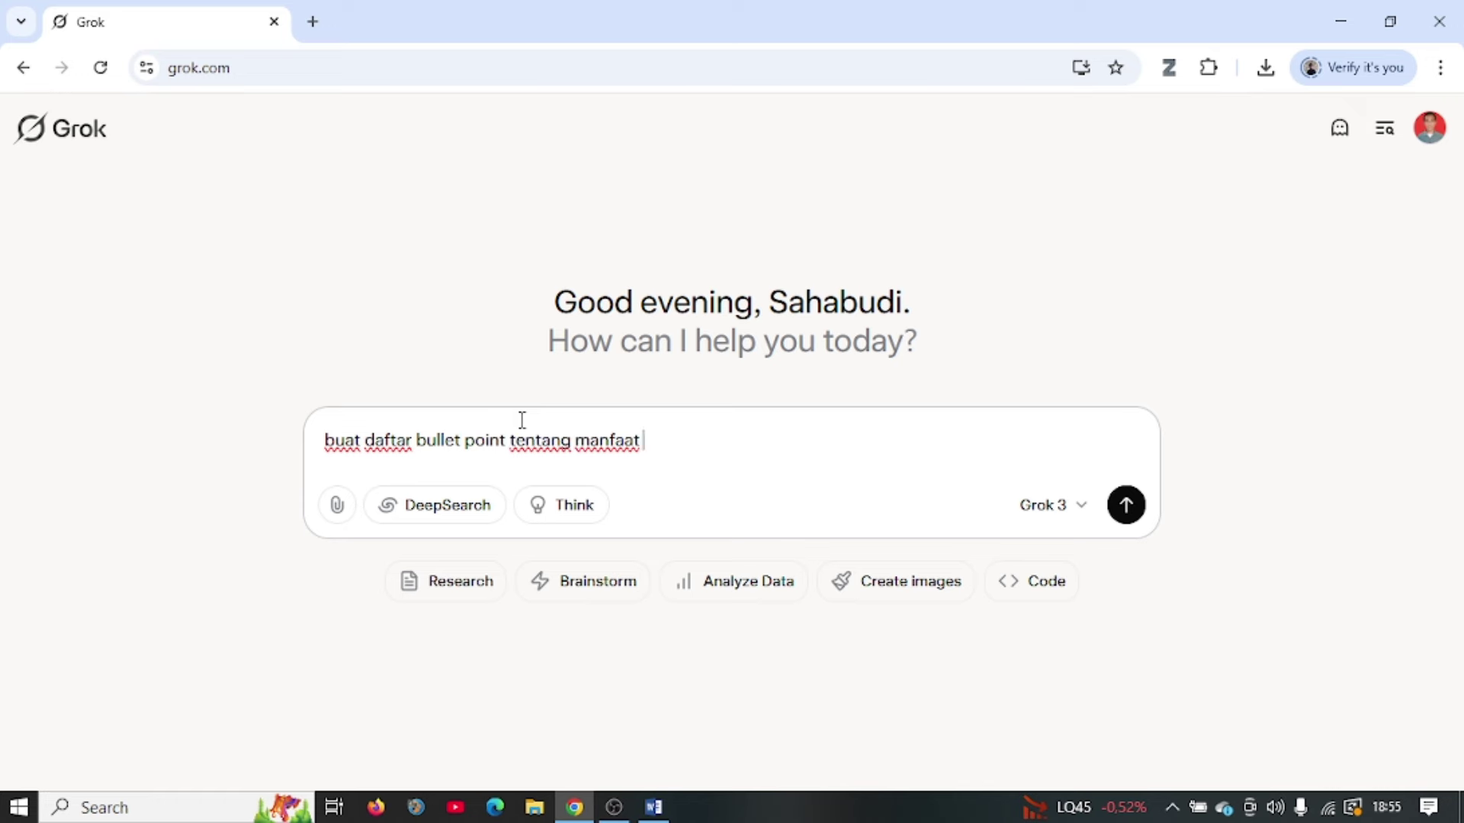
{"action": "type", "text": " olahraga rutin"}
{"action": "key", "text": "Return"}
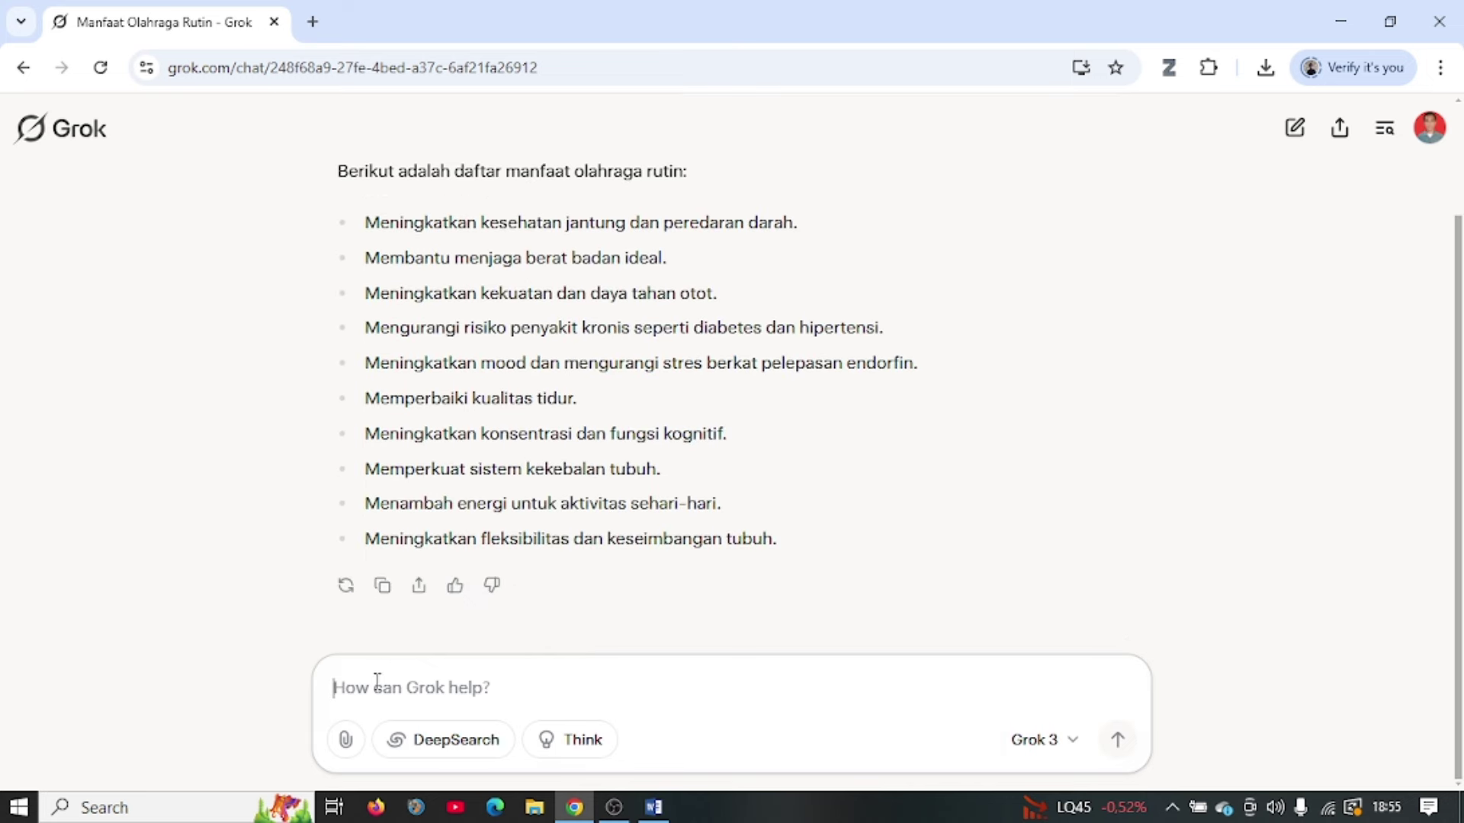
In a new chat, submit the prompt "apa itu kecerdasan buatan dan bagaima cara kerjanya"
{"action": "left_click", "coordinate": [1295, 128]}
{"action": "type", "text": "apa itu kecee"}
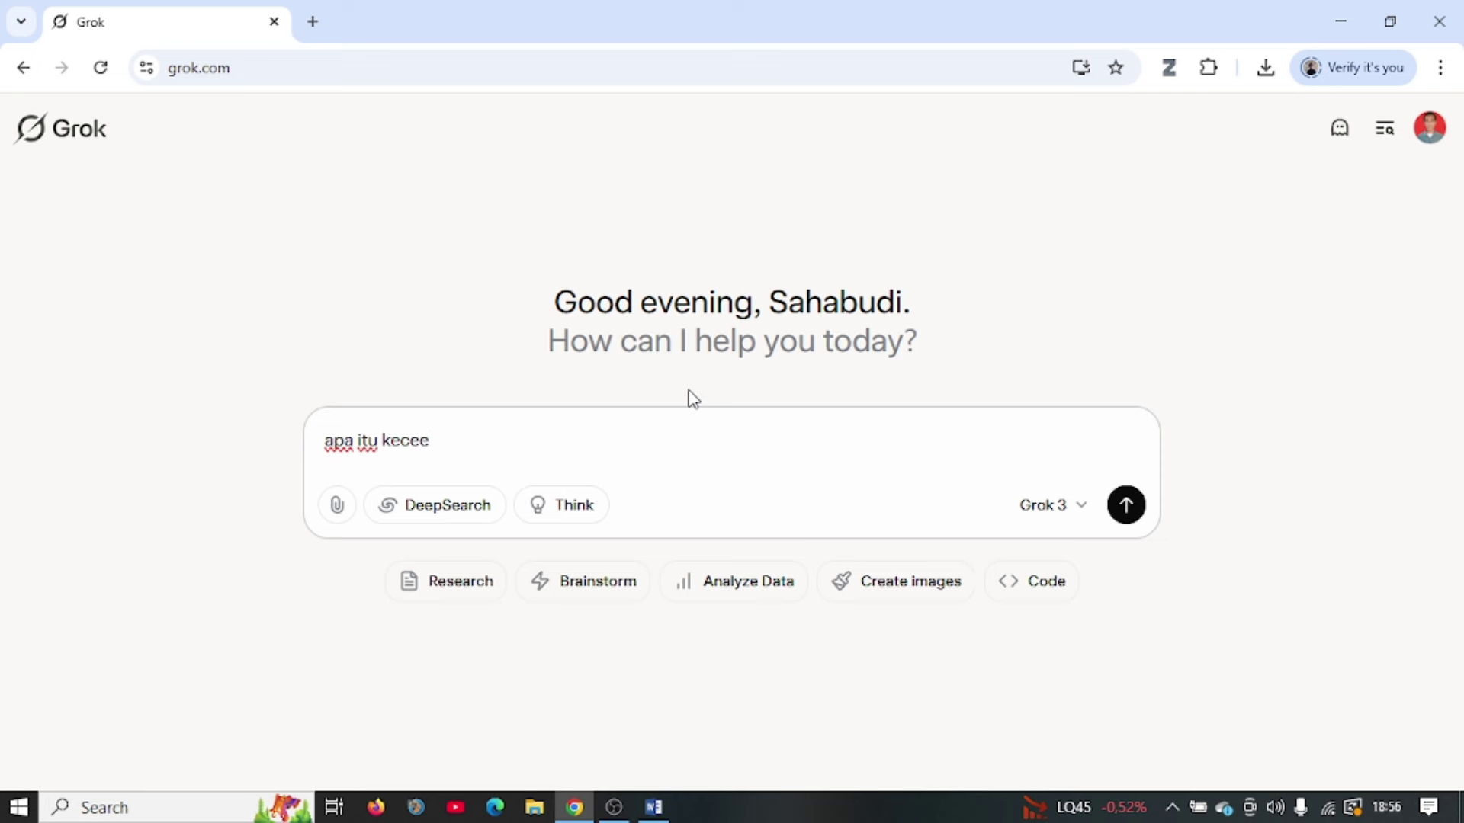
{"action": "key", "text": "BackSpace"}
{"action": "type", "text": "rdasan buata"}
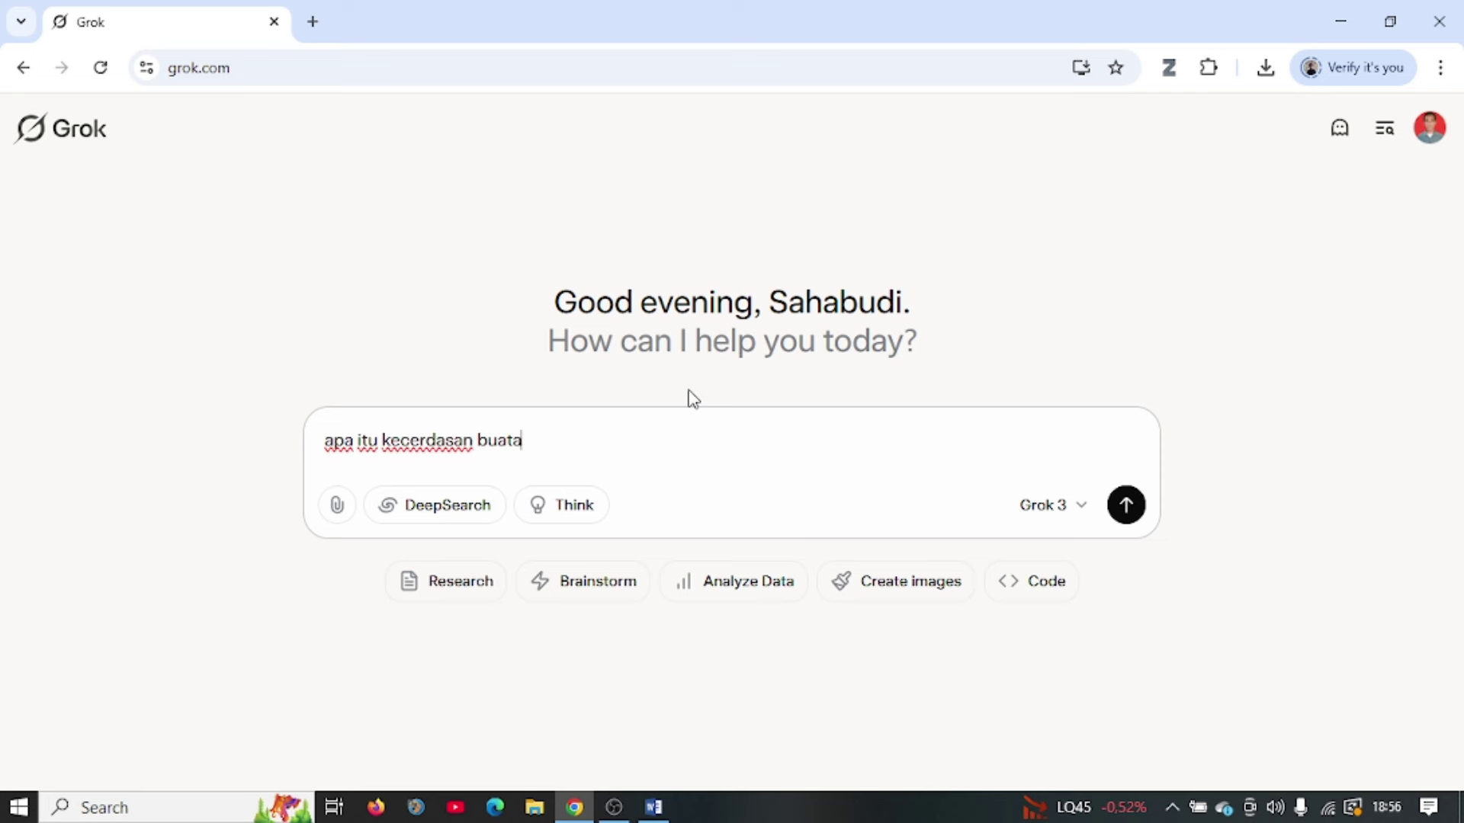
{"action": "type", "text": "n dan bagaimanA"}
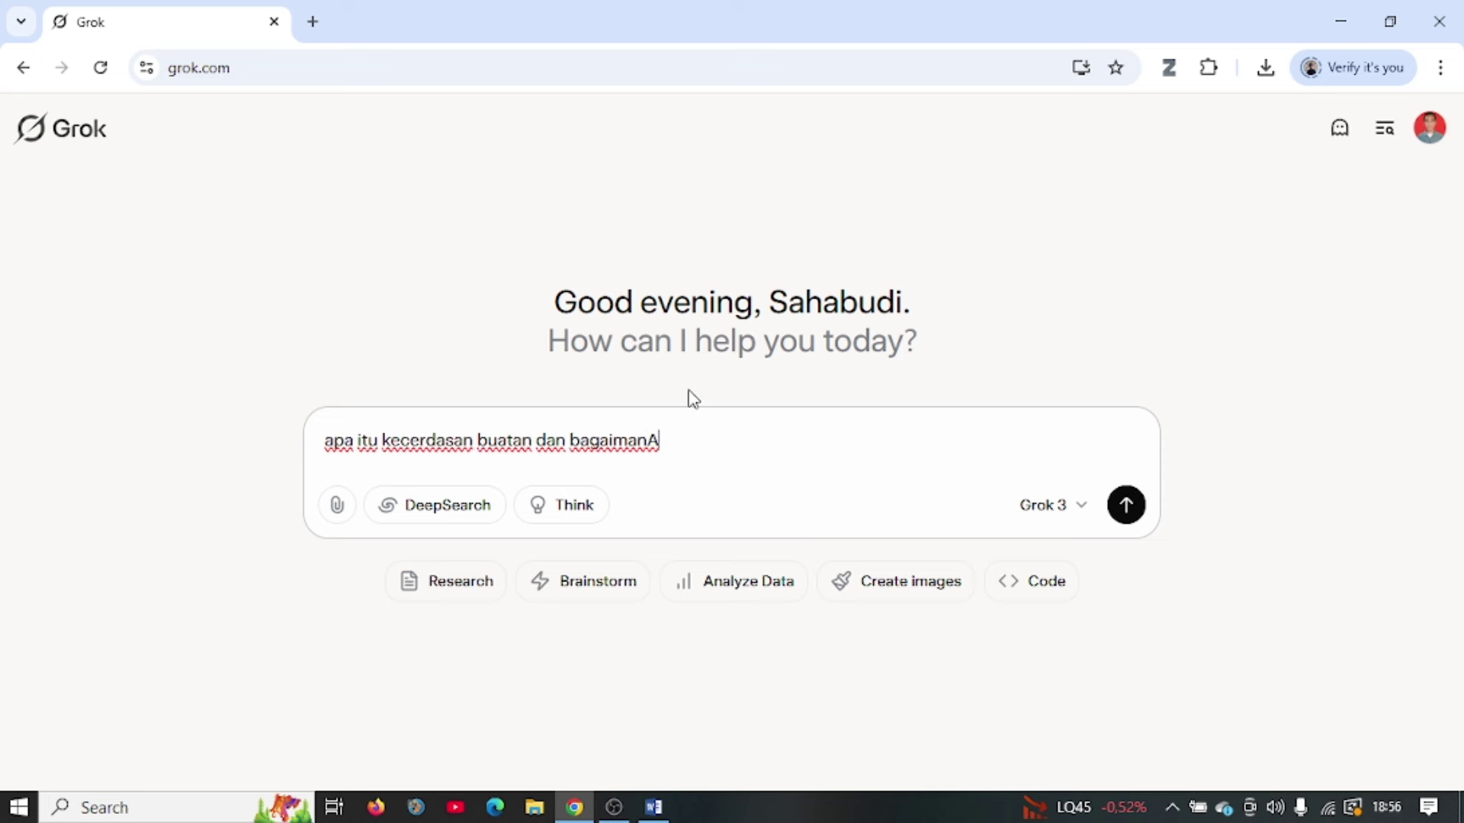
{"action": "key", "text": "BackSpace"}
{"action": "key", "text": "BackSpace"}
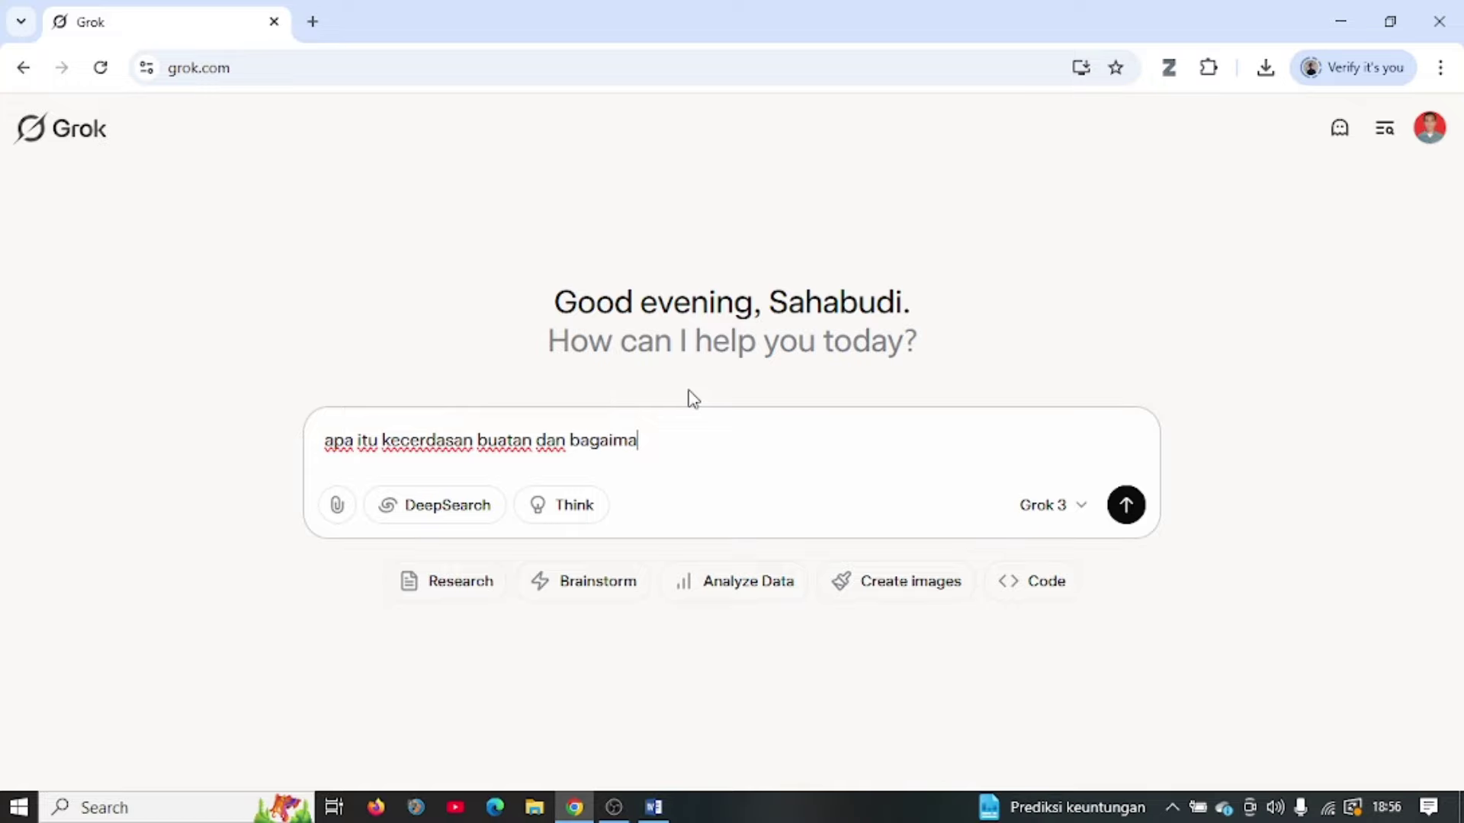
{"action": "type", "text": "cara kerjanya"}
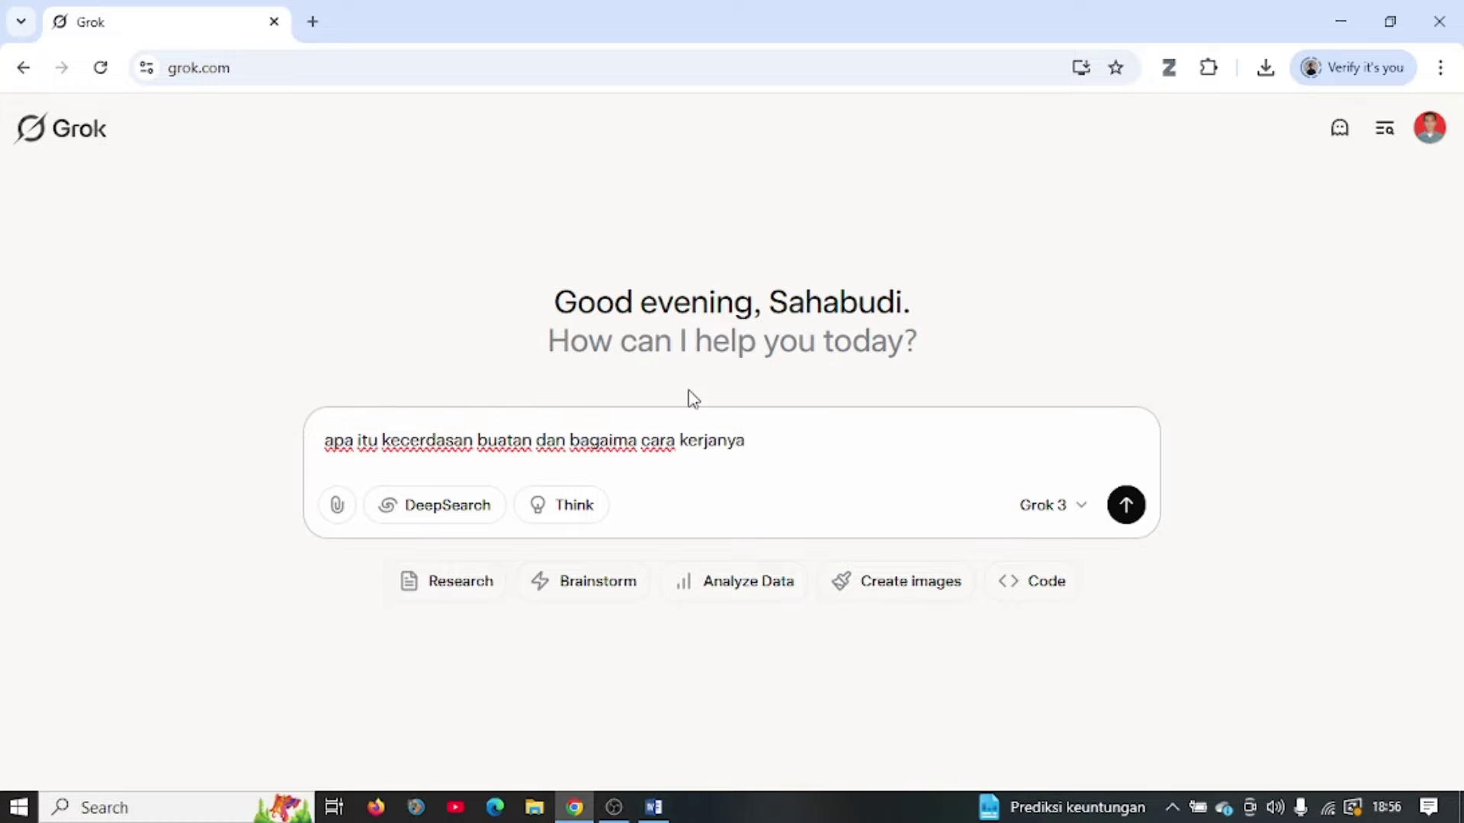
{"action": "key", "text": "Return"}
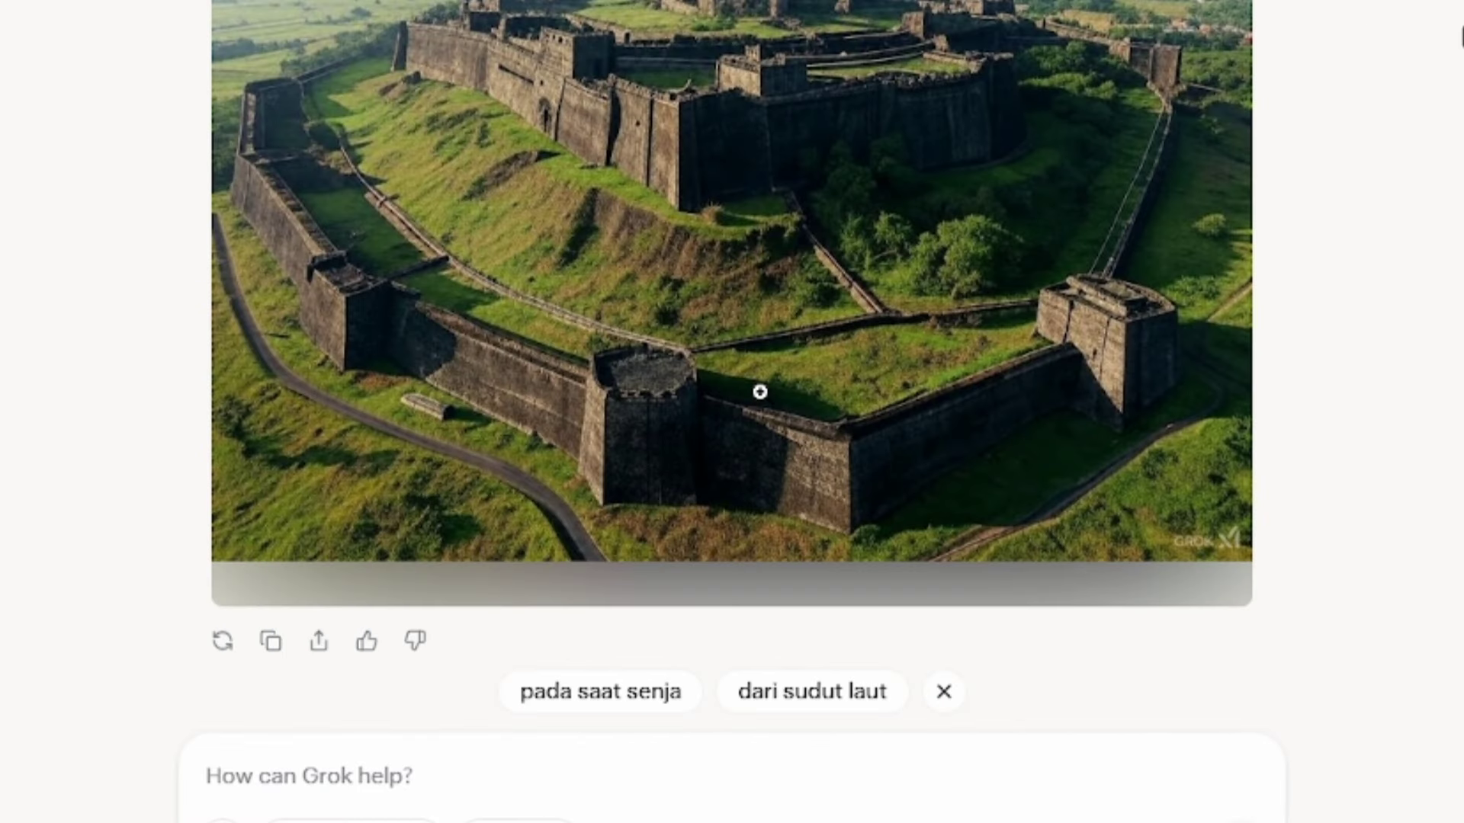
Generate the suggested "dari sudut laut" variation of the fortress image and view the second result enlarged along with the recent downloads
{"action": "left_click", "coordinate": [831, 688]}
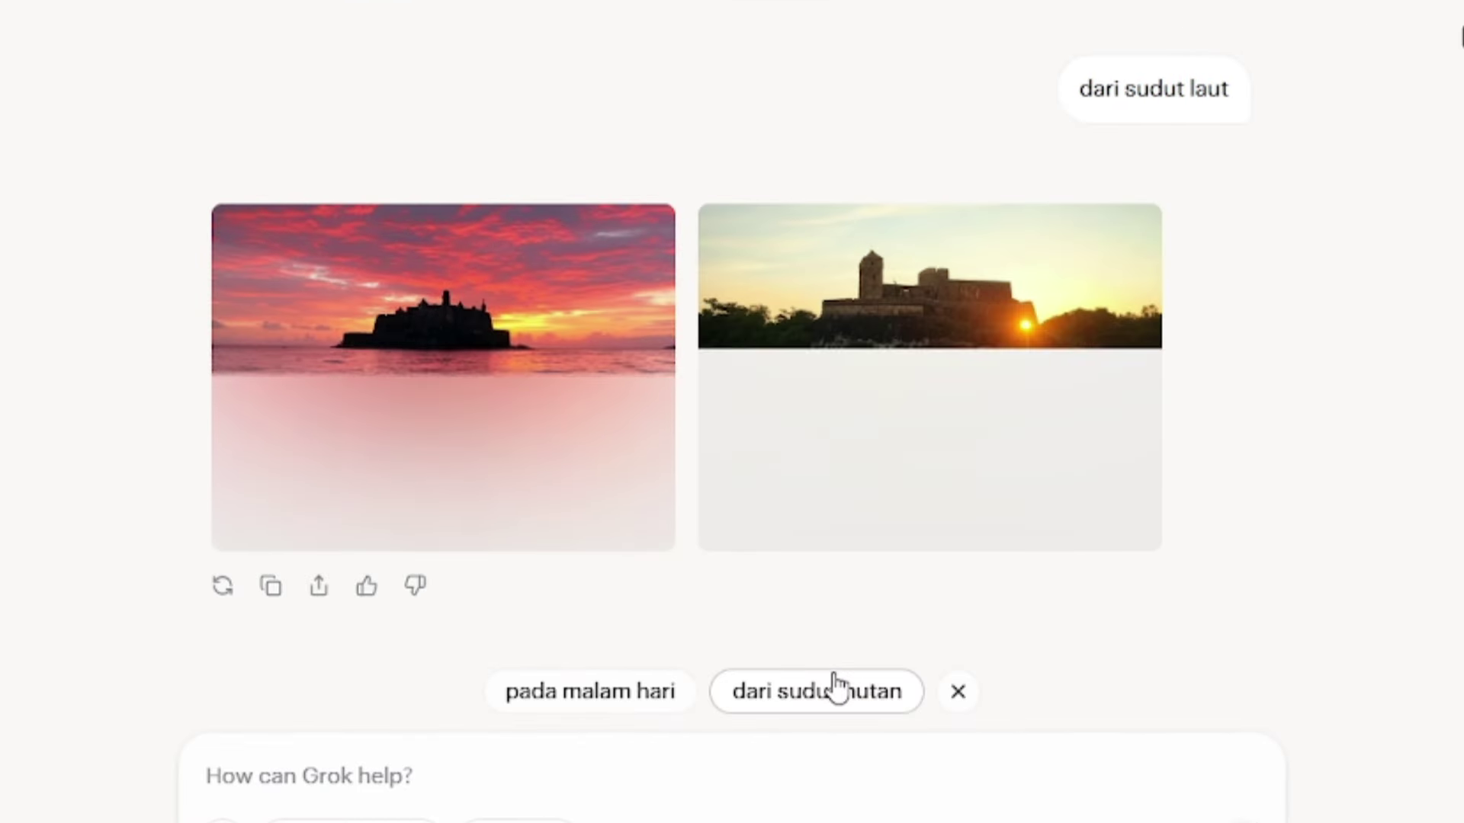
{"action": "left_click", "coordinate": [1023, 382]}
{"action": "left_click", "coordinate": [1351, 78]}
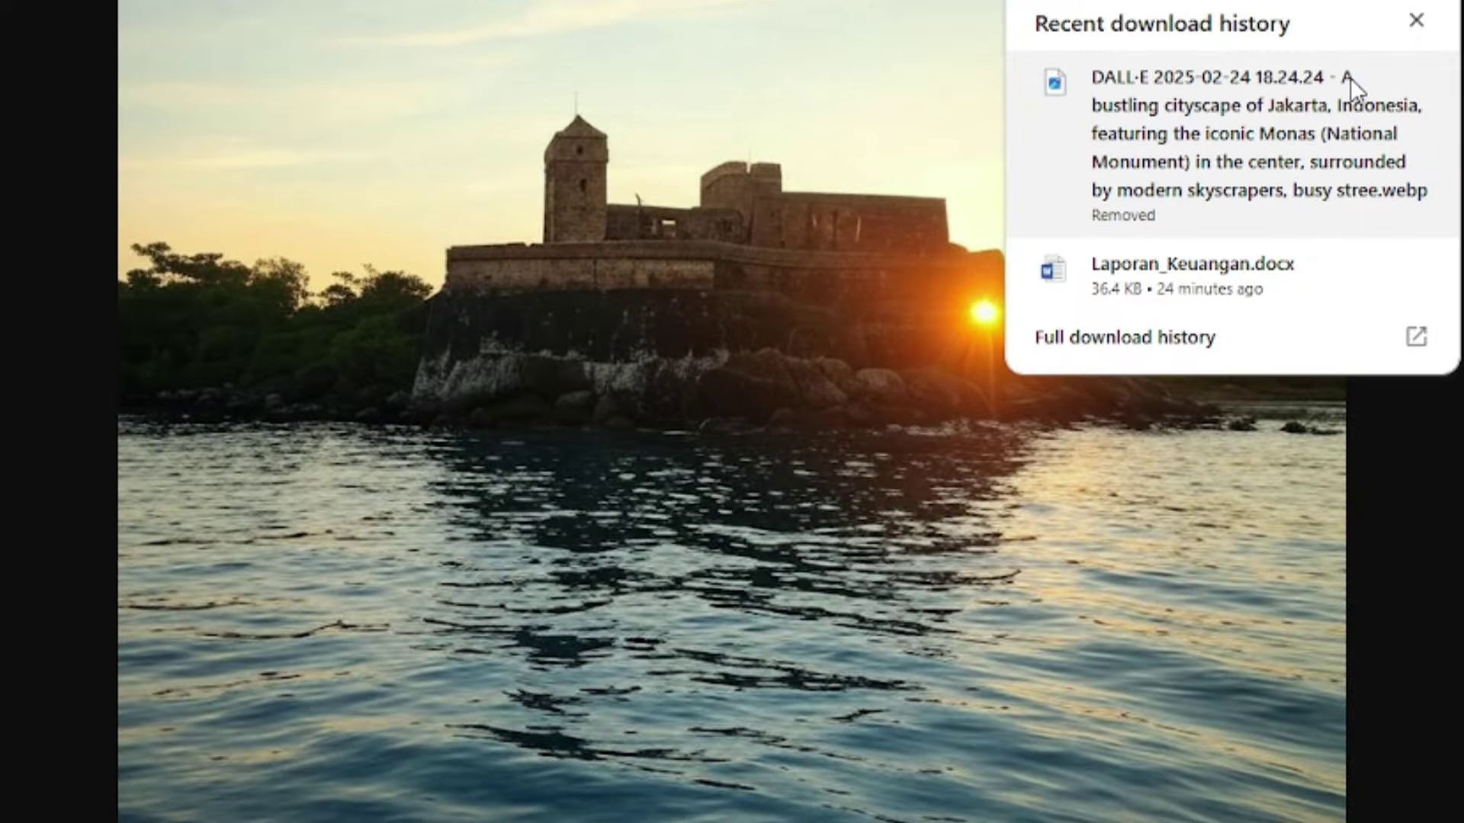
{"action": "left_click", "coordinate": [588, 163]}
{"action": "key", "text": "Escape"}
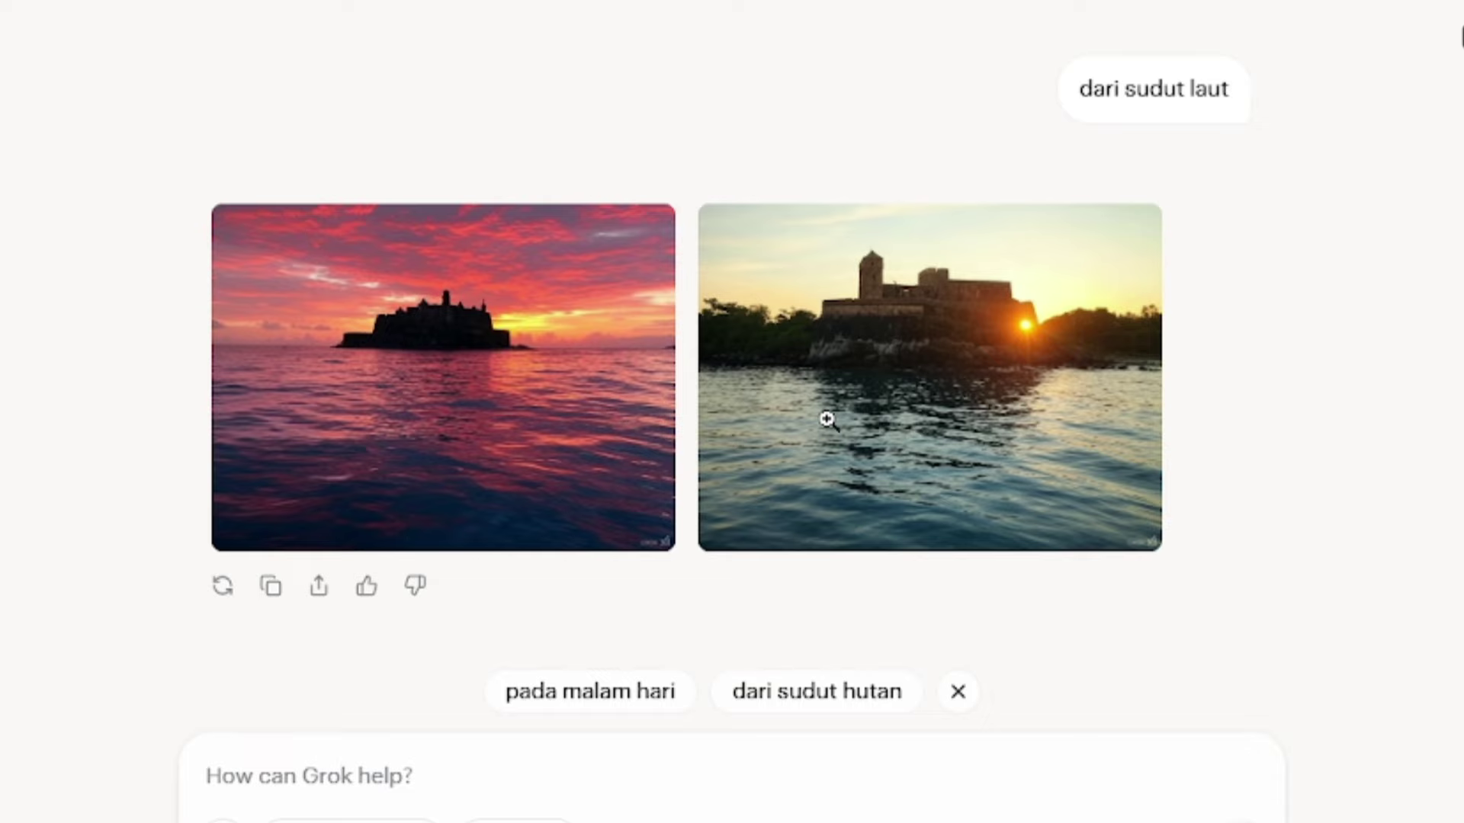
Enter the follow-up prompt "buat ilustrasi futuristik dari kota terapung di atas laut"
{"action": "left_click", "coordinate": [229, 765]}
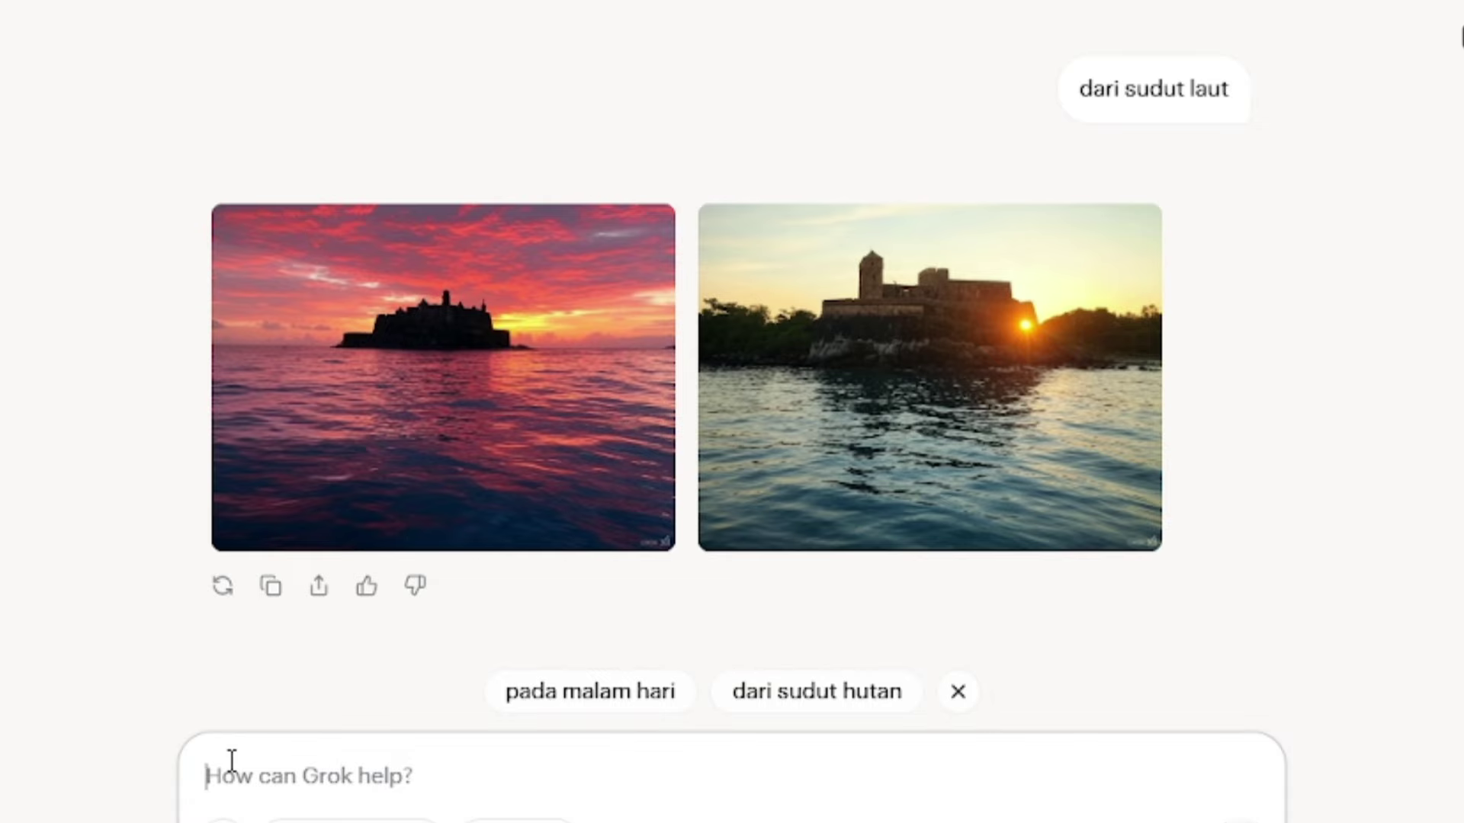
{"action": "type", "text": "buat ilustrasi futuristik dari kota terapung di atas laut"}
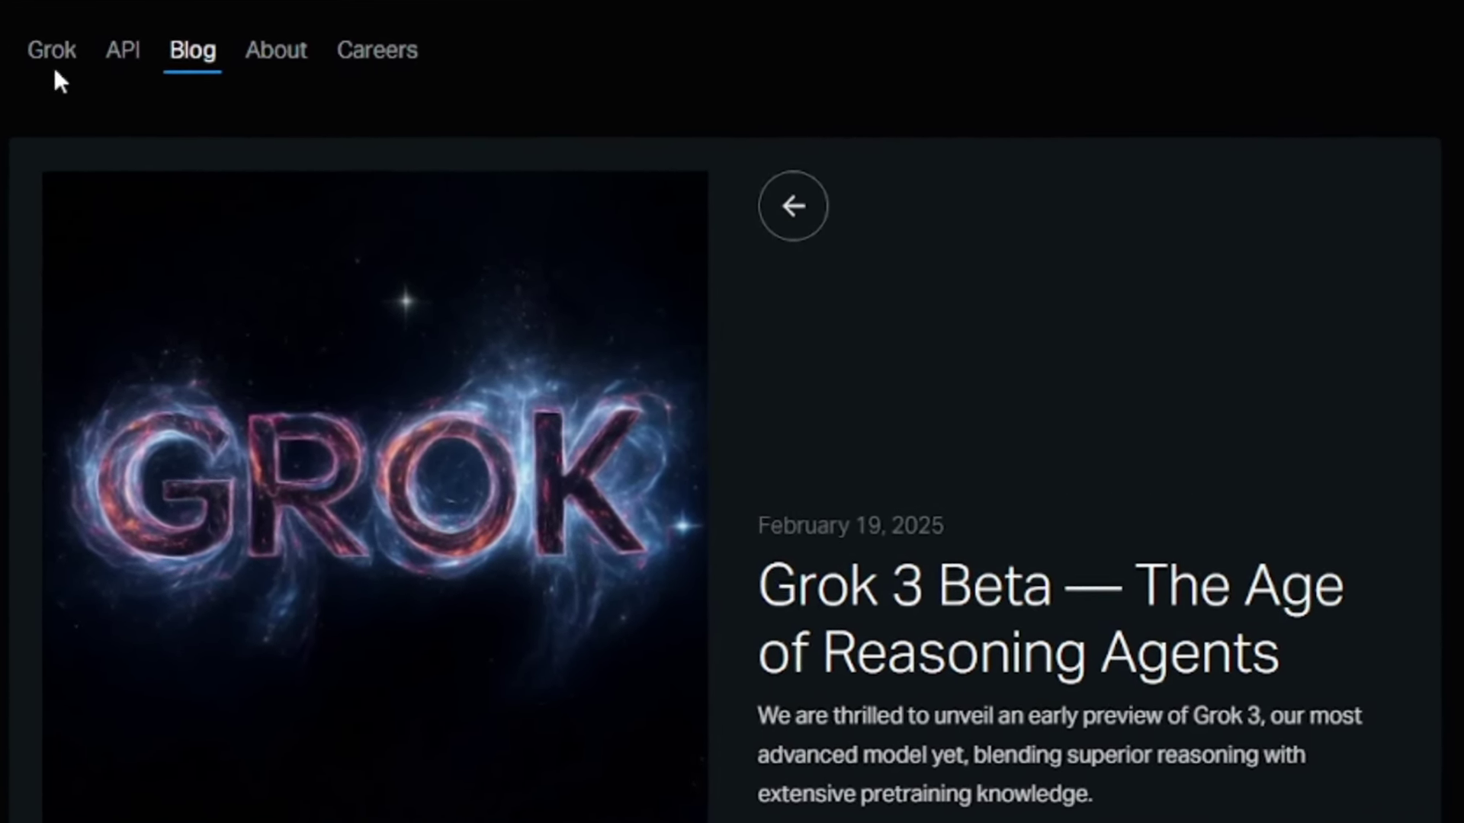
Launch Grok from the Grok page of the xAI website and start a new chat
{"action": "left_click", "coordinate": [63, 52]}
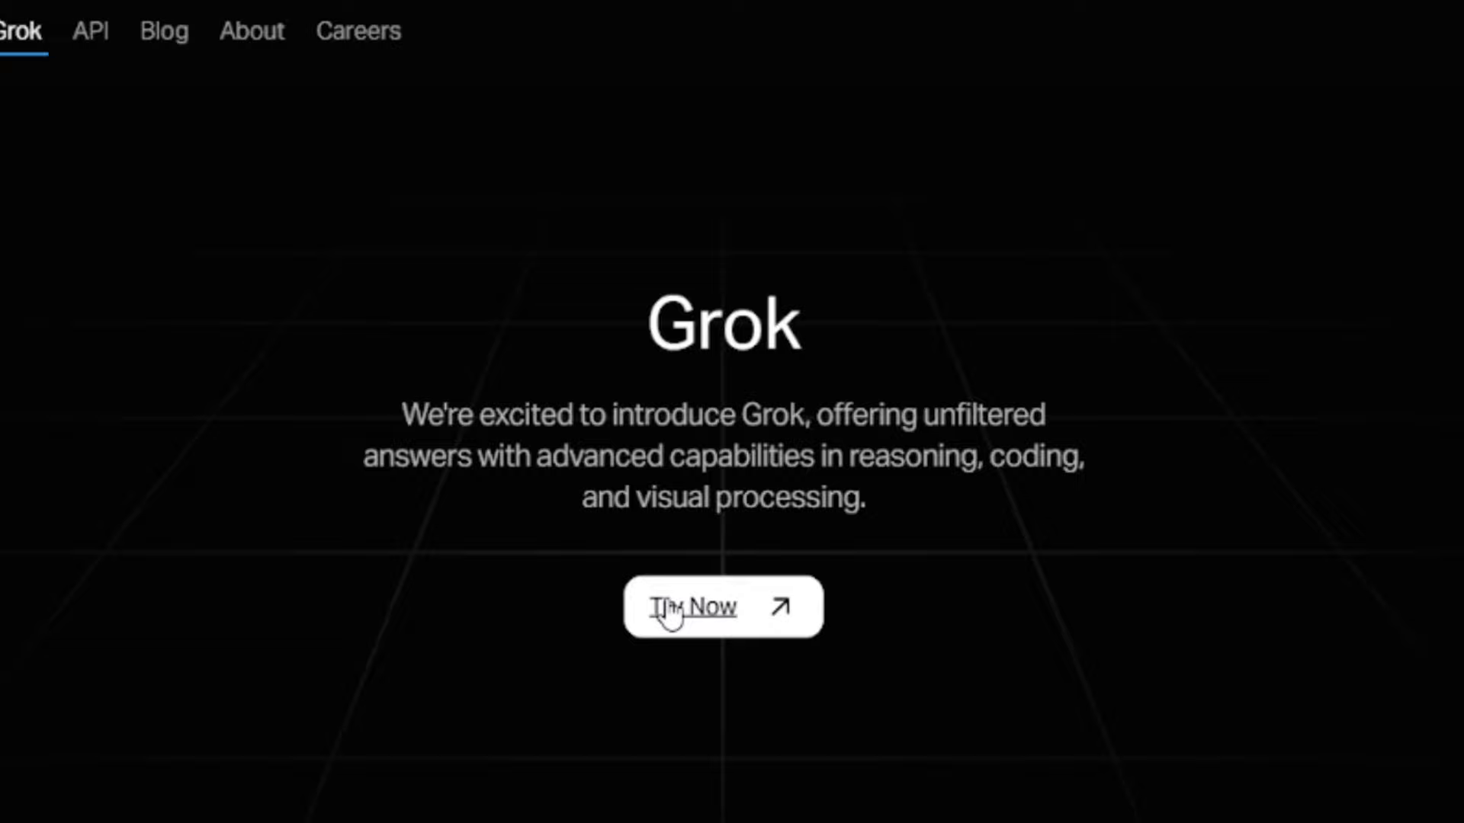
{"action": "left_click", "coordinate": [671, 610]}
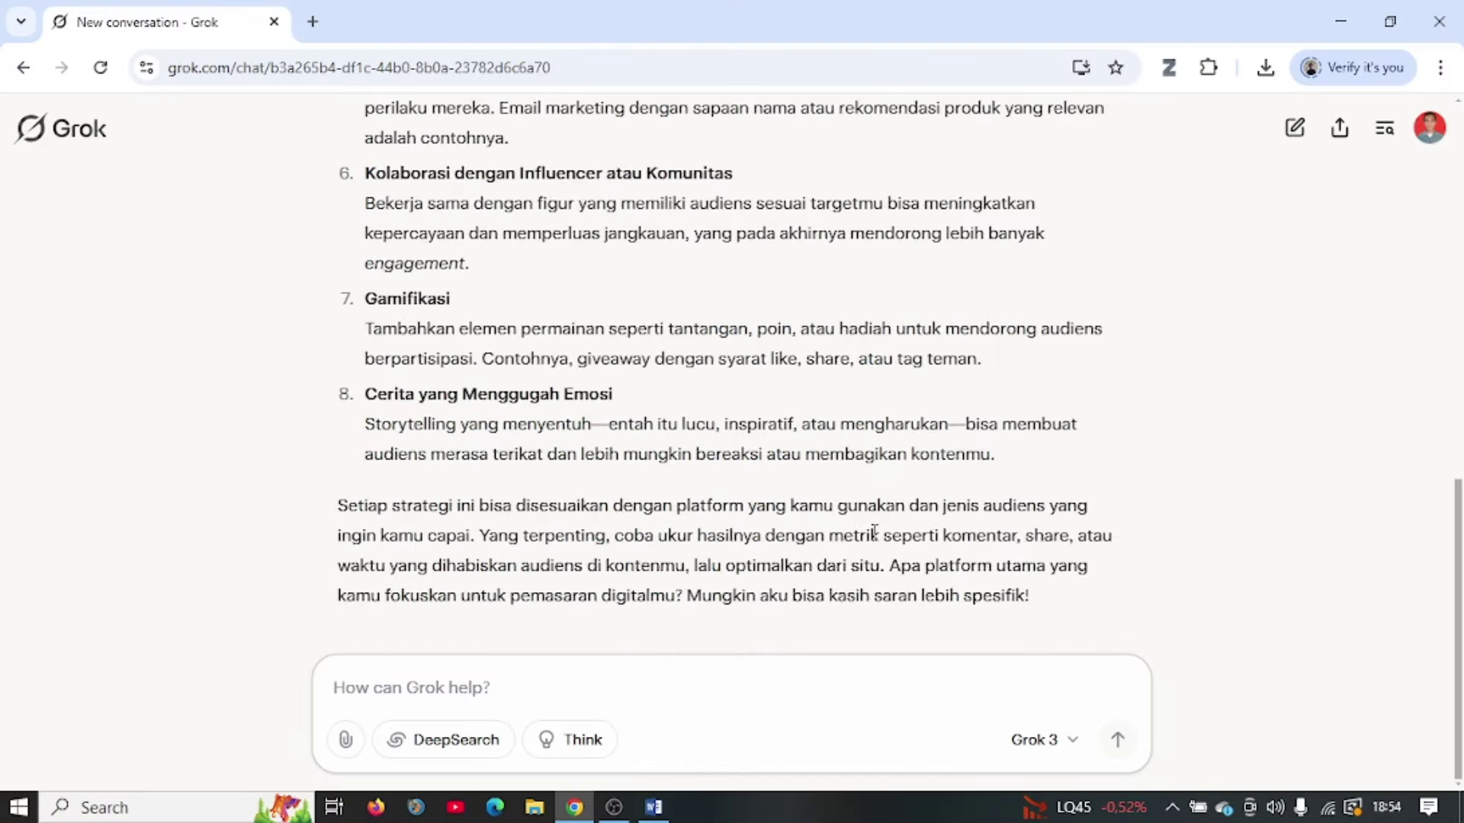
{"action": "left_click", "coordinate": [1295, 128]}
{"action": "left_click", "coordinate": [543, 430]}
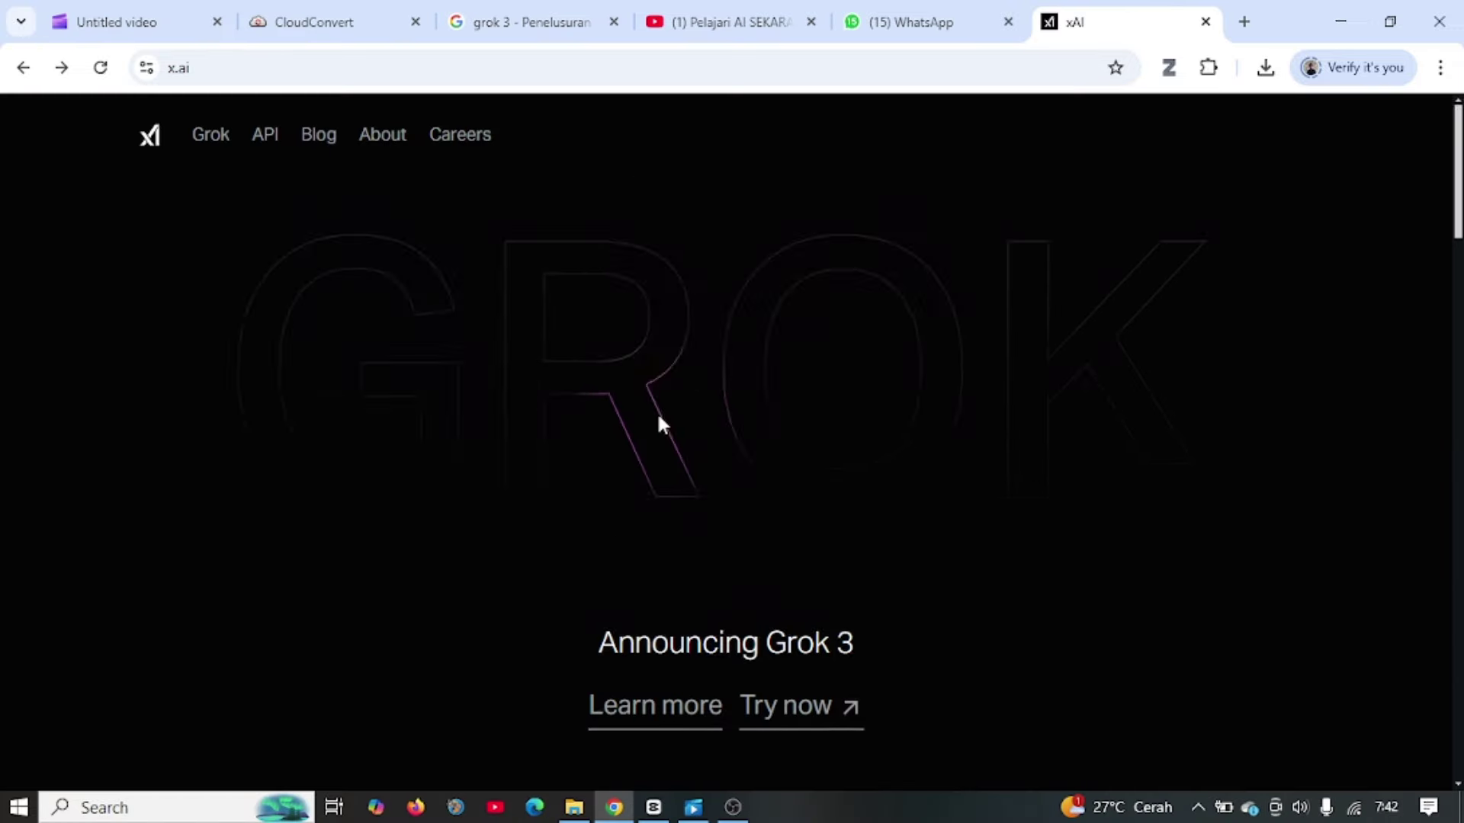
Look through the blog, careers and developers sections of the xAI homepage
{"action": "scroll", "coordinate": [656, 416], "scroll_direction": "down", "scroll_amount": 8}
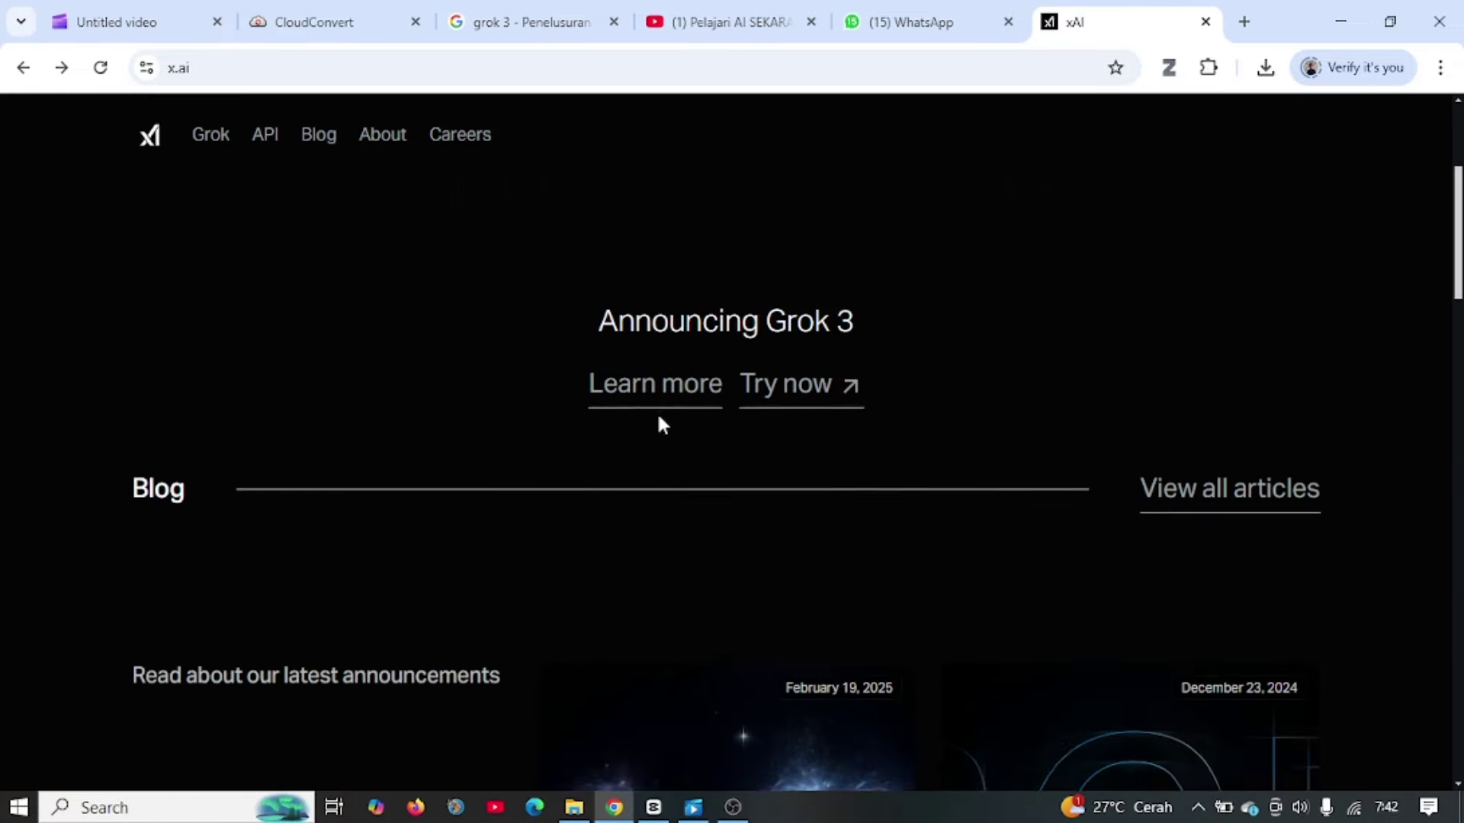
{"action": "scroll", "coordinate": [660, 425], "scroll_direction": "down", "scroll_amount": 12}
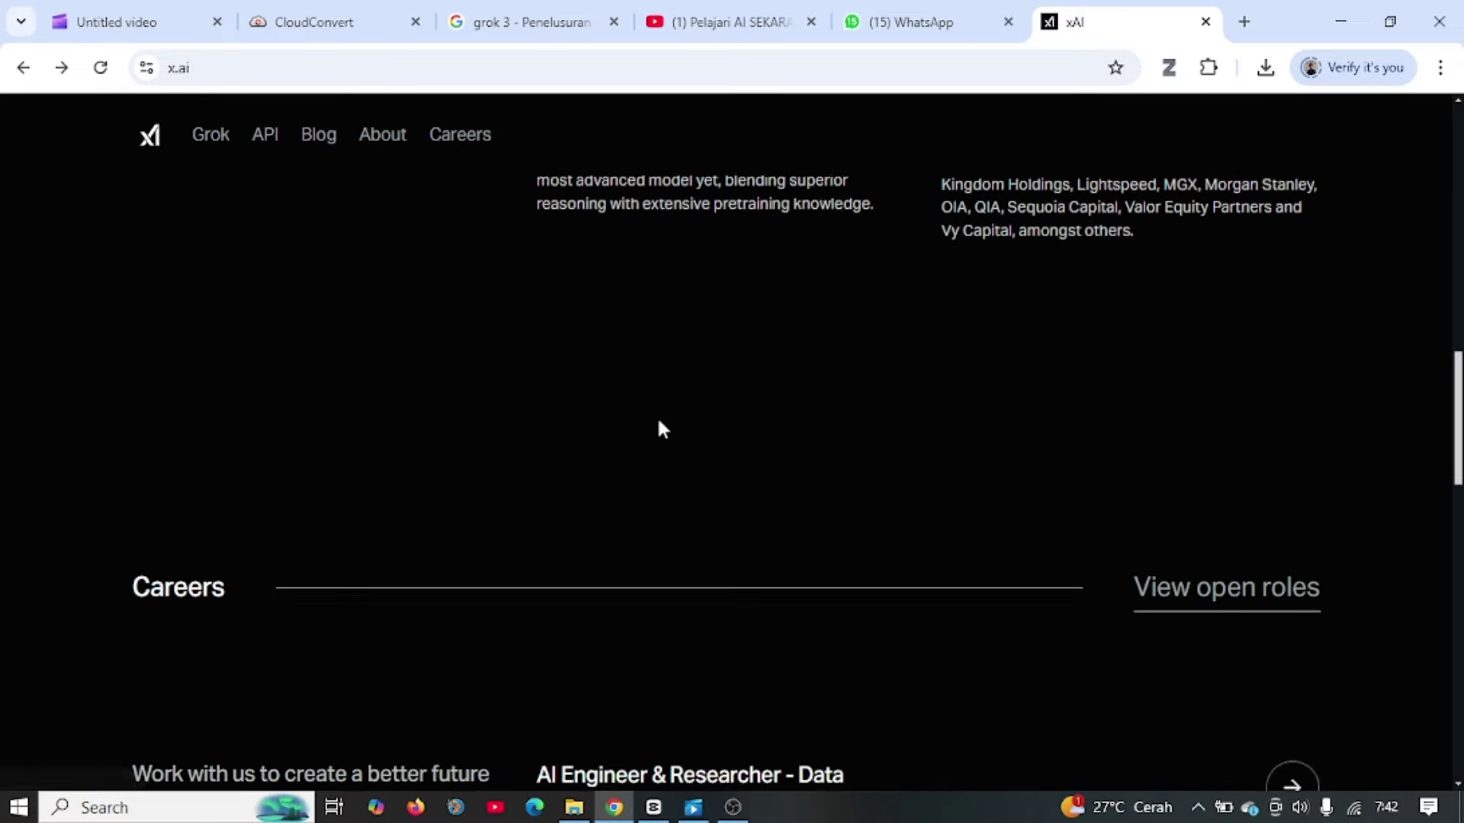
{"action": "scroll", "coordinate": [660, 433], "scroll_direction": "down", "scroll_amount": 12}
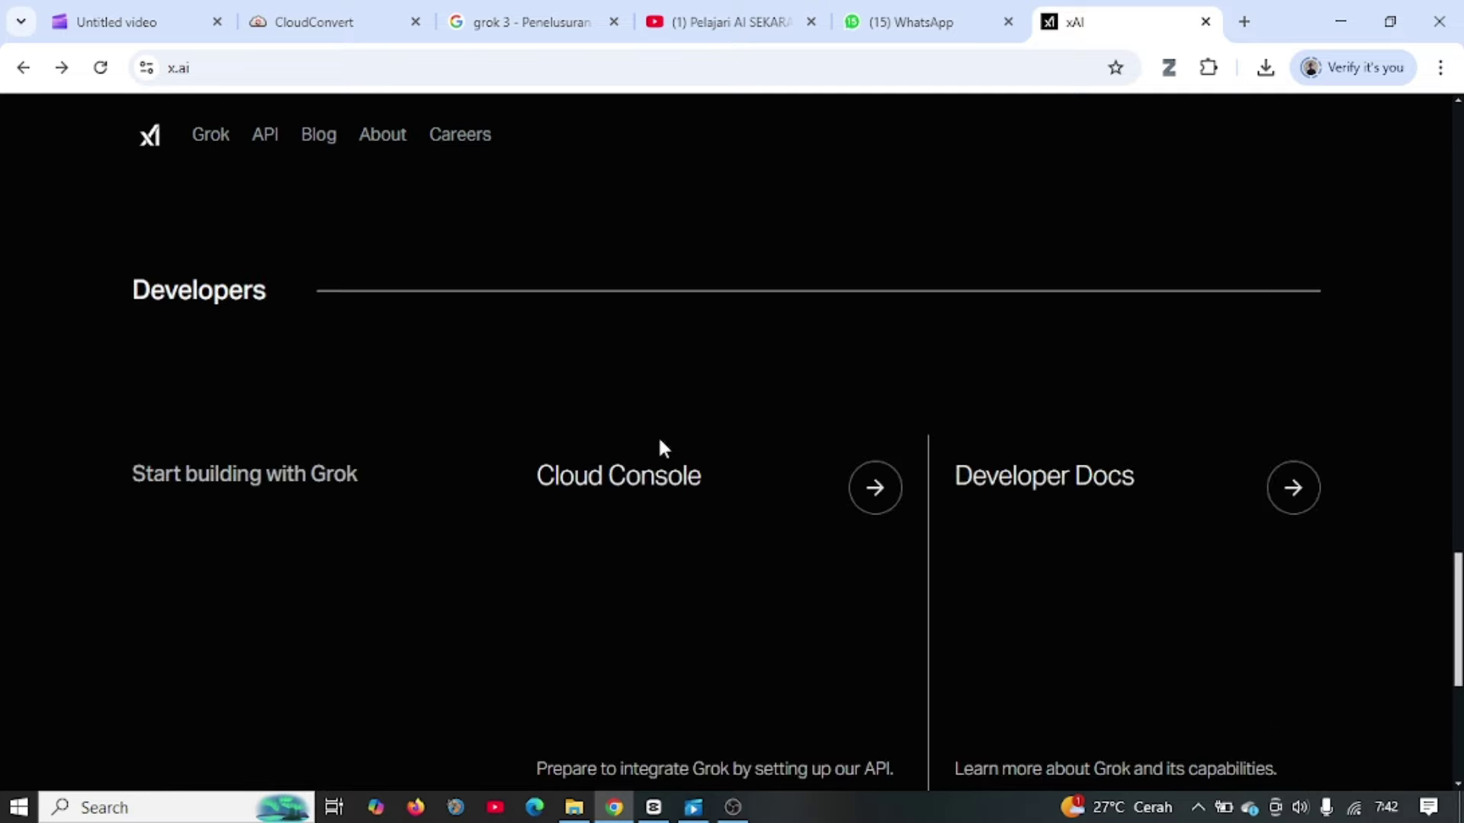
{"action": "scroll", "coordinate": [660, 454], "scroll_direction": "down", "scroll_amount": 4}
{"action": "scroll", "coordinate": [660, 461], "scroll_direction": "up", "scroll_amount": 3}
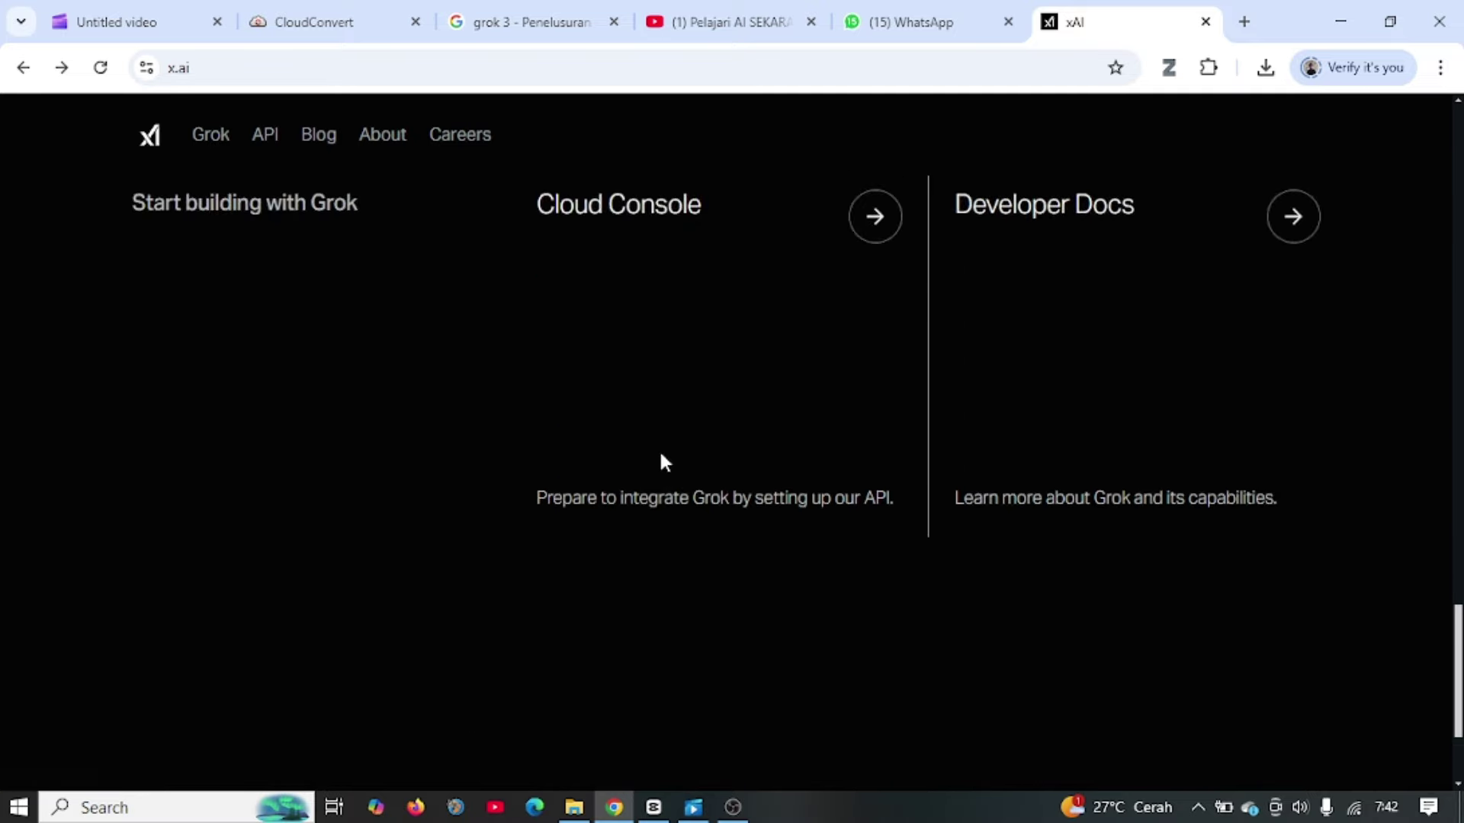